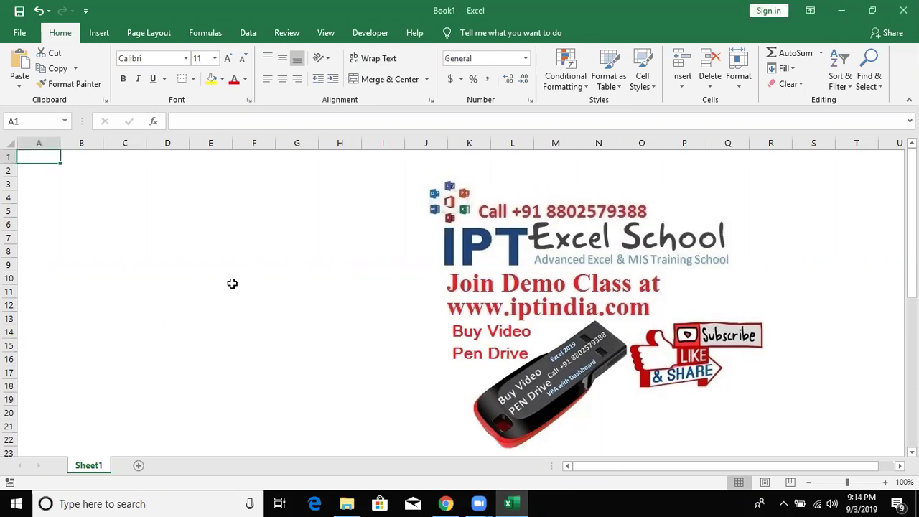
Enter 20 in B3 and 30 in C3, then move over to D3
click(80, 202)
click(83, 181)
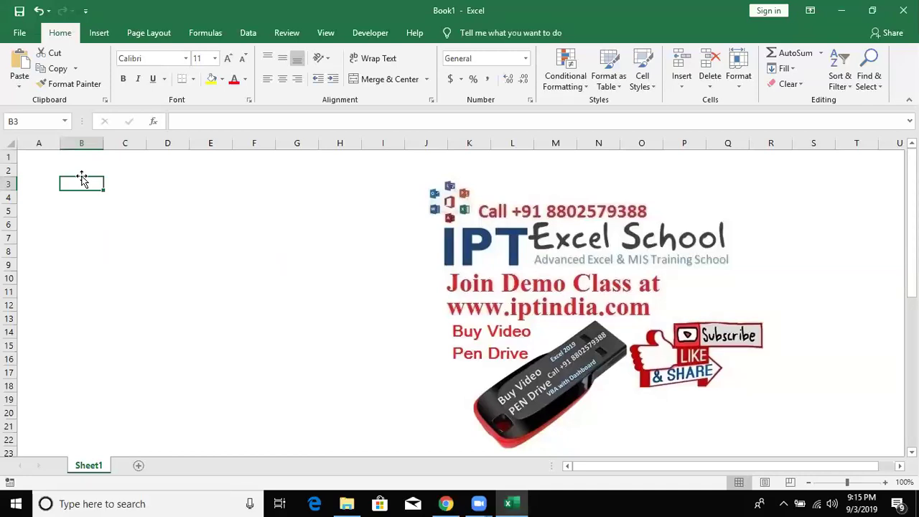
text(20)
key(Tab)
text(30)
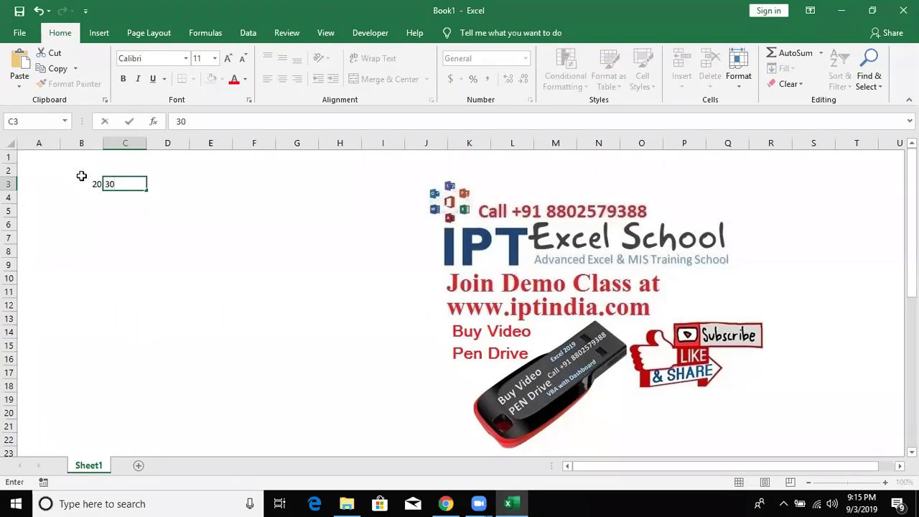
click(83, 178)
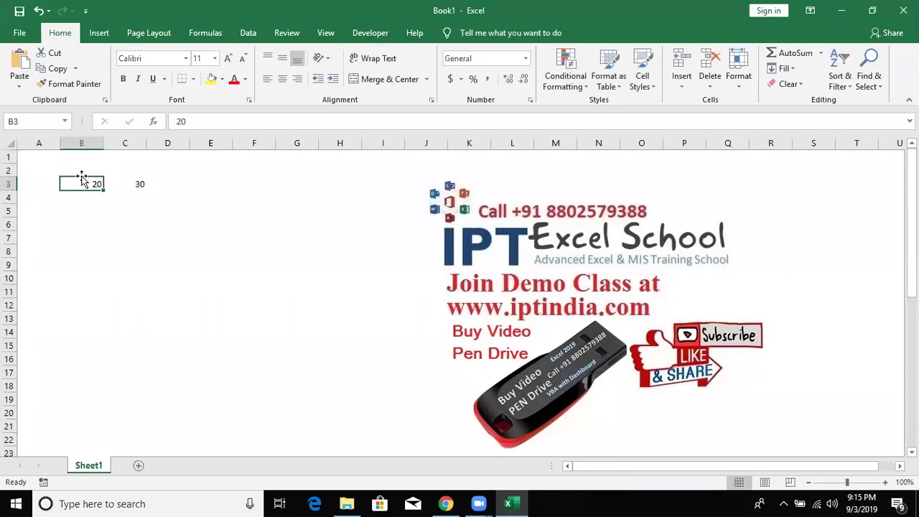
key(Tab)
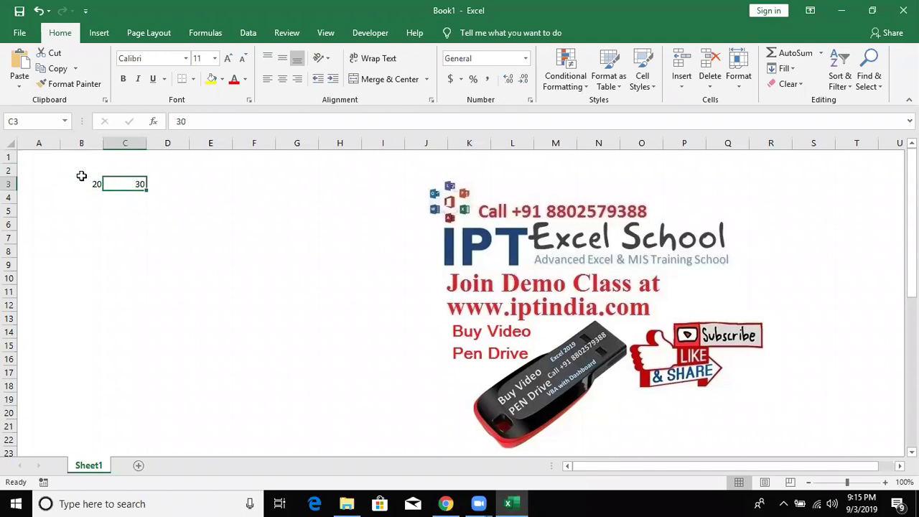
key(Tab)
Enter the hard-coded sum =20+30 in D3 and the referenced sum =B3+C3 in D4
text(=)
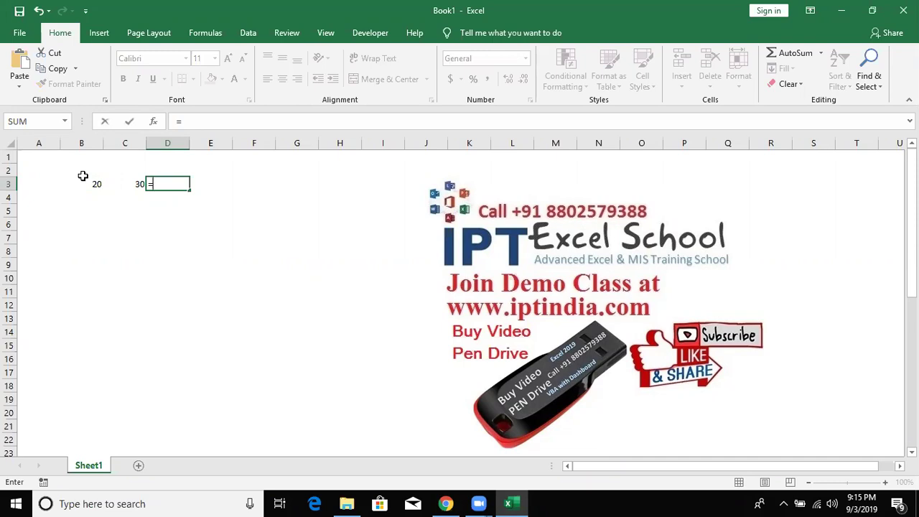
text(20+3)
text(0)
key(ctrl+Return)
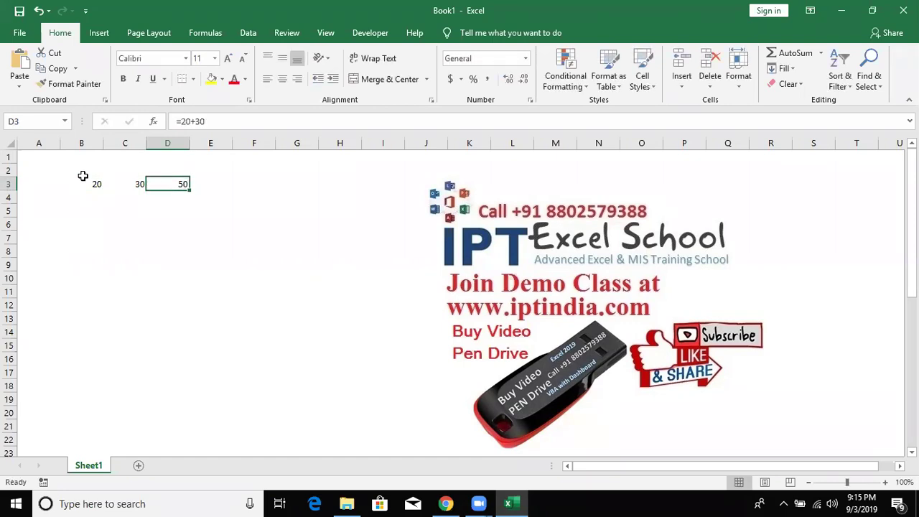
key(Down)
text(=)
click(83, 182)
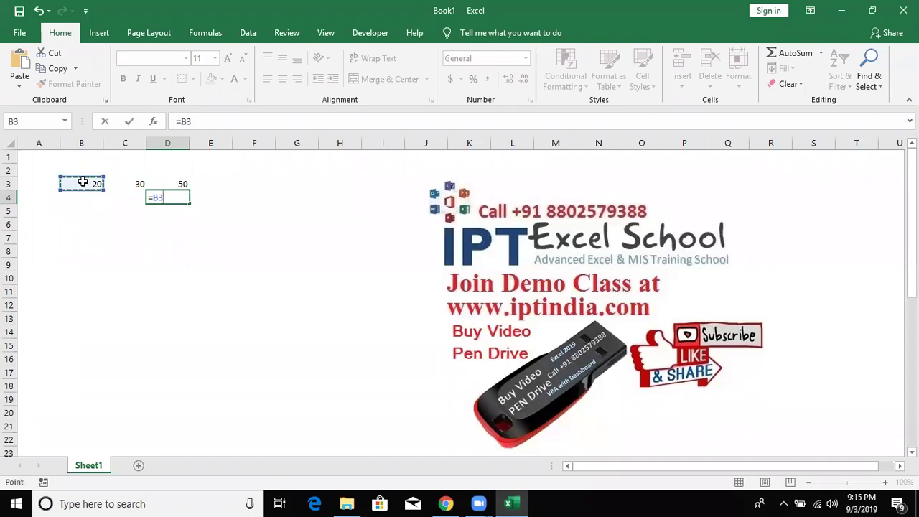
text(+)
click(124, 180)
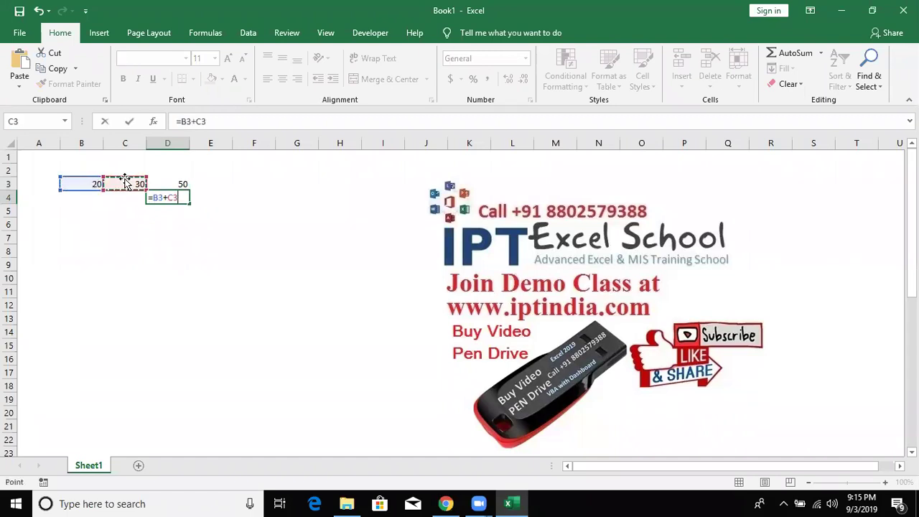
key(Return)
Change B3 to 40 and compare D3's fixed 50 with D4's updated 70
key(Up)
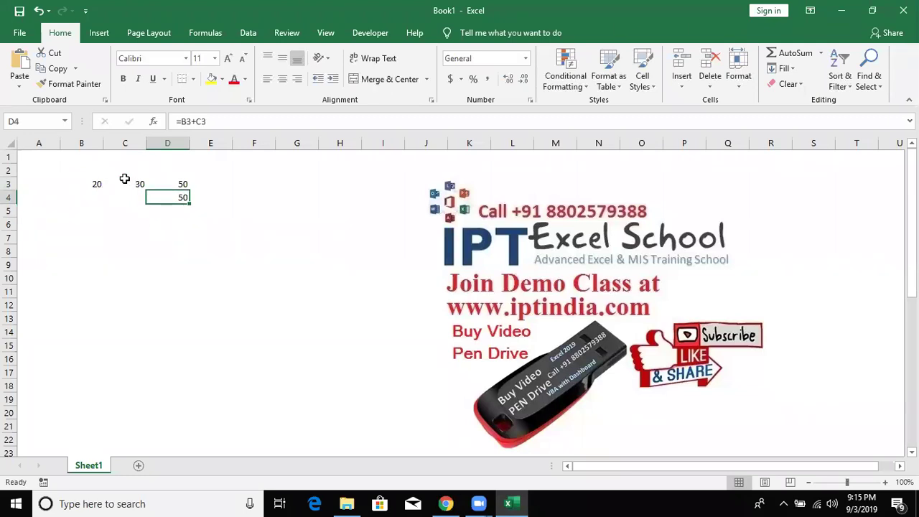
key(Left)
key(Up)
key(Left)
text(40)
key(Return)
key(Up)
key(Right)
key(Right)
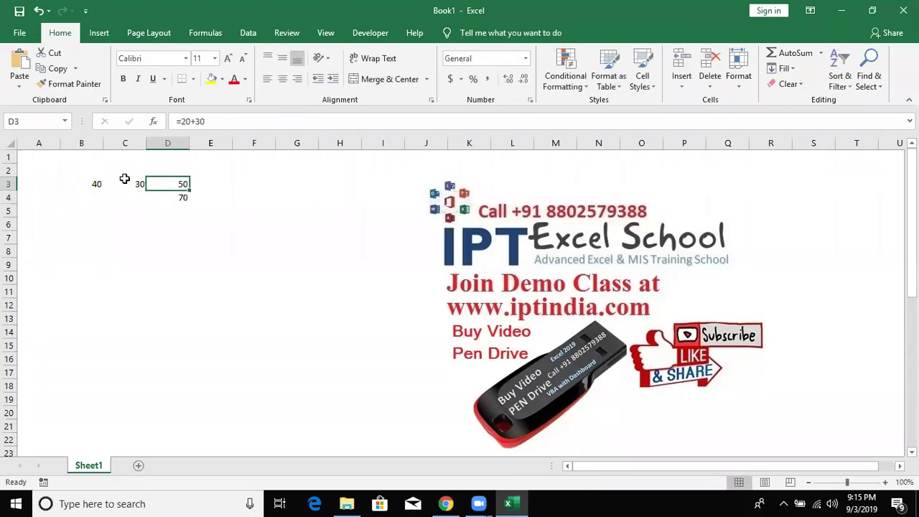
key(Down)
key(Up)
key(Down)
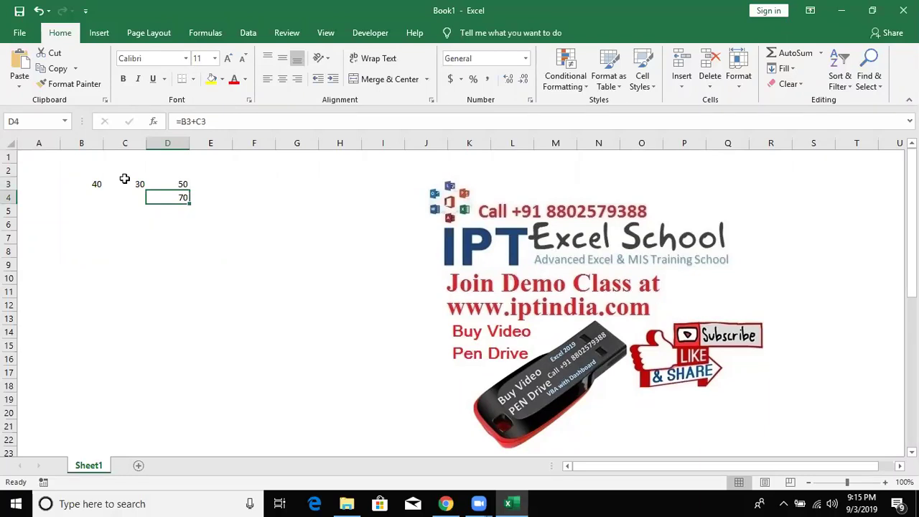
key(F2)
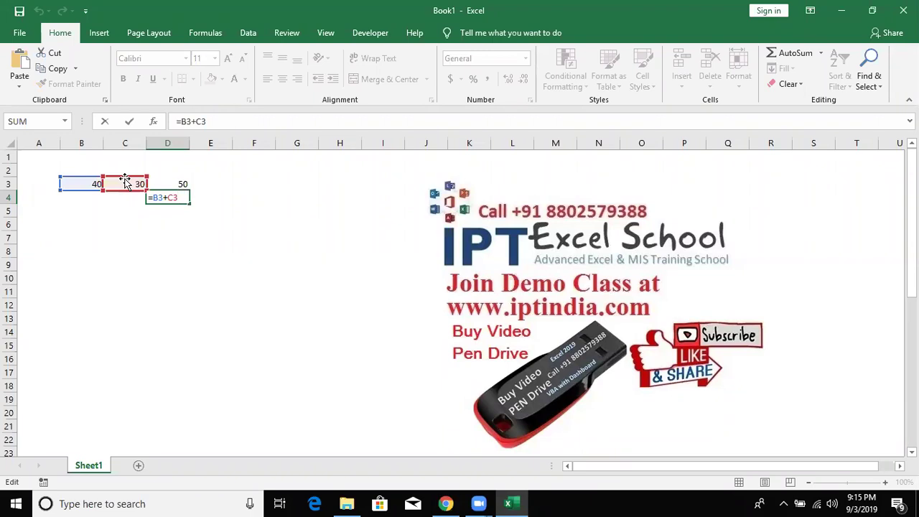
key(ctrl+Return)
Select D3:D4 and clear both sums
key(Up)
key(shift+Down)
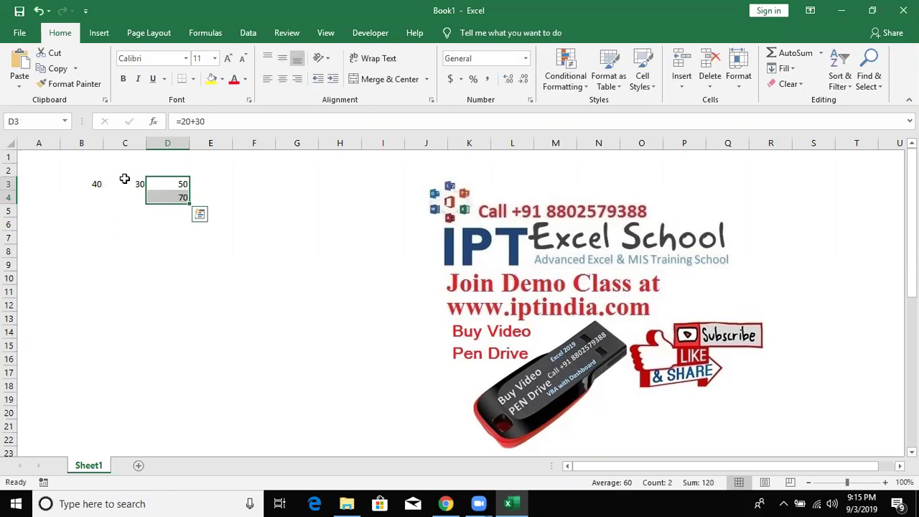
key(ctrl+z)
key(ctrl+z)
Enter =B3+C3 in D3
text(=)
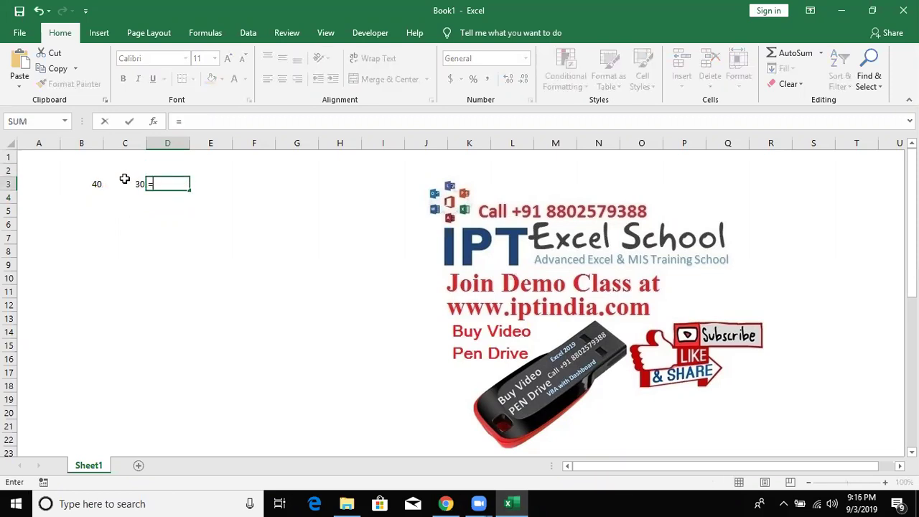
key(Left)
key(Left)
text(+)
key(Left)
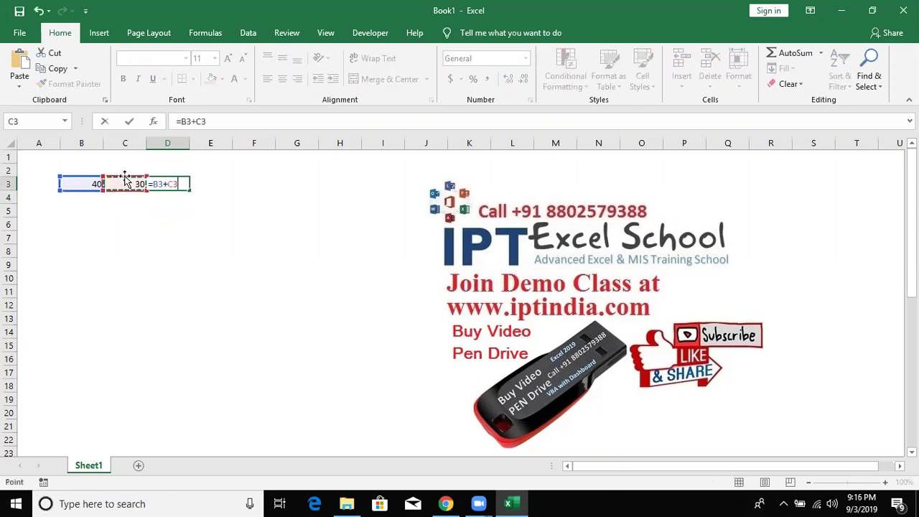
key(Return)
key(Up)
Enter =SUM(B3:C3) in E3, giving 70, and inspect the range it covers
key(Right)
text(=sum)
key(Tab)
key(Left)
key(Left)
key(shift+Left)
key(ctrl+Return)
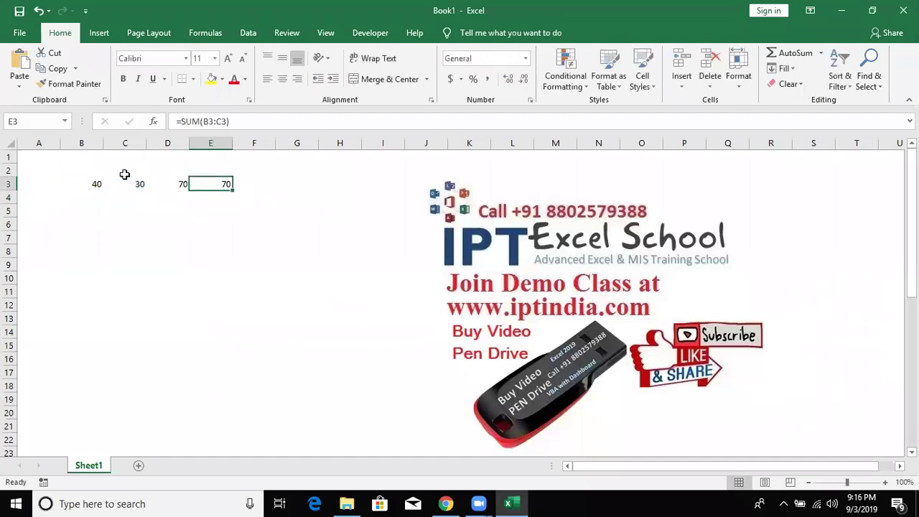
key(F2)
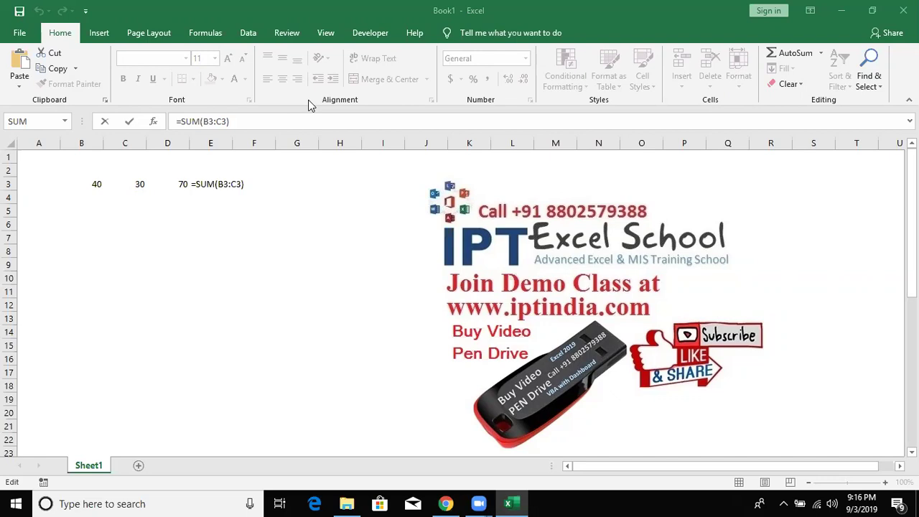
key(F2)
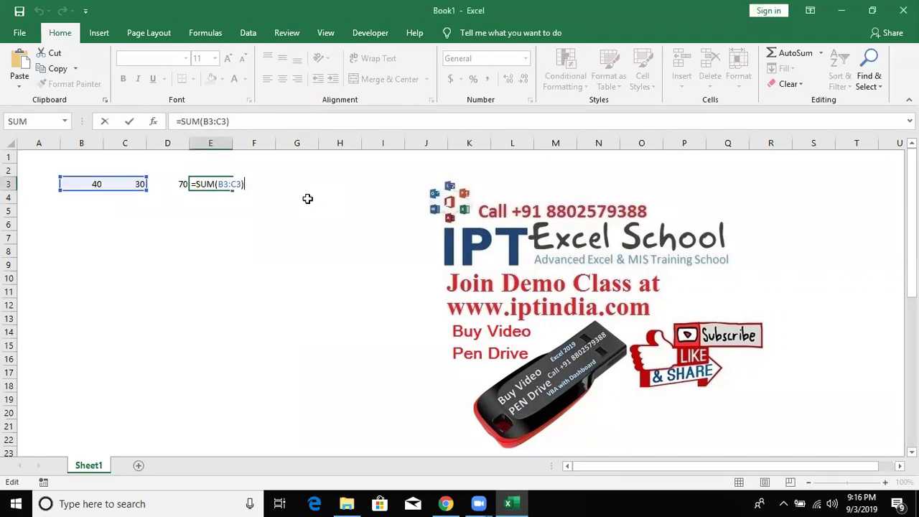
key(Escape)
click(339, 162)
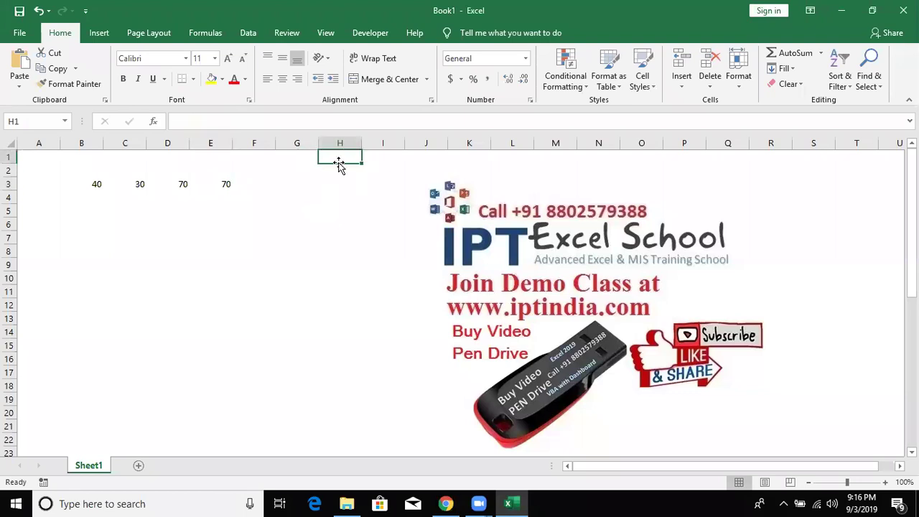
Type the headings Q1 in B5 and Q2 in C5
click(68, 223)
key(Up)
text(Q1)
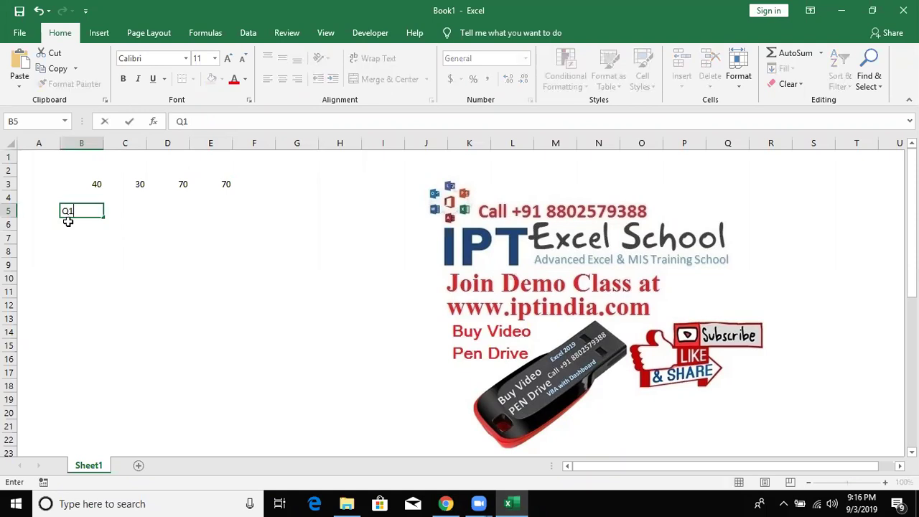
key(Tab)
text(Q2)
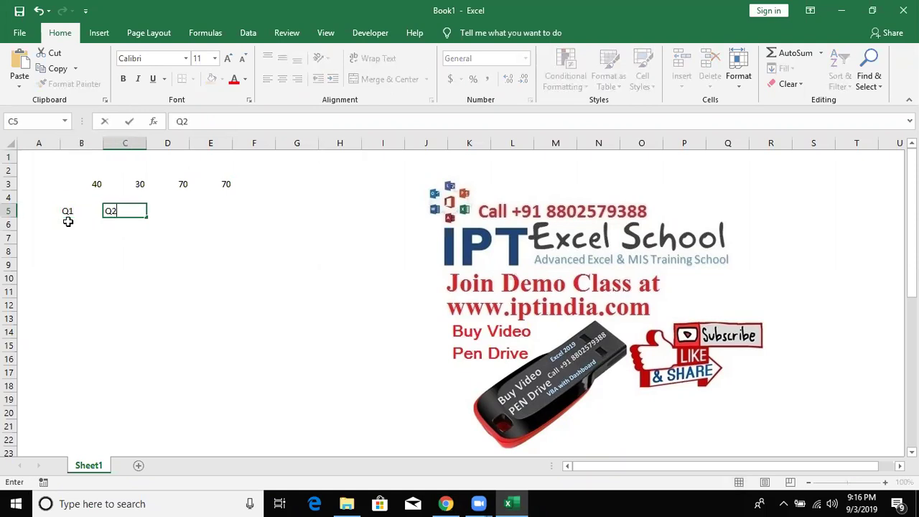
key(Return)
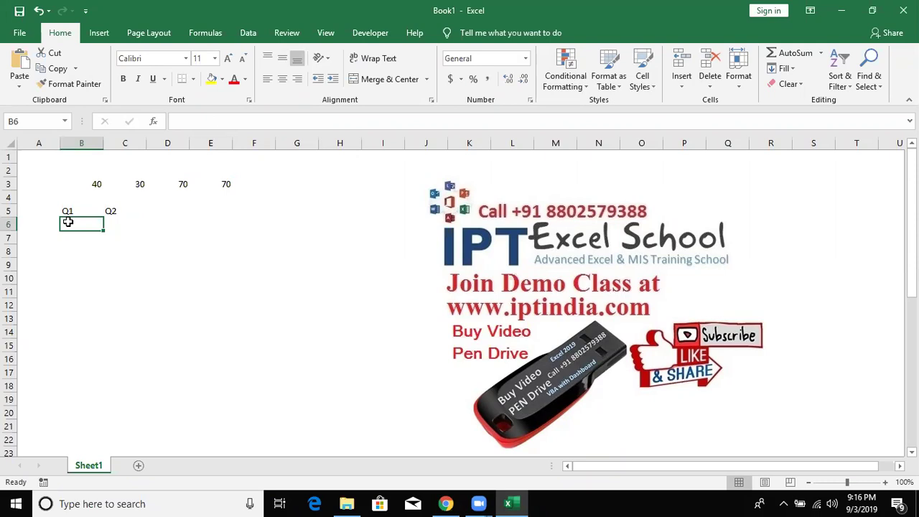
Enter 20 and 25 under Q1 and Q2, and add the heading Gr in D5
text(20)
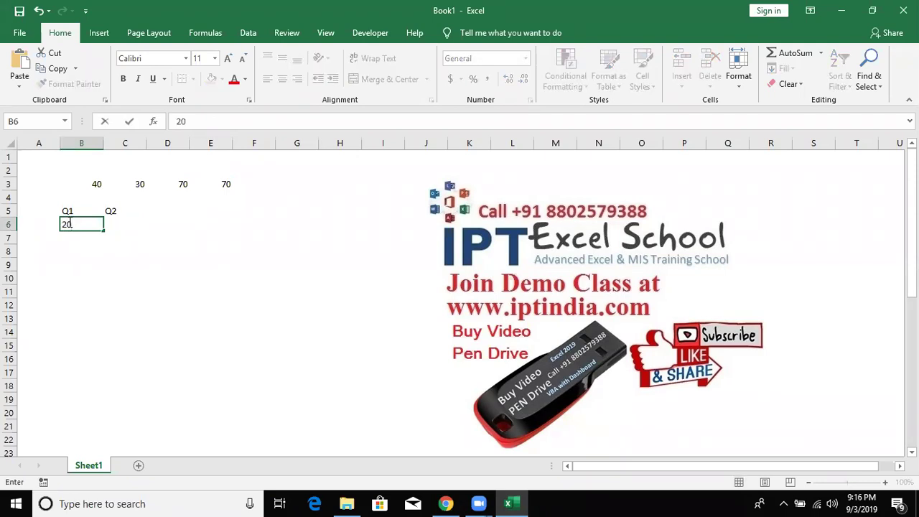
key(Tab)
text(25)
key(Return)
key(Up)
key(Right)
key(Up)
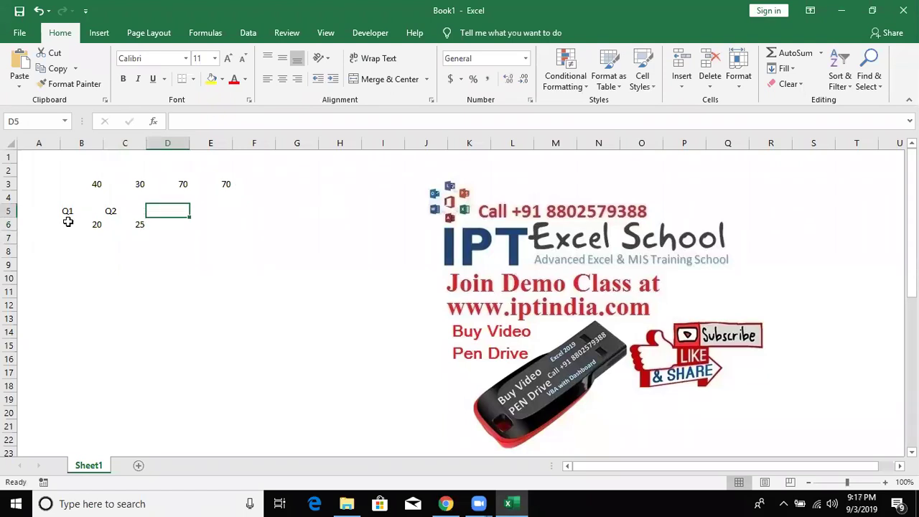
text(Gr)
key(Return)
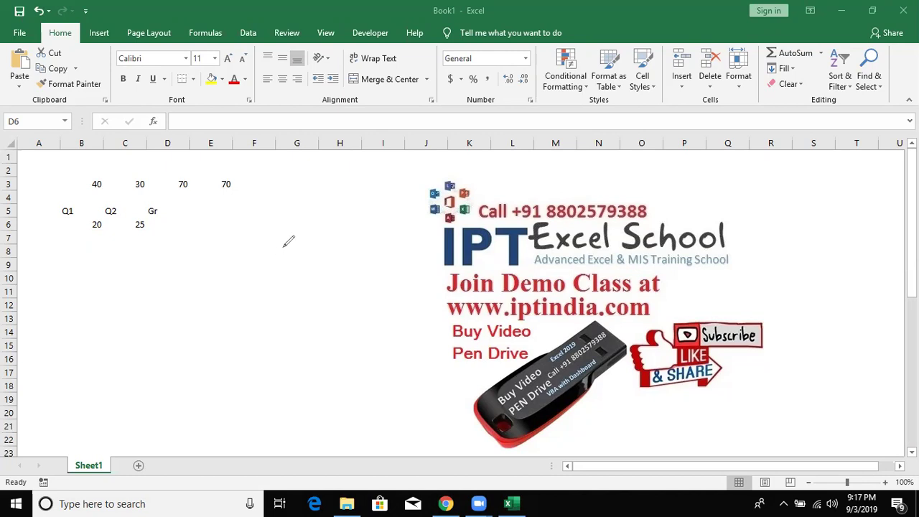
Ink a sketch of growth as the difference of two values divided by the first
drag(276, 238, 274, 270)
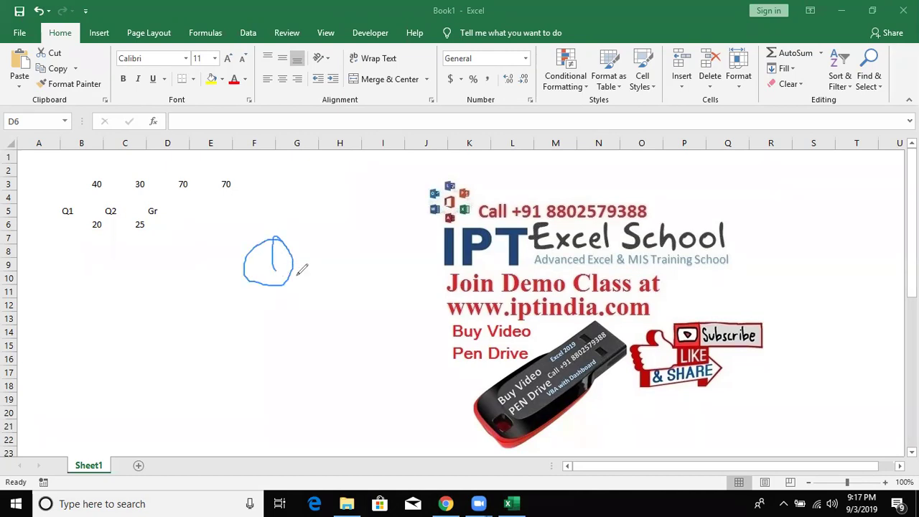
mouse_move(298, 235)
mouse_down()
mouse_move(353, 275)
mouse_move(363, 253)
mouse_up()
mouse_move(379, 219)
mouse_down()
mouse_move(402, 234)
mouse_move(400, 244)
mouse_up()
drag(402, 209, 413, 248)
drag(272, 310, 423, 279)
mouse_move(381, 309)
mouse_down()
mouse_move(391, 352)
mouse_move(411, 343)
mouse_up()
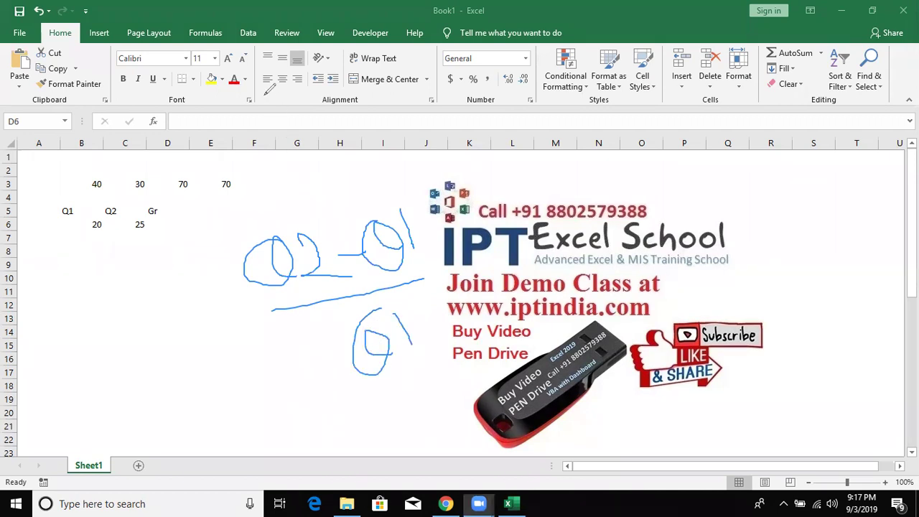
Draft the formula =C6-B6/B6 in D6 and reopen it for editing
click(172, 222)
text(=)
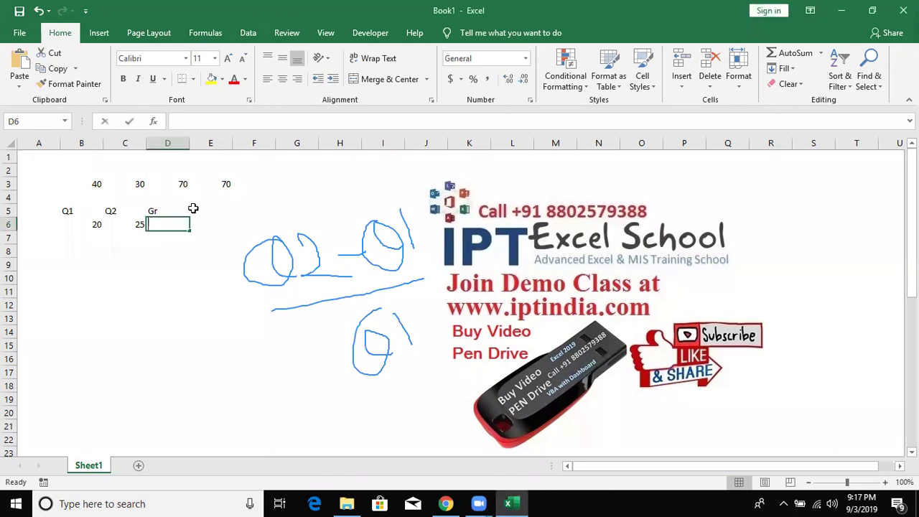
key(Left)
text(-)
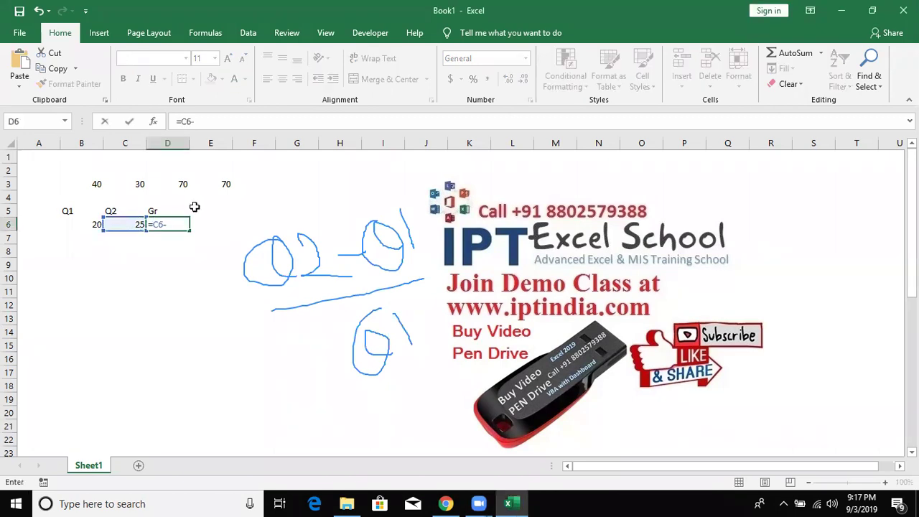
key(Left)
key(Left)
text(/)
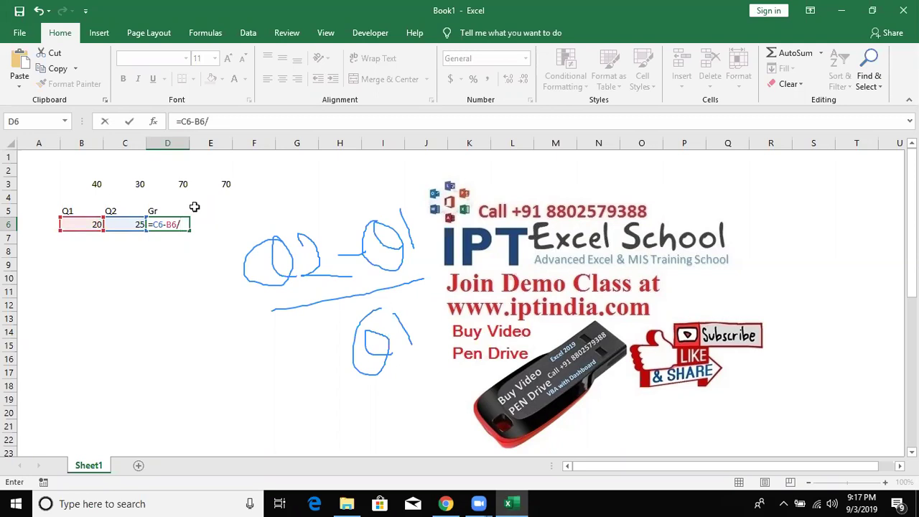
key(Left)
key(Left)
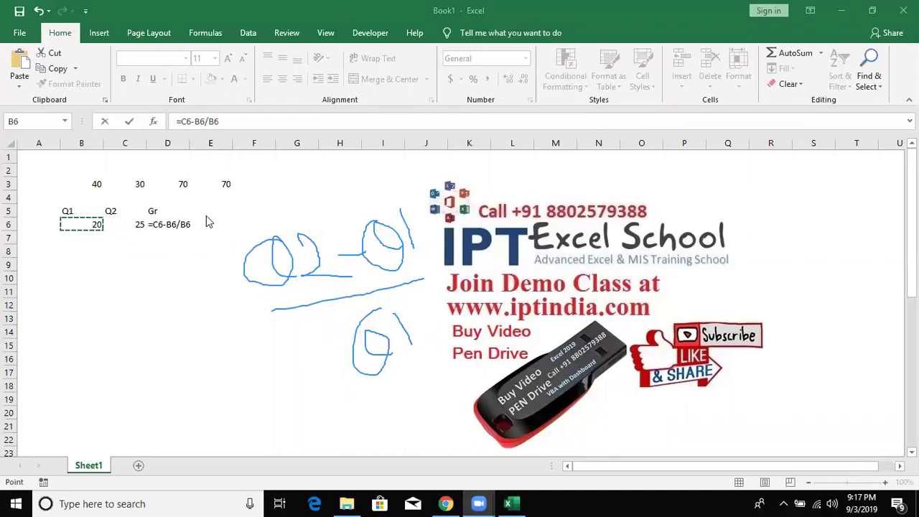
key(F2)
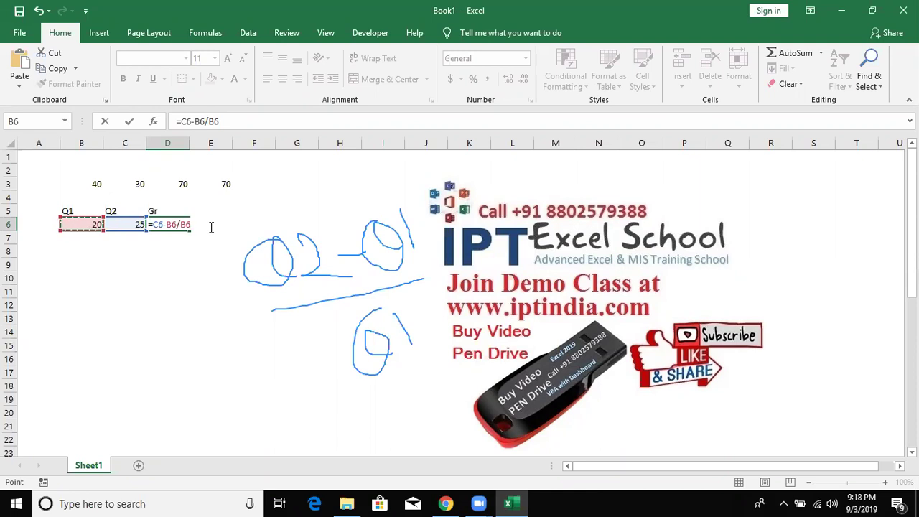
Cancel the draft and enter =C6-B6/B6 in D6, which returns 24
key(Escape)
text(=)
key(Left)
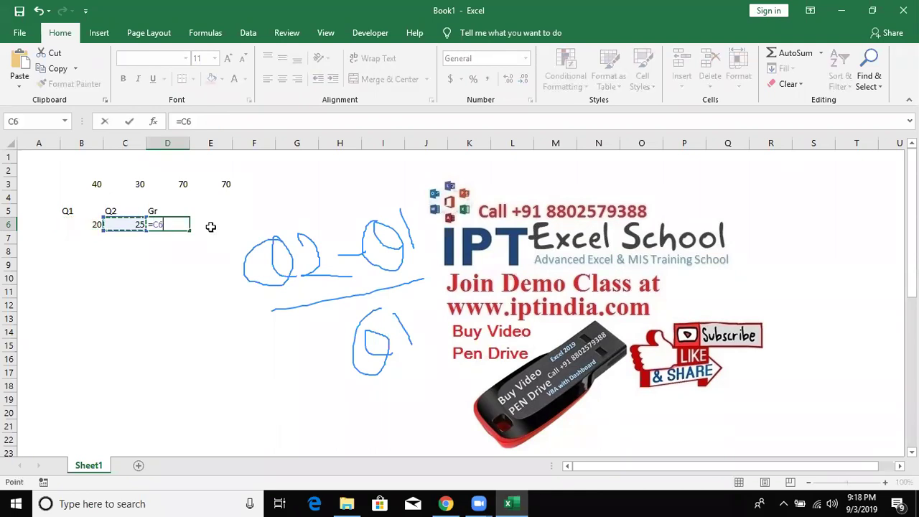
text(-)
key(Left)
key(Left)
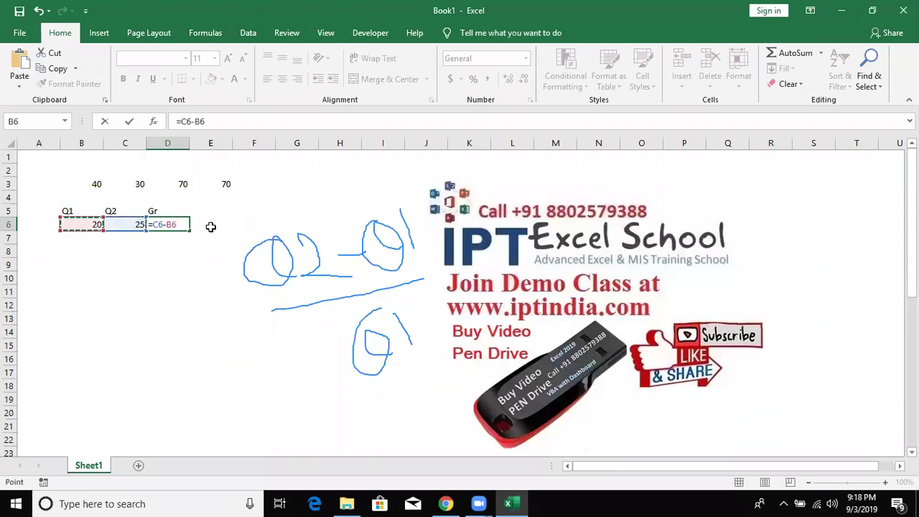
text(/)
key(Left)
key(Left)
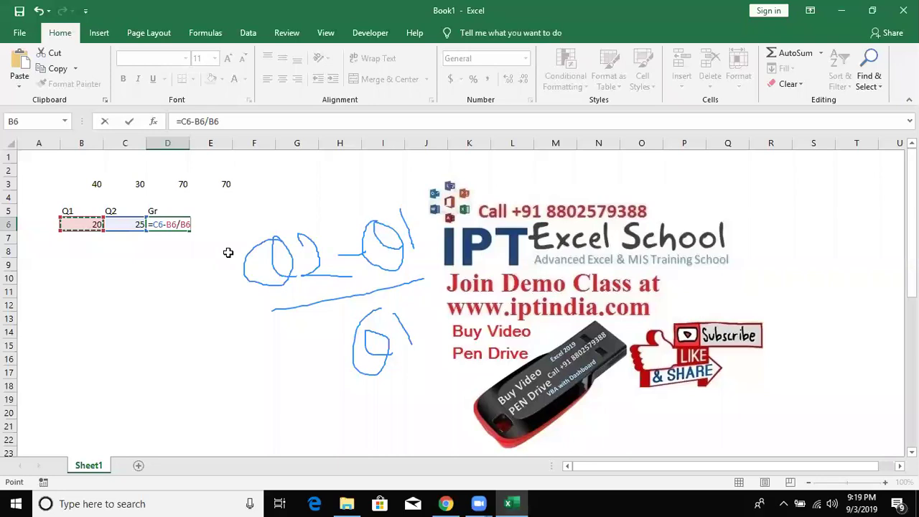
key(Return)
key(Up)
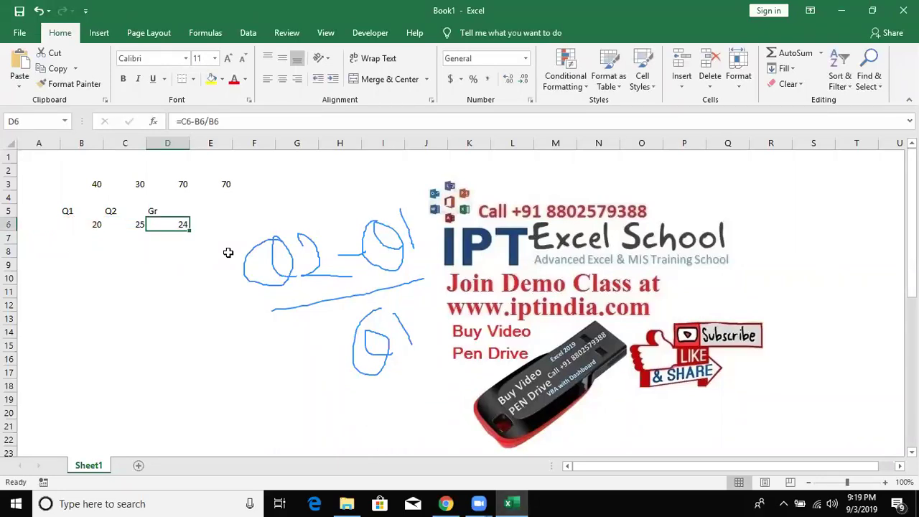
Wrap C6-B6 in parentheses so D6 holds =(C6-B6)/B6, returning 0.25
double_click(161, 224)
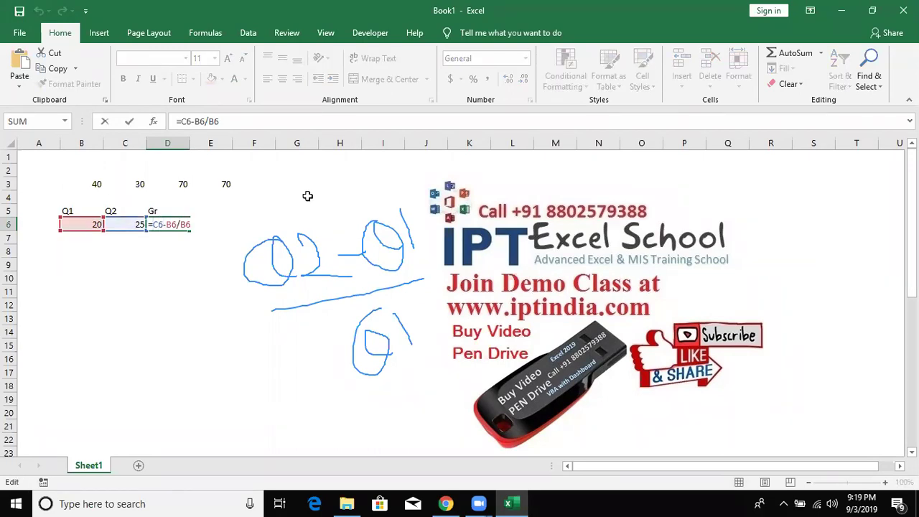
text(()
key(Right)
key(Right)
key(Right)
key(Right)
text())
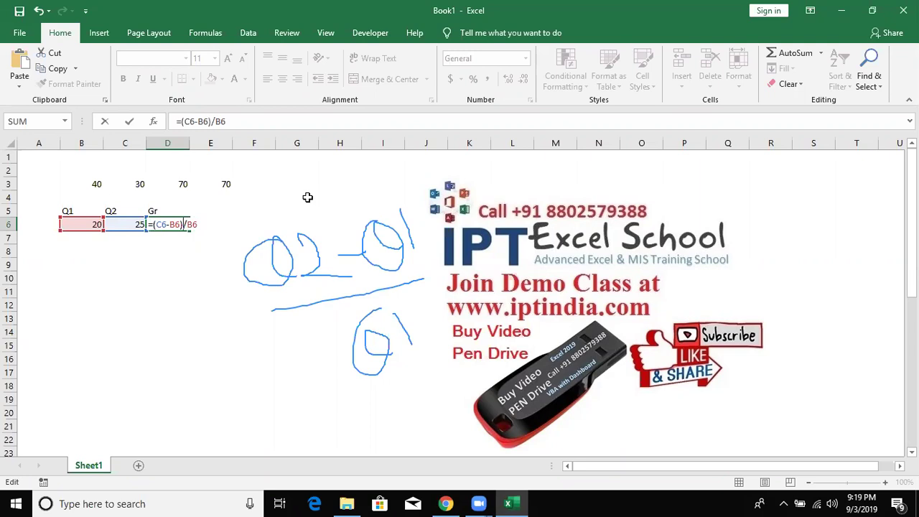
key(Return)
key(Up)
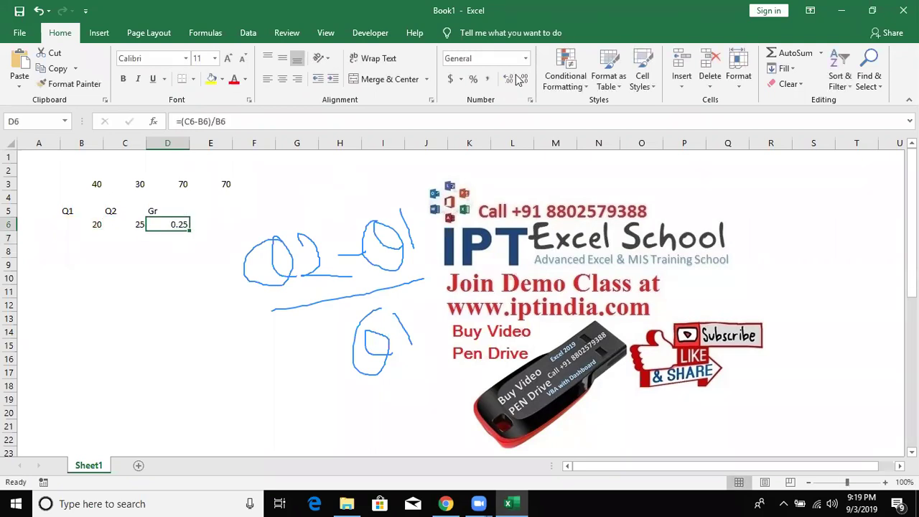
Apply Percent Style to D6 so the growth reads 25%
click(471, 81)
key(e)
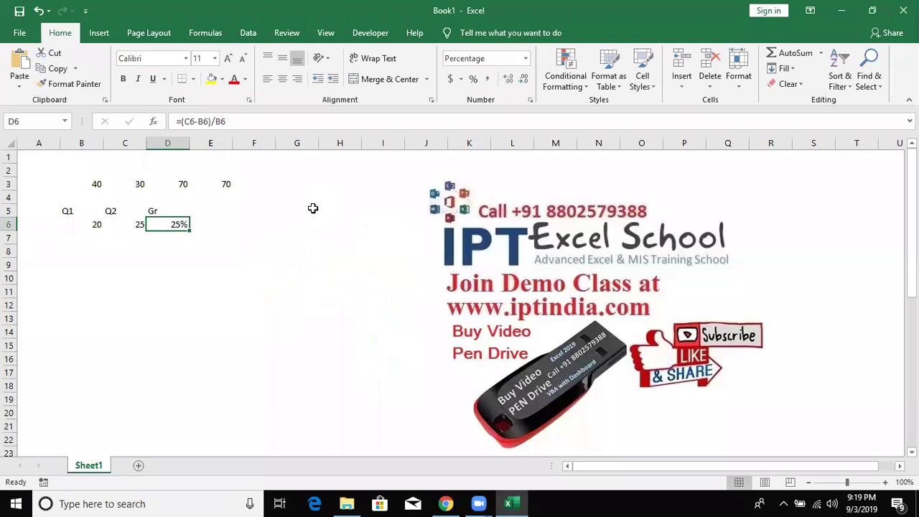
Type 20% into G2
click(302, 181)
click(315, 161)
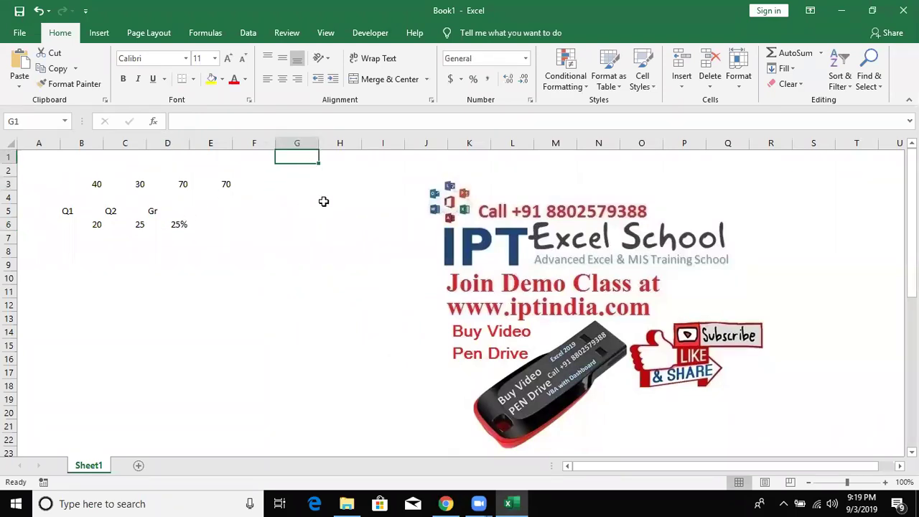
key(Down)
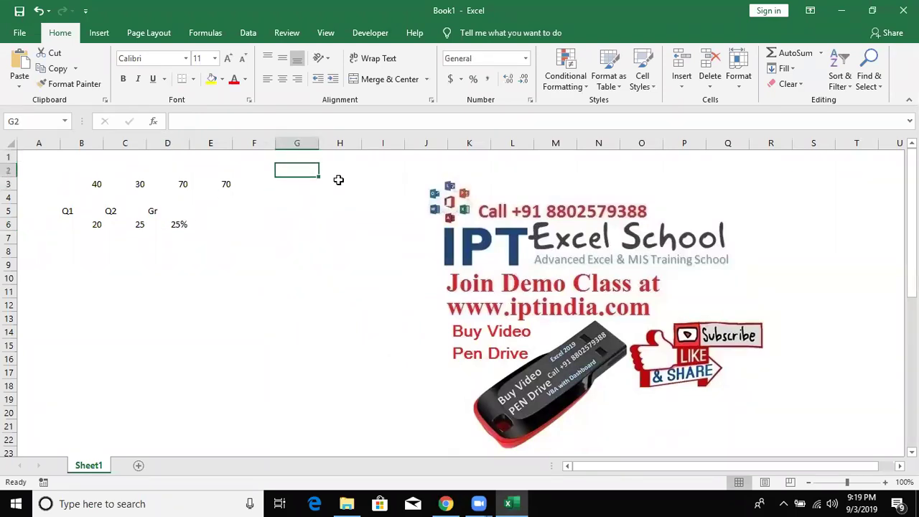
text(20%)
key(Return)
key(Up)
Enter 20 in H2, try Percent Style on it, then undo the formatting
key(Right)
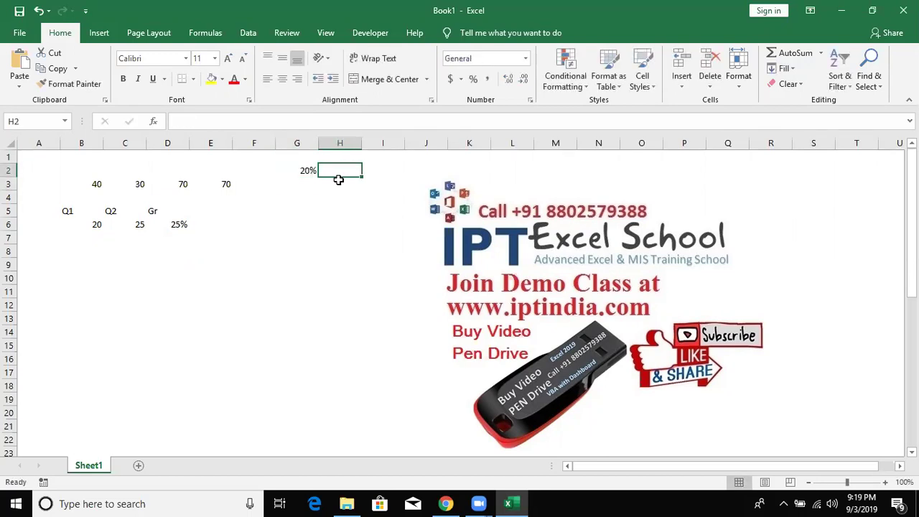
text(20)
key(Return)
key(Up)
click(473, 79)
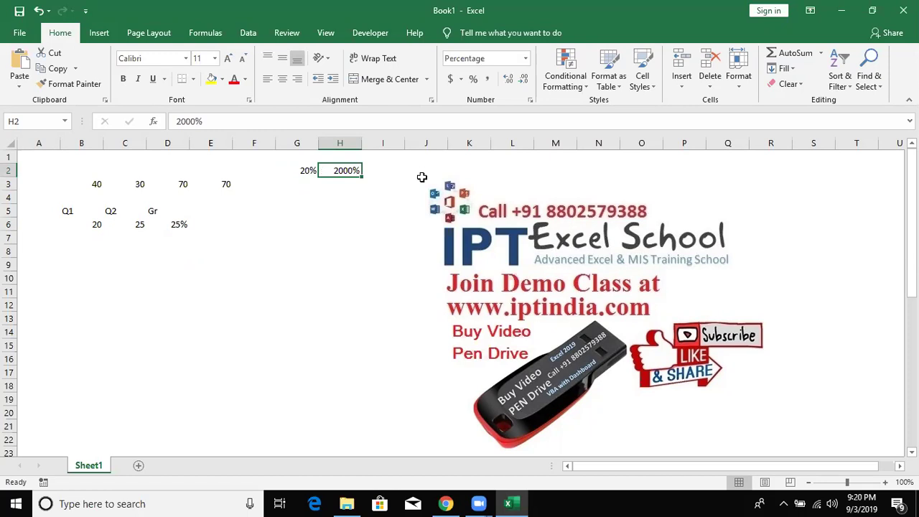
key(ctrl+z)
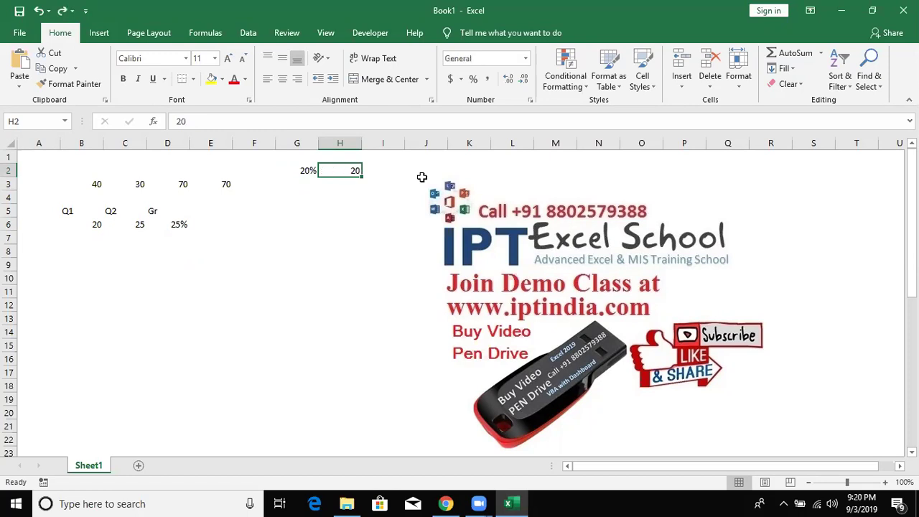
Enter 0.20 in I2 and apply Percent Style so it shows 20%
key(Right)
text(0.)
text(20)
key(Return)
key(Up)
click(472, 79)
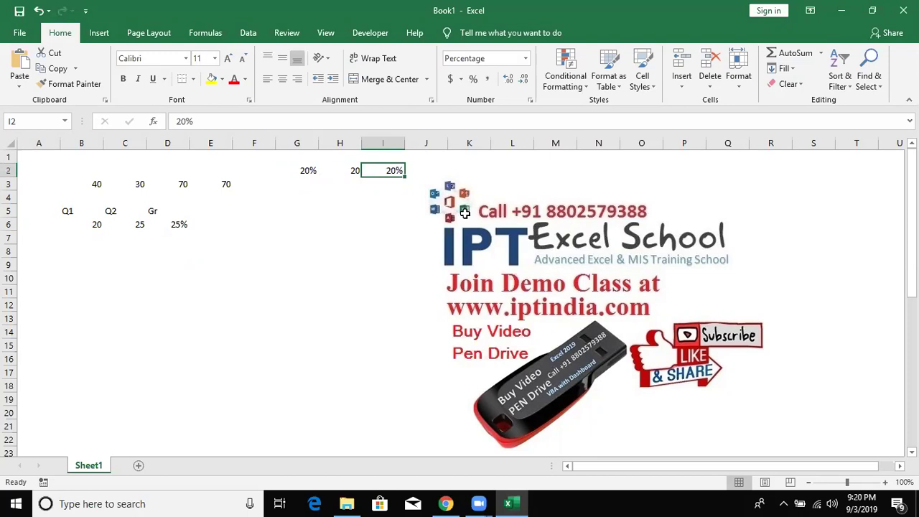
Type the note 1=100% in H3
click(347, 183)
text(1)
key(Tab)
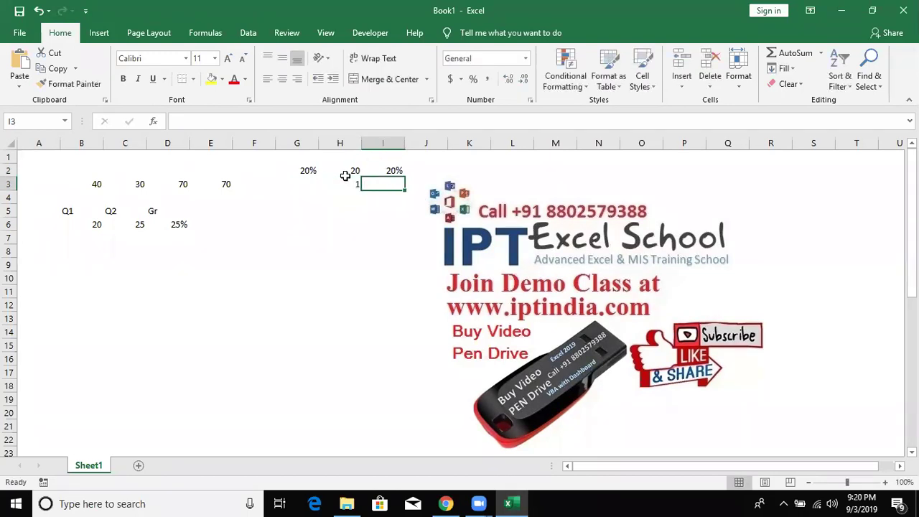
double_click(346, 179)
text(=100%)
key(Return)
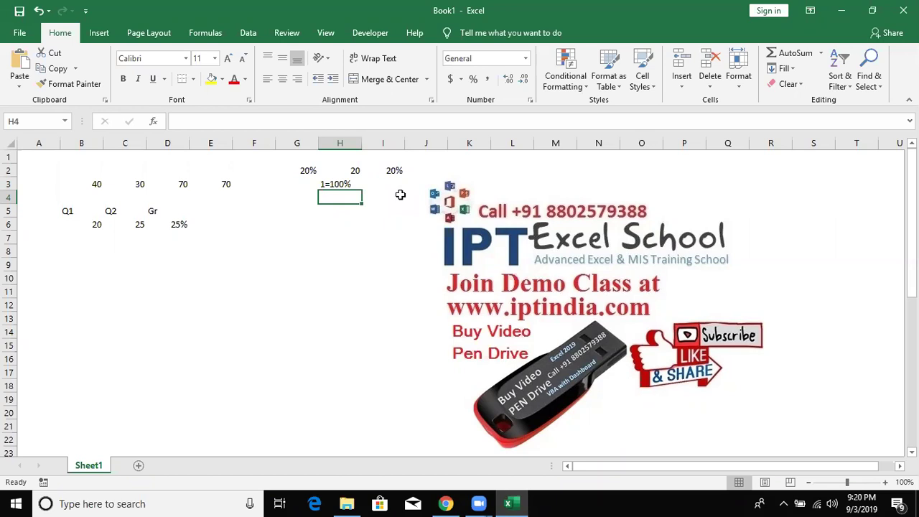
Enter 500 in G4, 30% in H4, and =G4*H4 in H5 giving 150
key(Up)
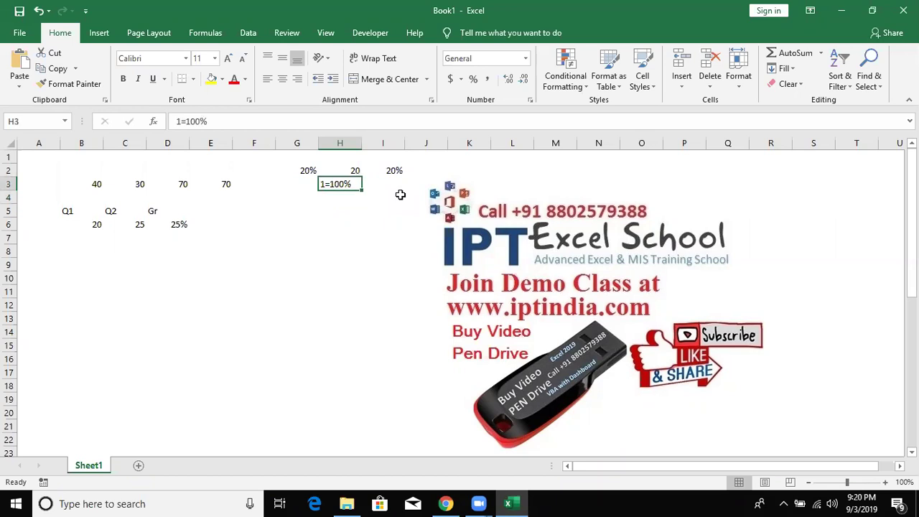
key(Down)
key(Left)
text(500)
key(Tab)
text(30%)
key(Return)
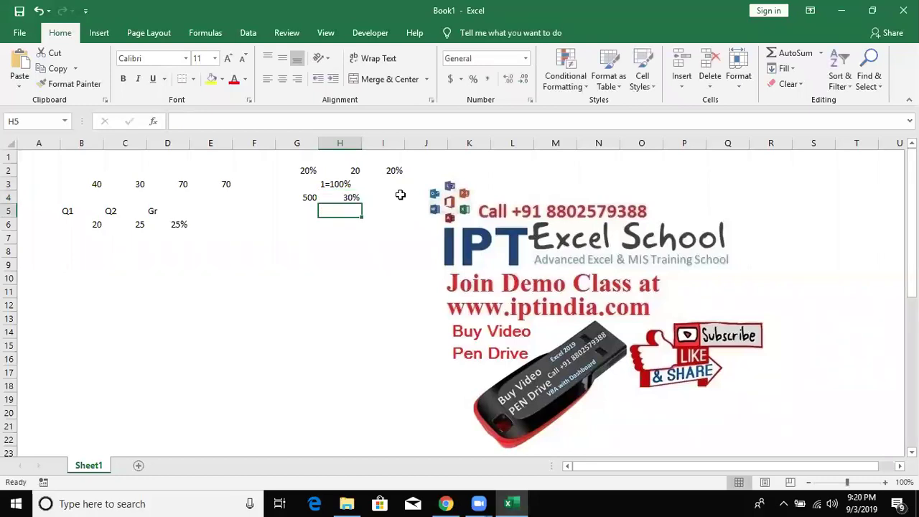
text(=)
key(Left)
text(*)
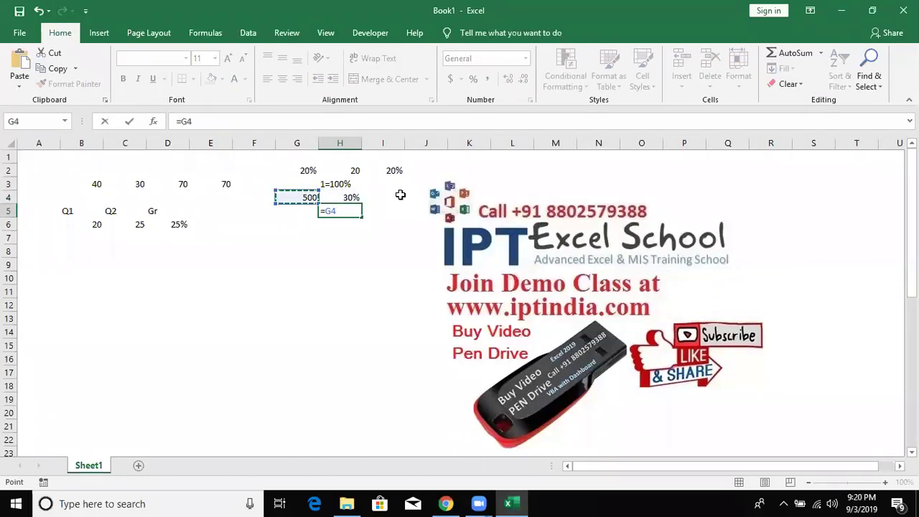
key(Up)
key(ctrl+Return)
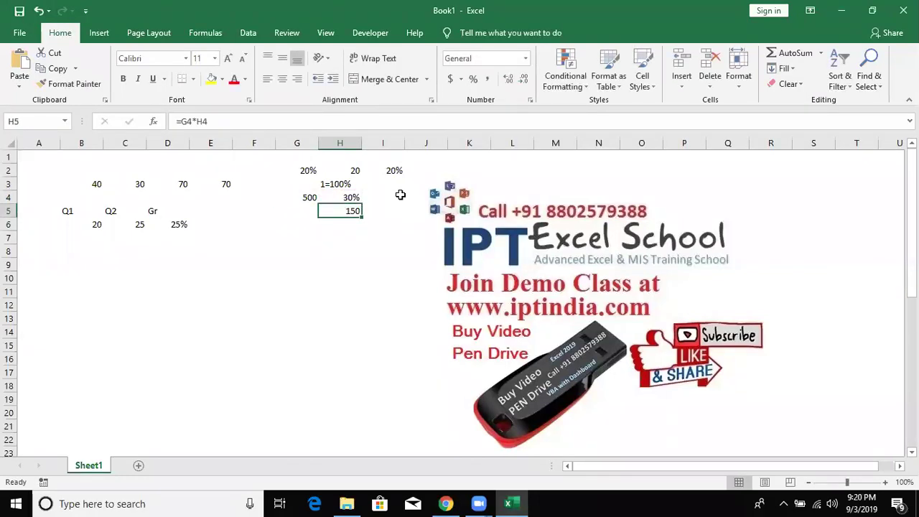
Switch H4 to a plain decimal number format, then restore its percentage display
key(Up)
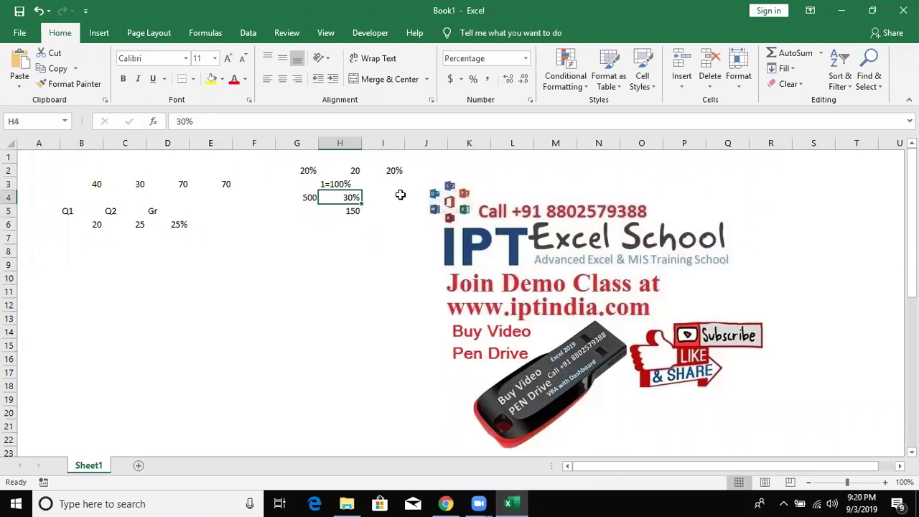
key(Down)
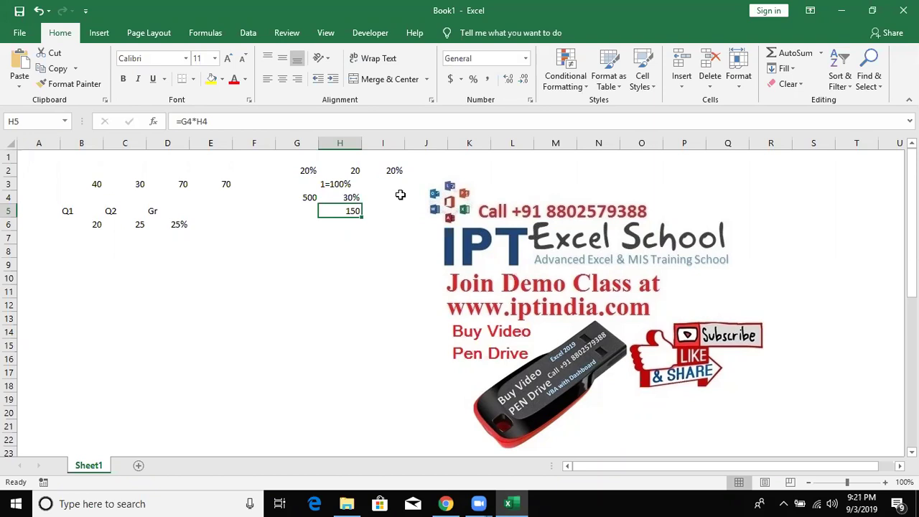
key(Up)
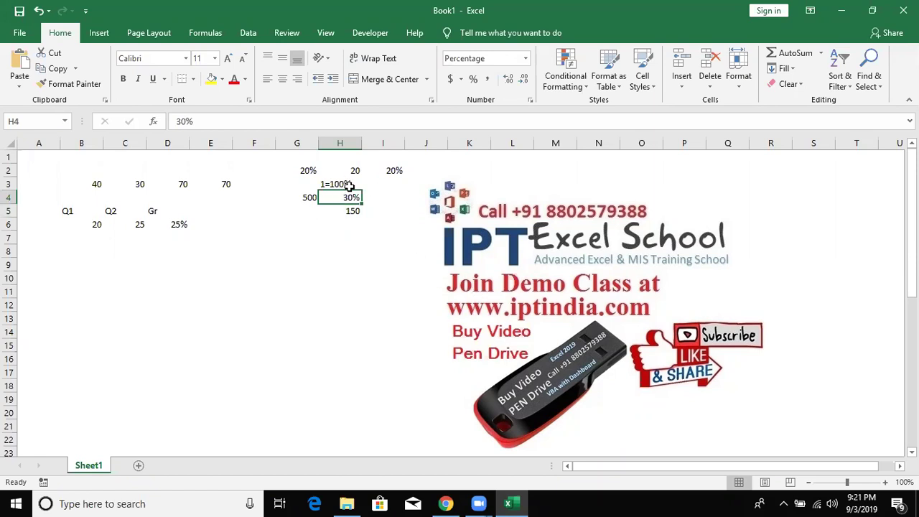
click(525, 62)
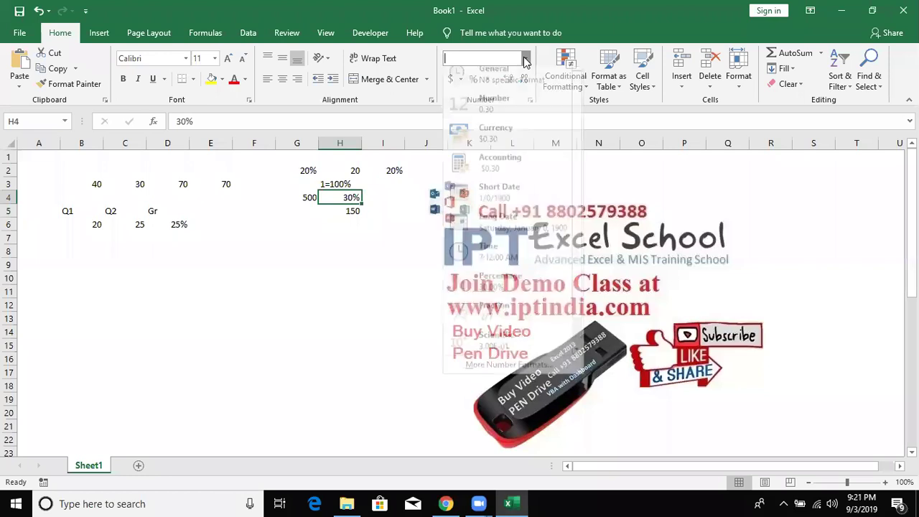
click(474, 85)
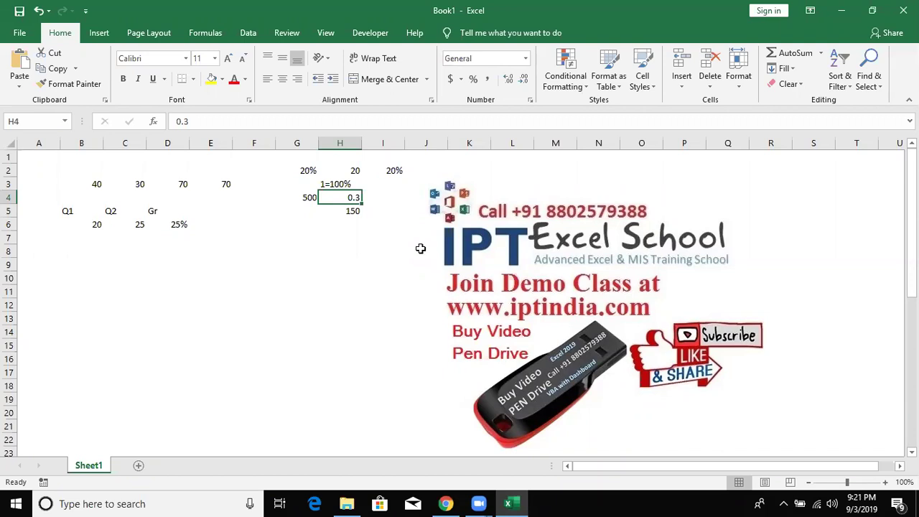
key(ctrl+shift+5)
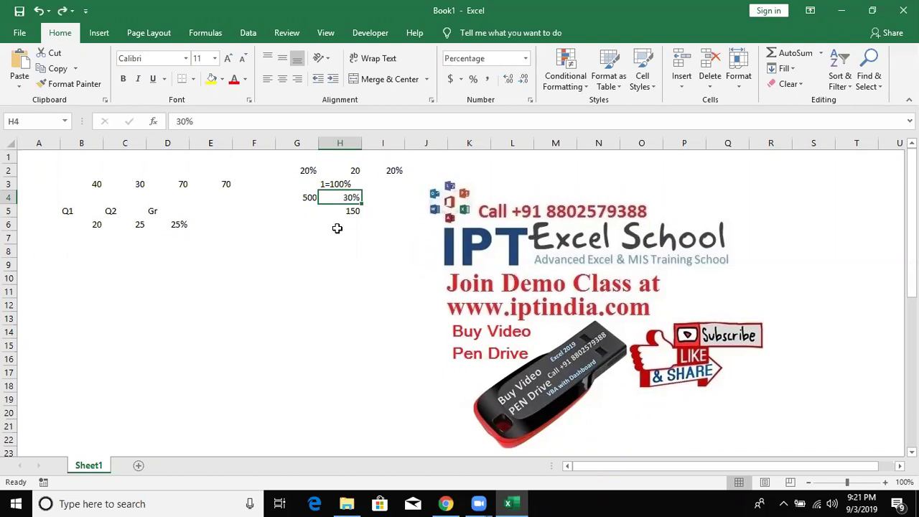
click(297, 212)
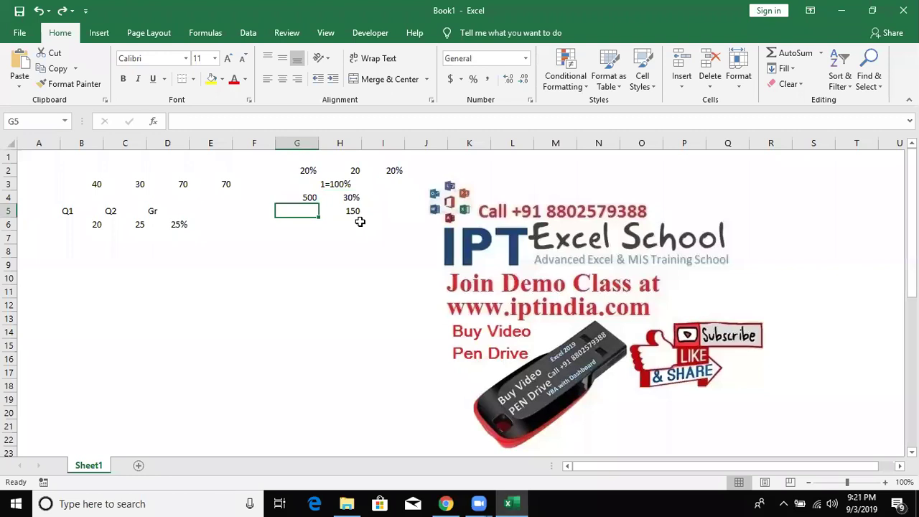
Enter 800 in G6 and 632 in H6
text(800)
key(Escape)
key(Down)
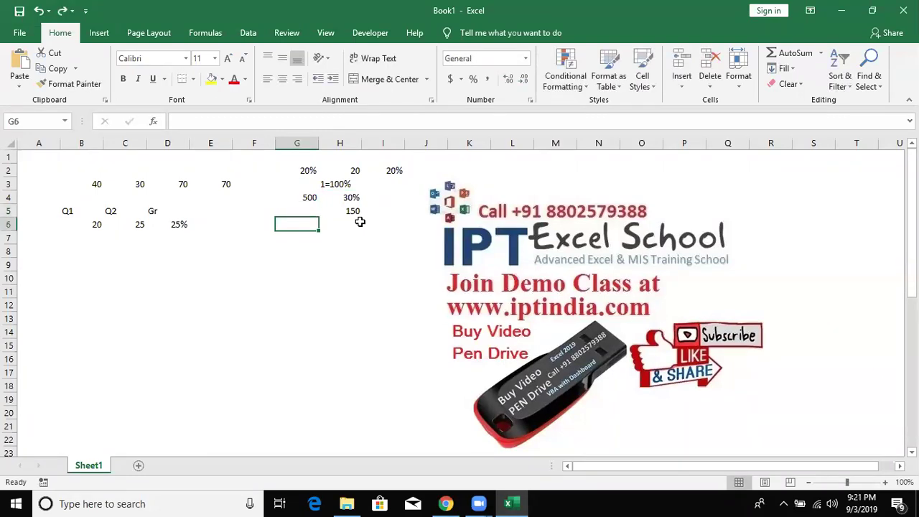
text(800)
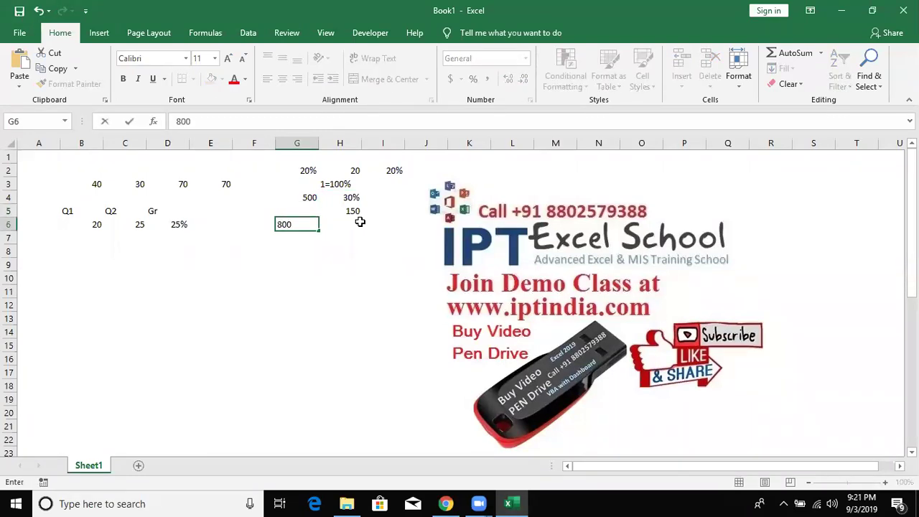
click(361, 224)
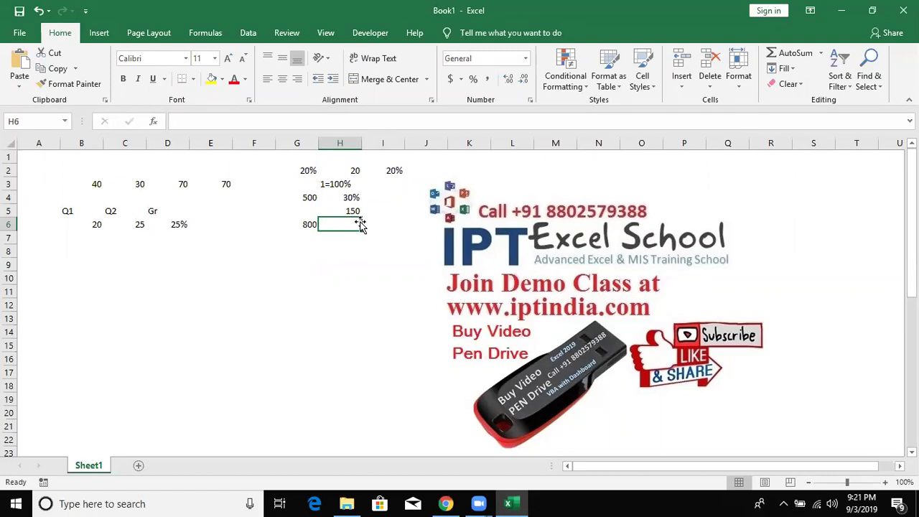
text(632)
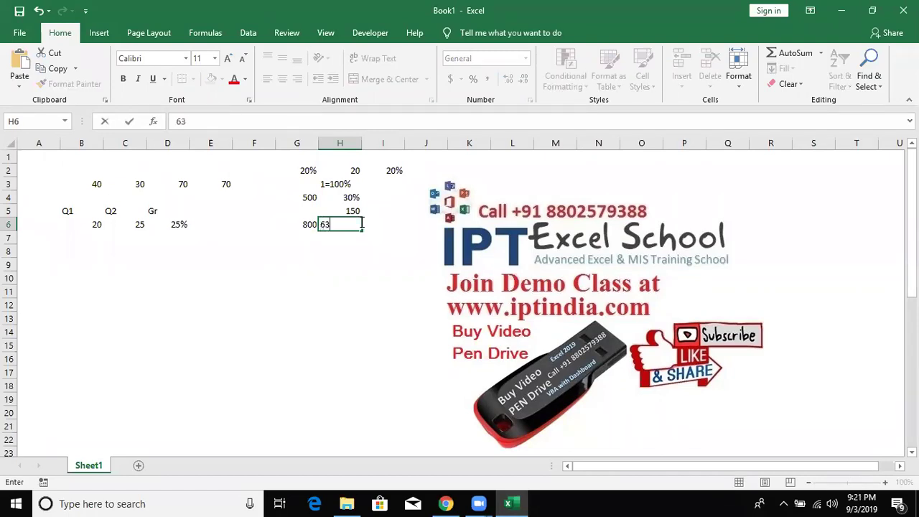
key(Return)
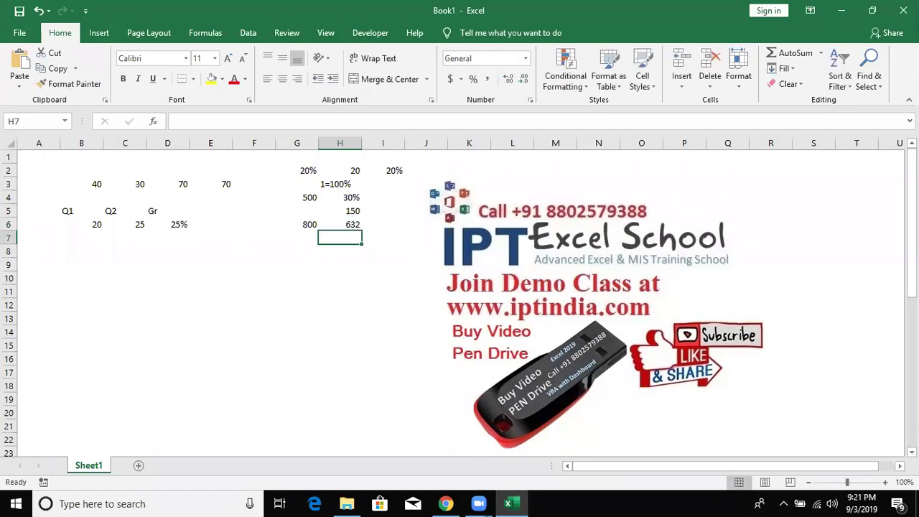
Enter =H6/G6 in H7 and format it as a percentage, showing 79%
text(=)
key(Up)
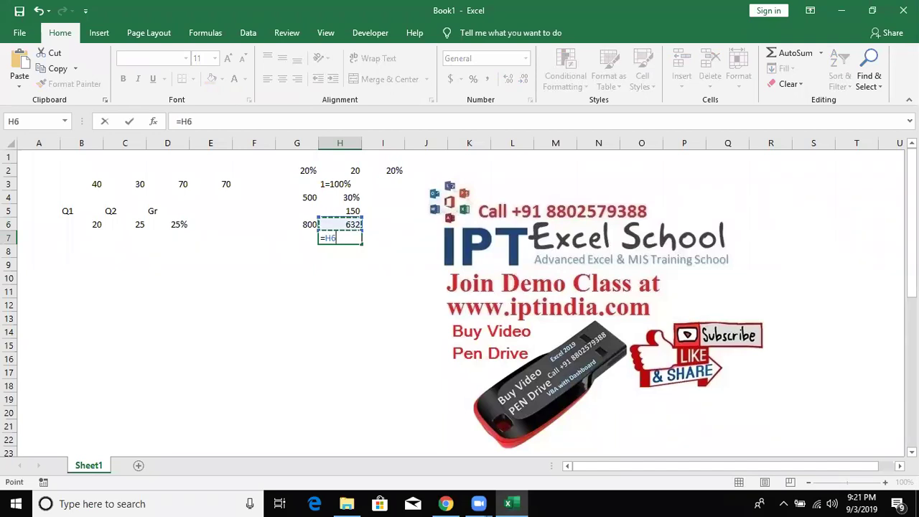
text(/)
key(Left)
key(Up)
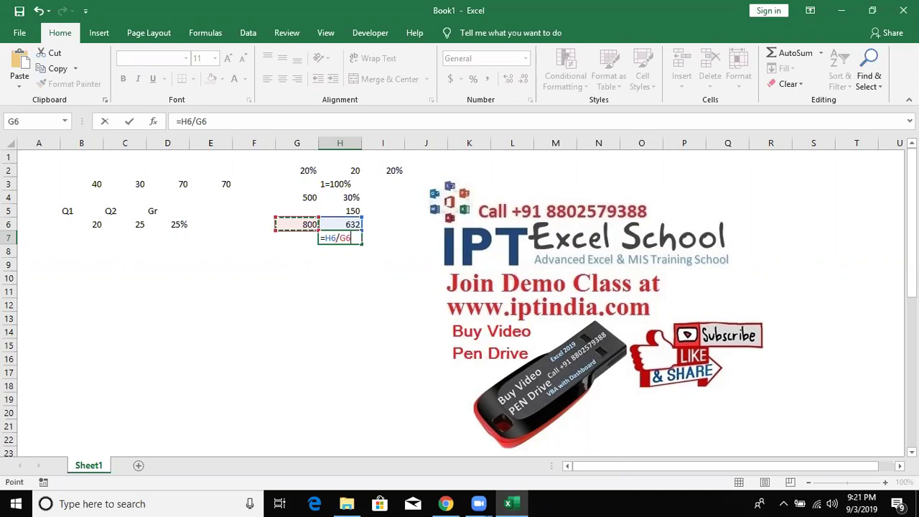
key(ctrl+Return)
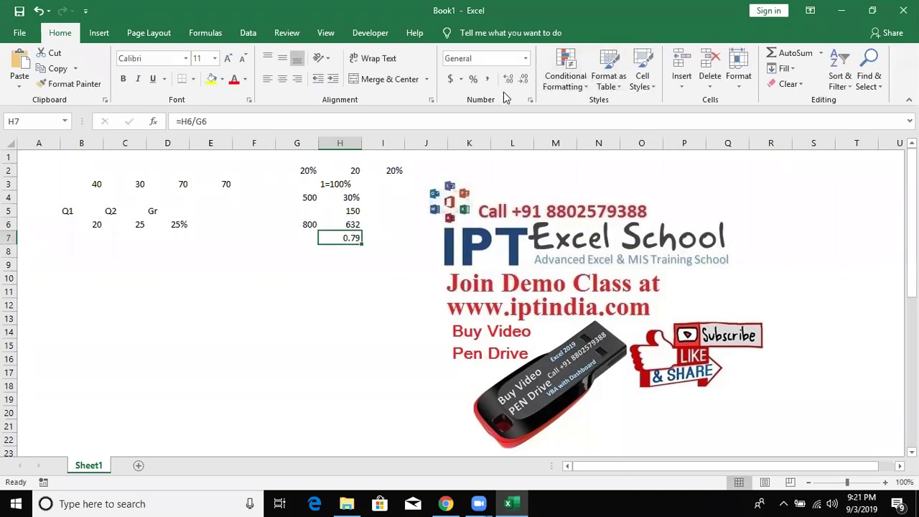
click(473, 79)
click(164, 228)
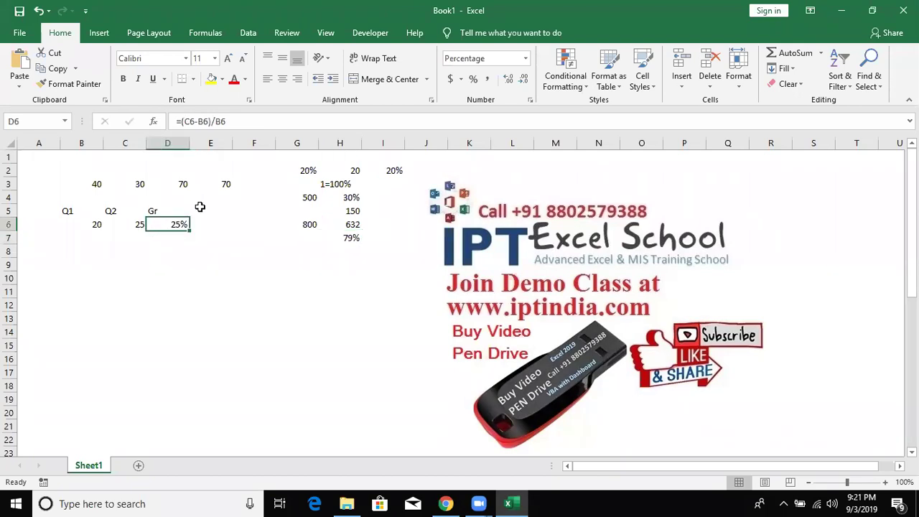
click(57, 279)
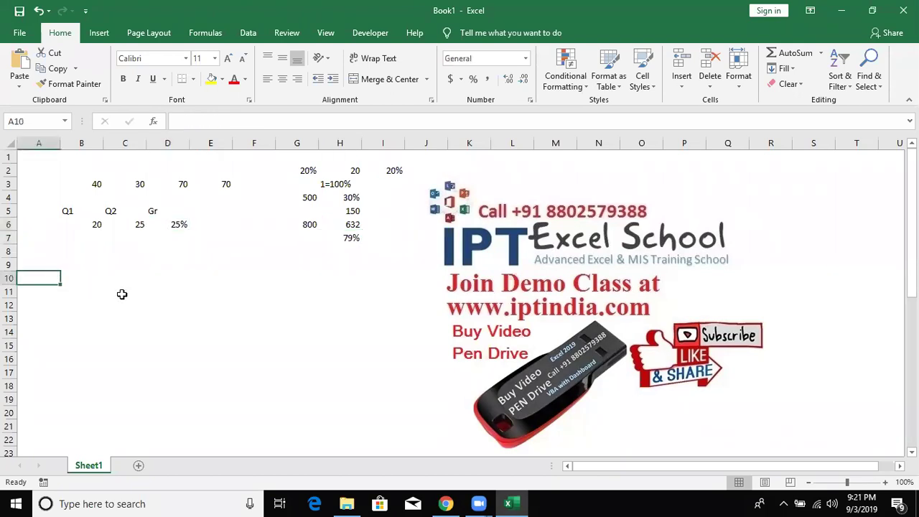
Type the labels P, R and T down A10:A12
text(P)
key(Return)
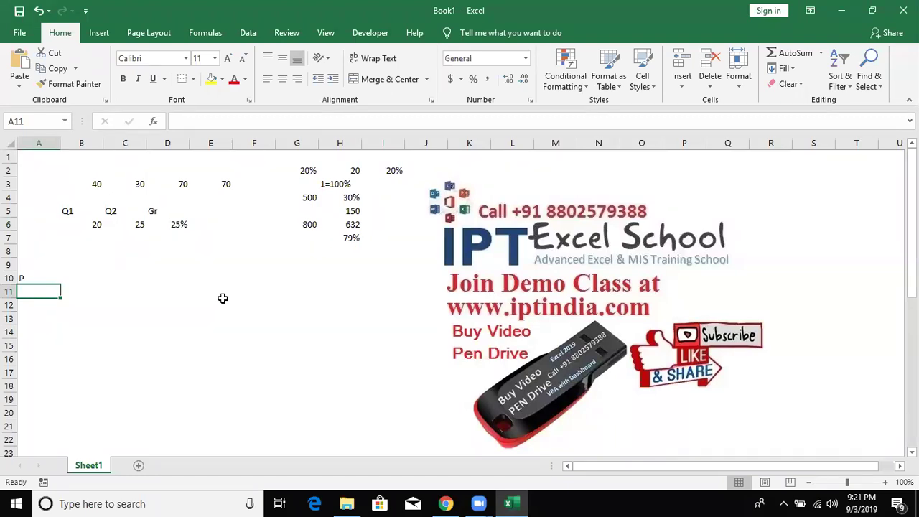
text(R)
key(Return)
text(T)
key(Return)
key(Up)
key(Up)
key(Up)
key(Right)
Enter 50000, 7% and 3 in B10:B12 and the label Amt in B13
text(50000)
key(Return)
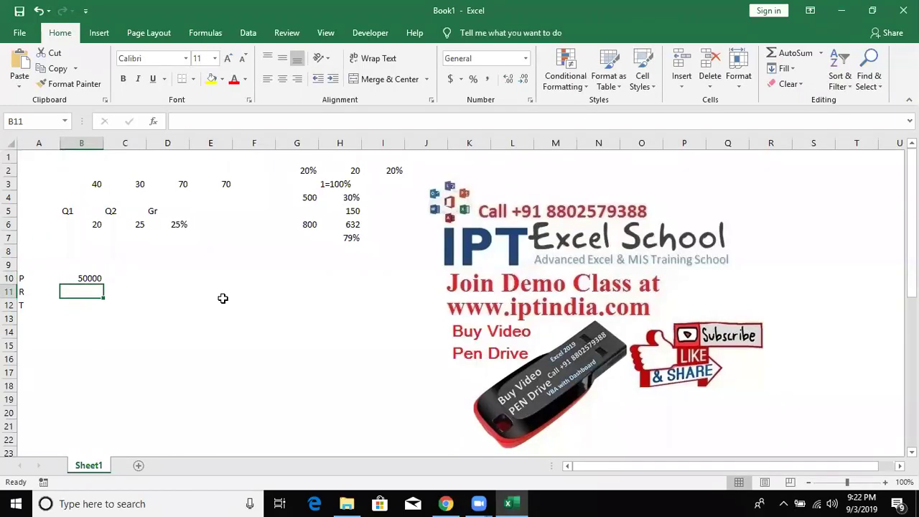
text(7%)
key(Return)
text(3)
key(Return)
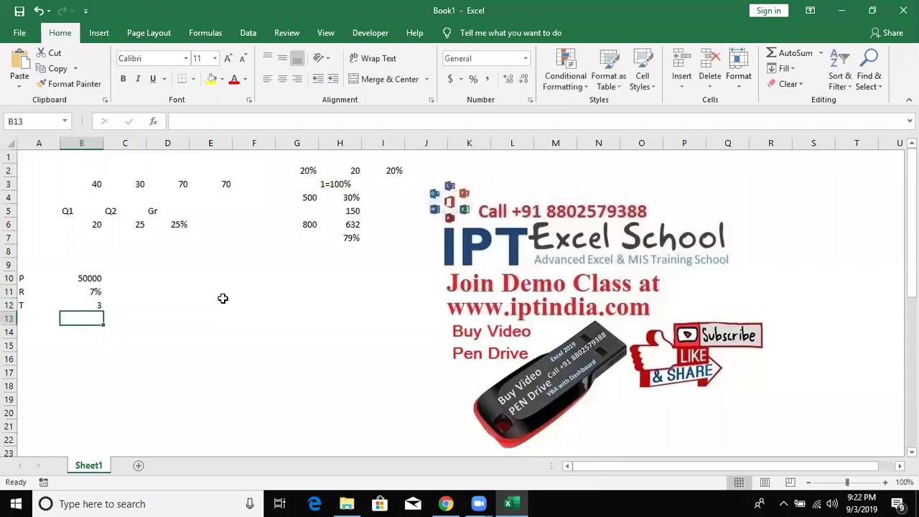
text(Amt)
key(Tab)
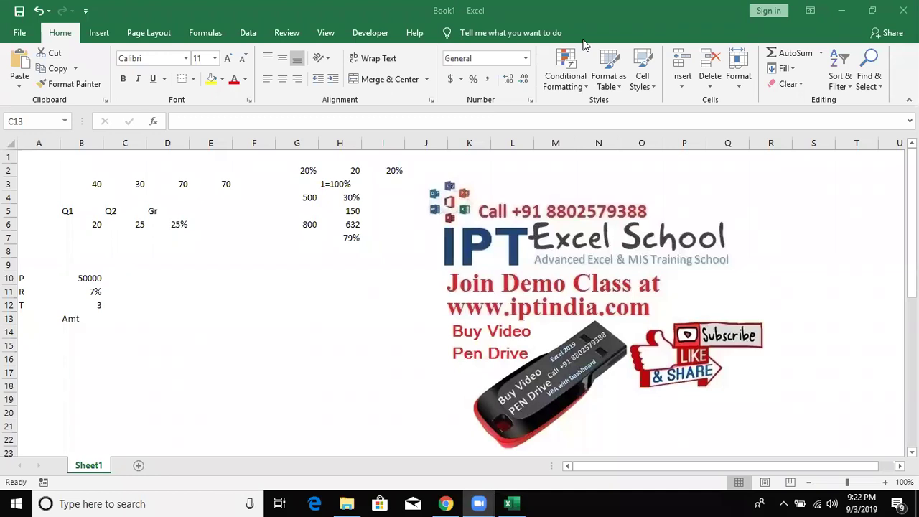
Ink P × (1 + R in blue pen beside the P, R, T values
mouse_move(246, 330)
mouse_down()
mouse_move(262, 254)
mouse_move(248, 289)
mouse_up()
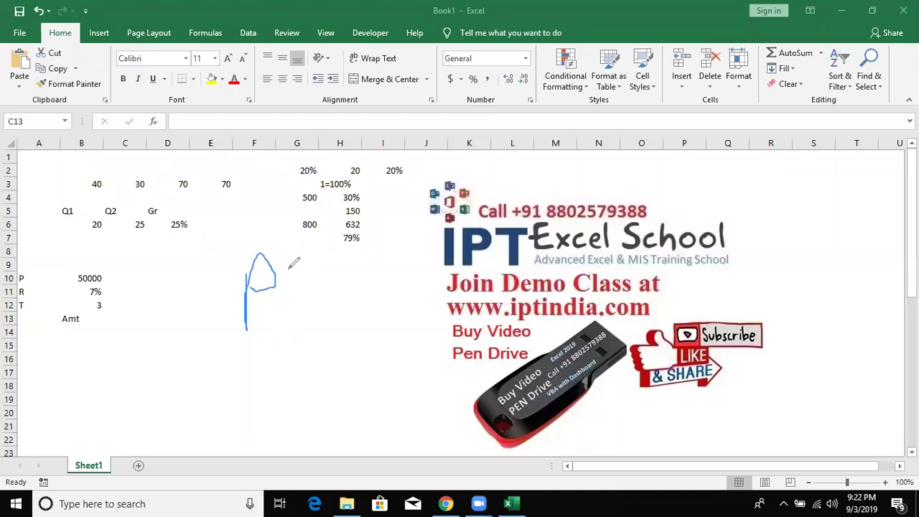
drag(282, 272, 330, 309)
drag(312, 275, 301, 339)
drag(332, 257, 386, 315)
mouse_move(353, 266)
mouse_down()
mouse_move(357, 305)
mouse_move(409, 267)
mouse_up()
drag(384, 264, 393, 296)
mouse_move(414, 259)
mouse_down()
mouse_move(456, 257)
mouse_move(413, 340)
mouse_up()
Finish the inked formula with the division, n and the exponent, then return to cell selection
mouse_move(440, 302)
mouse_down()
mouse_move(440, 335)
mouse_move(450, 276)
mouse_up()
drag(445, 244, 463, 310)
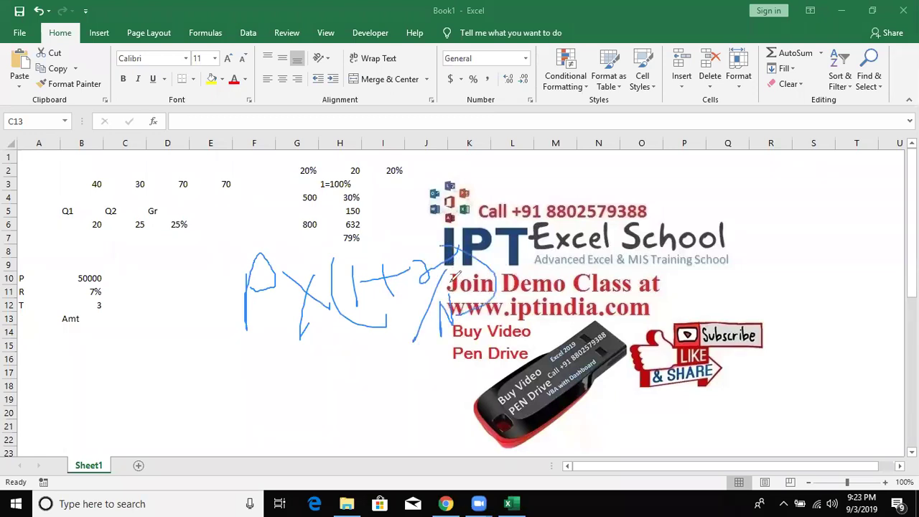
drag(458, 226, 503, 172)
mouse_move(511, 205)
mouse_down()
mouse_move(508, 169)
mouse_move(518, 154)
mouse_move(549, 208)
mouse_up()
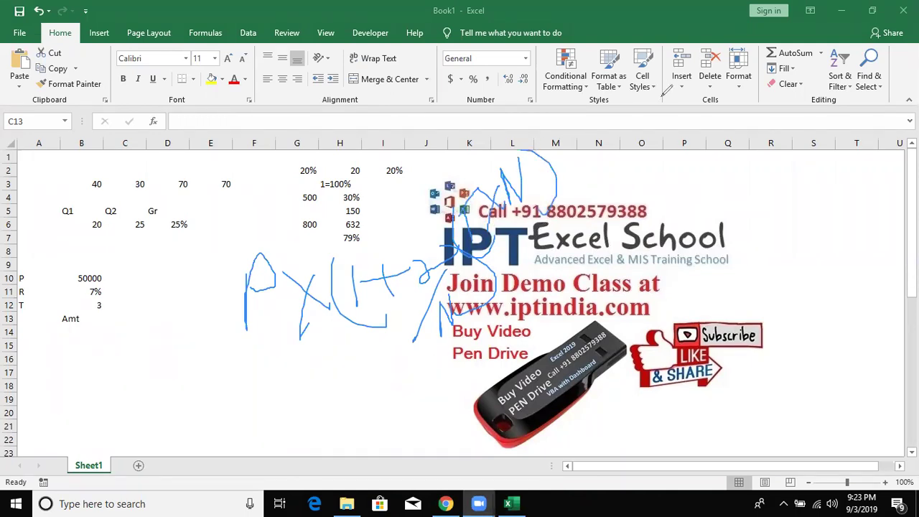
key(Escape)
click(111, 369)
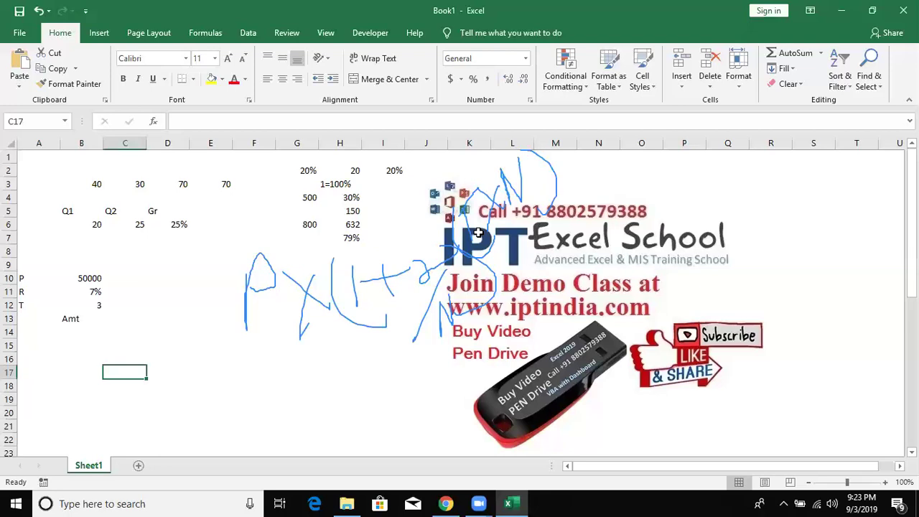
Enter =B11/12 in C14 for the monthly rate 0.005833
key(Up)
key(Up)
key(Up)
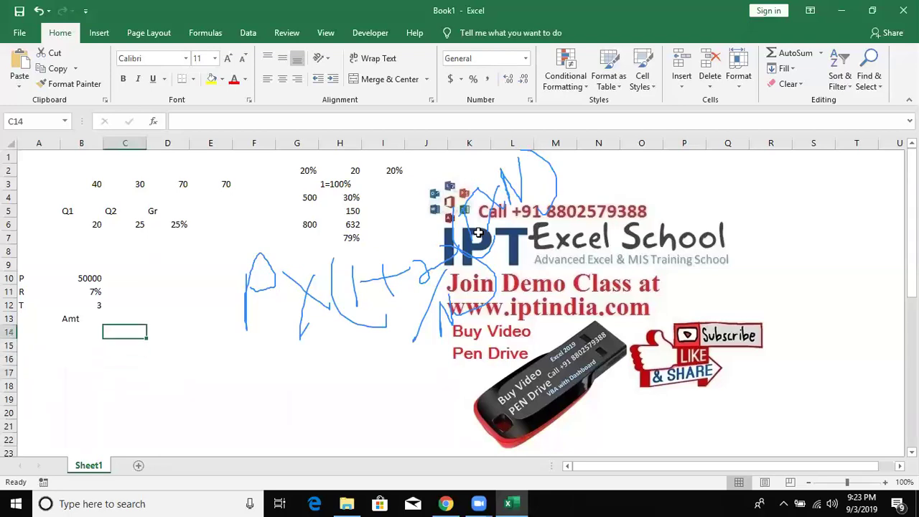
key(Down)
key(Up)
text(=)
key(Up)
key(Up)
key(Left)
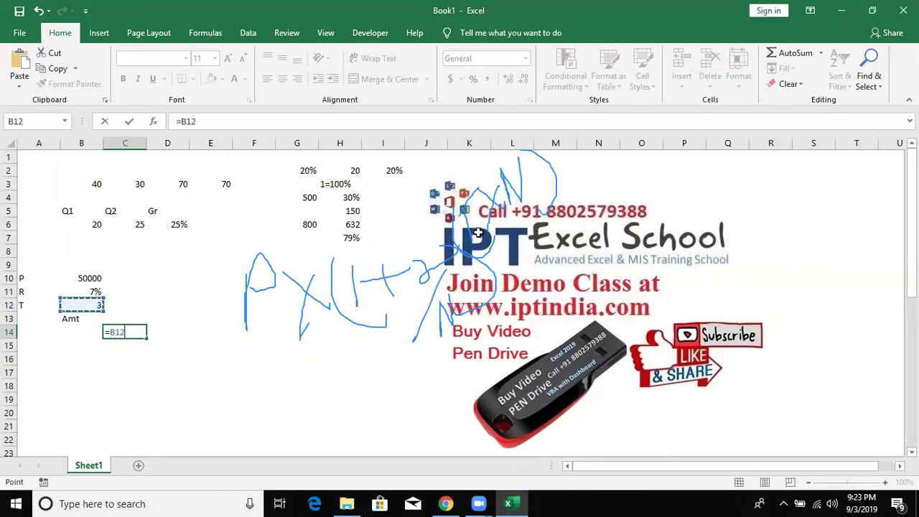
key(Up)
text(/12)
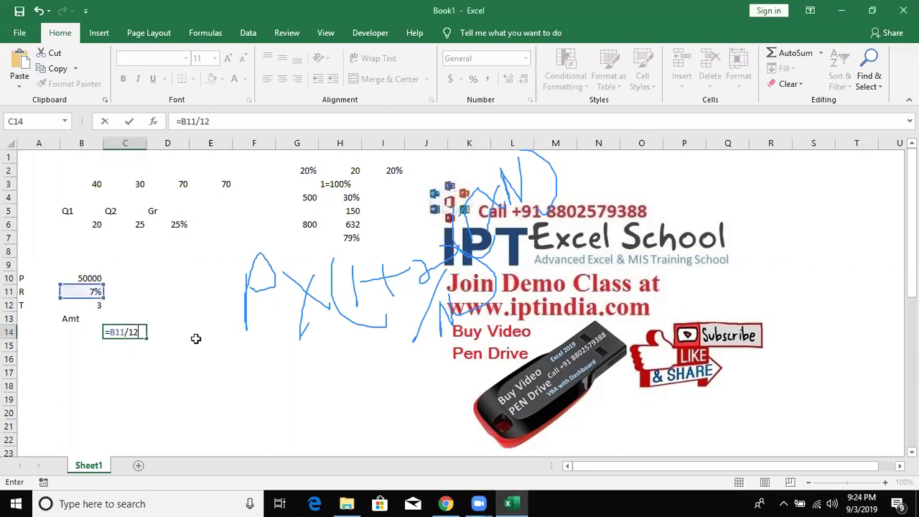
key(Return)
key(Up)
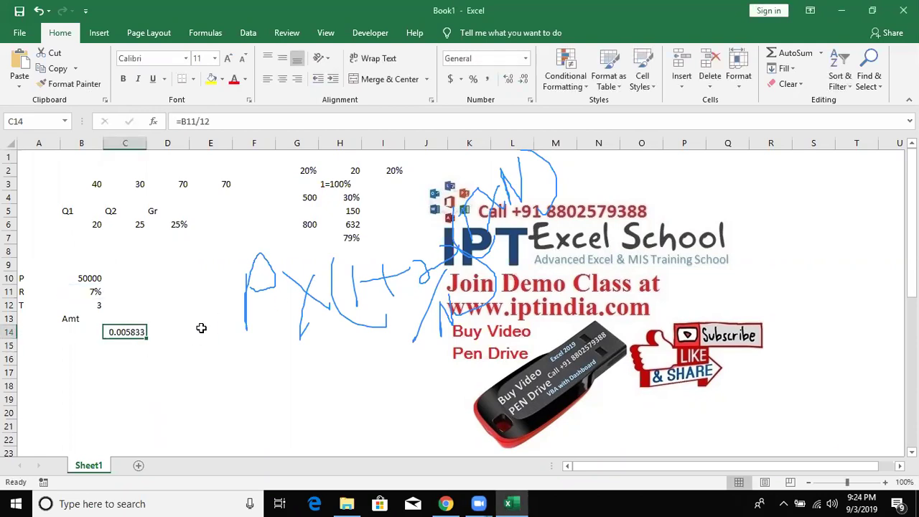
Enter =1+C14 in D14, giving 1.005833
key(Right)
text(=1+)
click(125, 332)
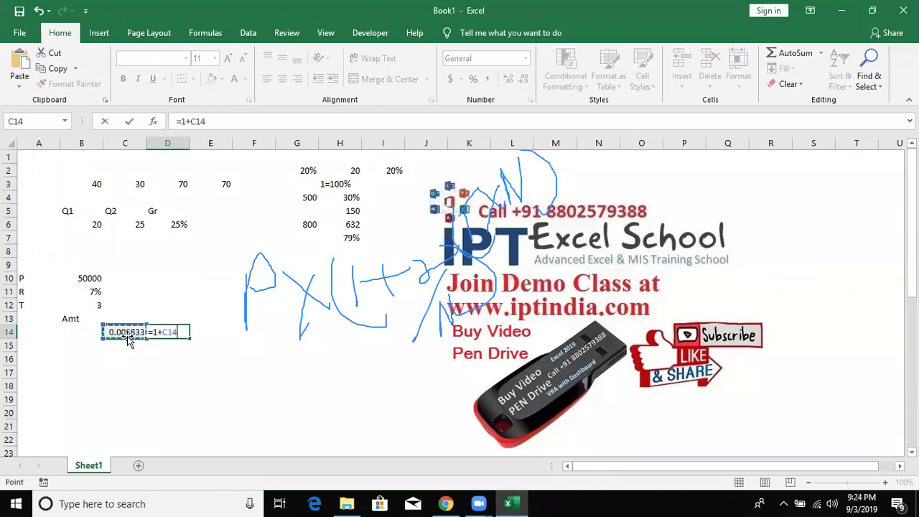
key(Return)
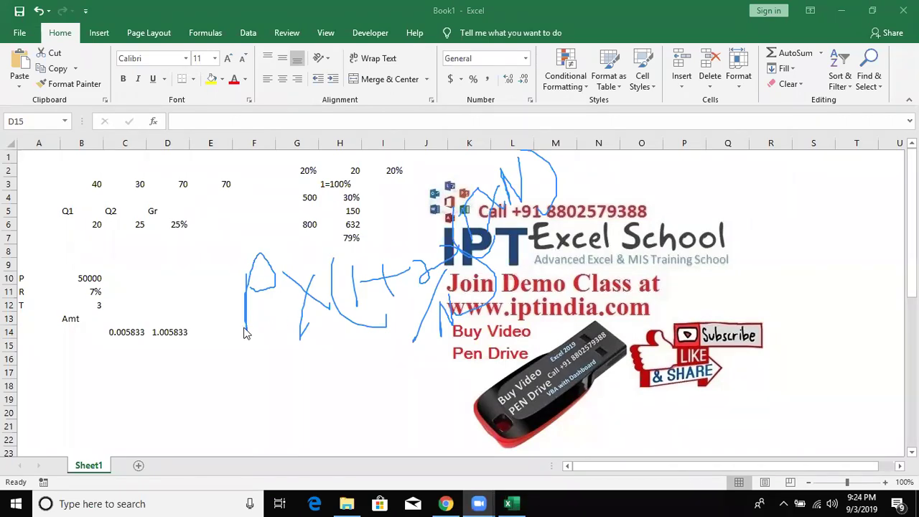
Enter =B12*12 in E14 for 36 months
click(215, 337)
click(210, 329)
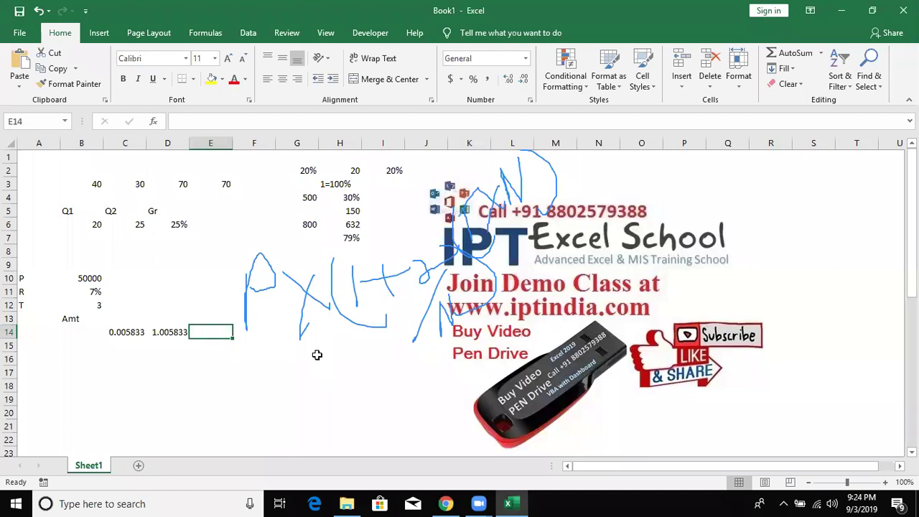
text(=)
click(94, 307)
text(*12)
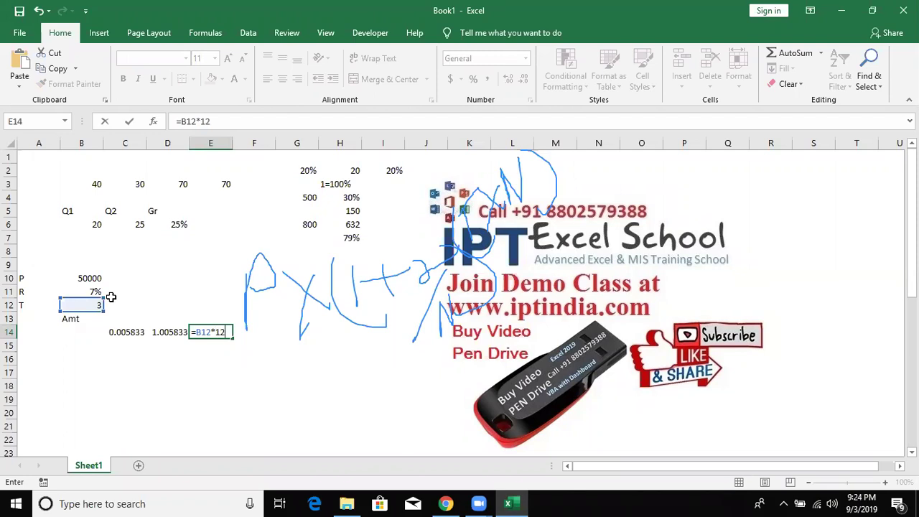
key(Return)
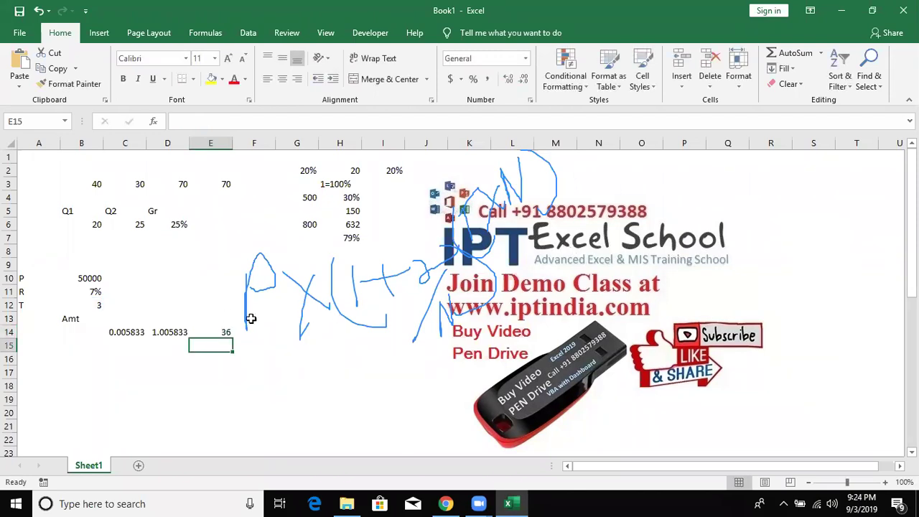
click(244, 332)
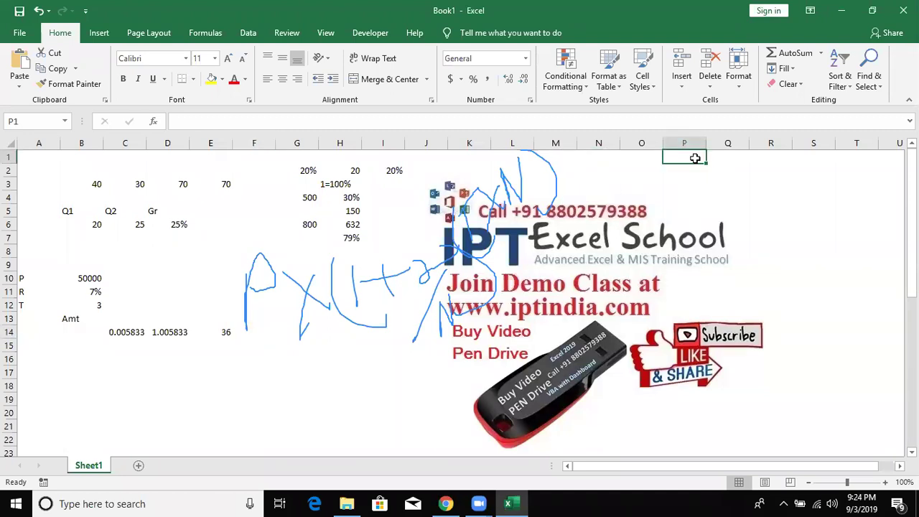
Type the operators -, +, *, / and ^ into P1:P5, one per cell
text(-)
key(Return)
text(+)
key(Return)
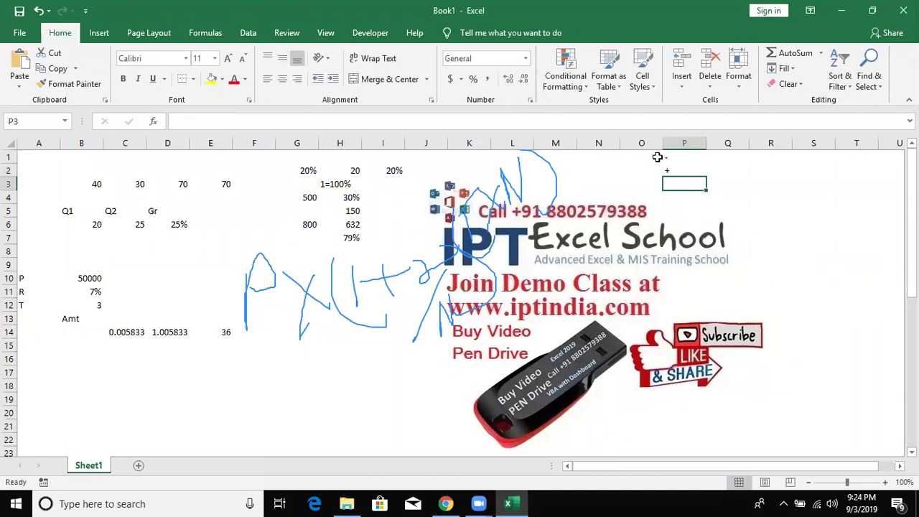
text(*)
key(Return)
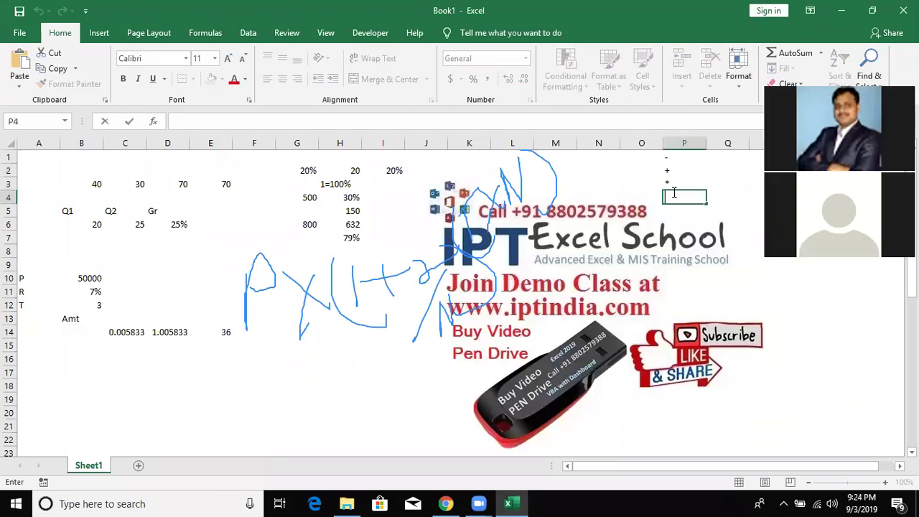
text(/)
key(Return)
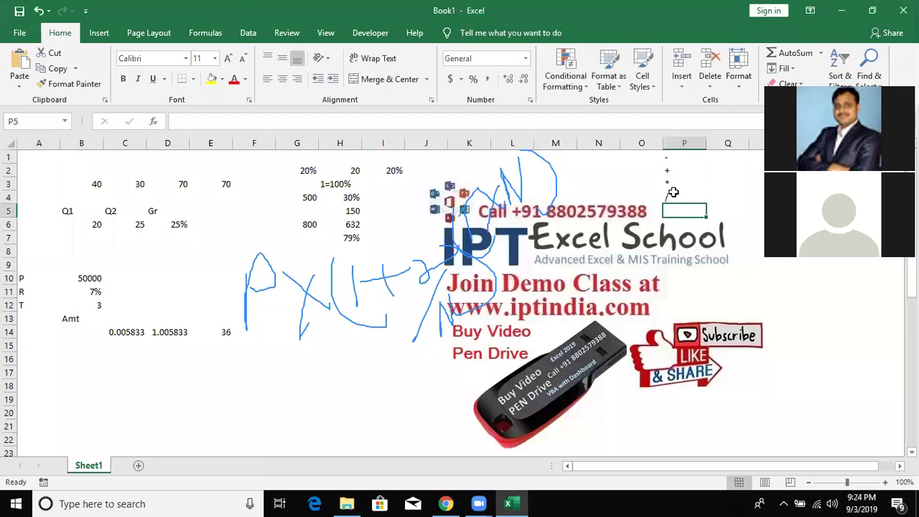
text(^)
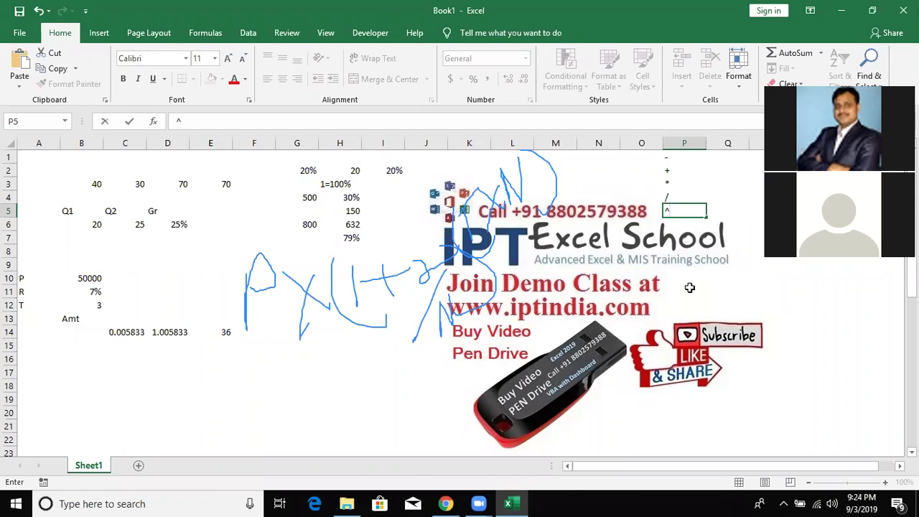
click(447, 261)
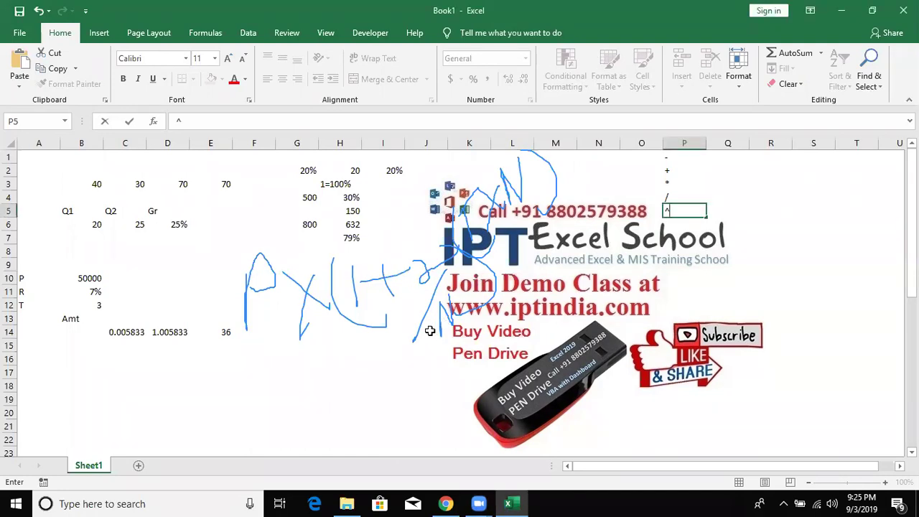
key(Return)
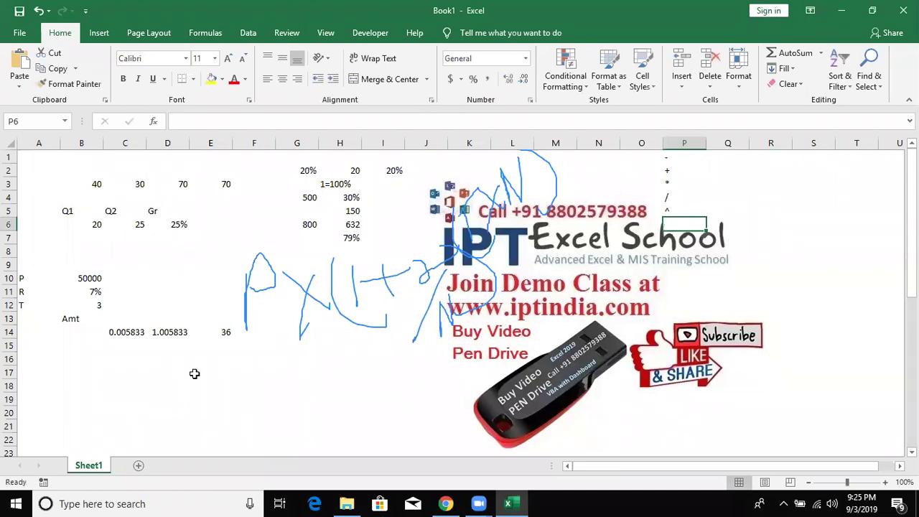
click(173, 339)
click(226, 333)
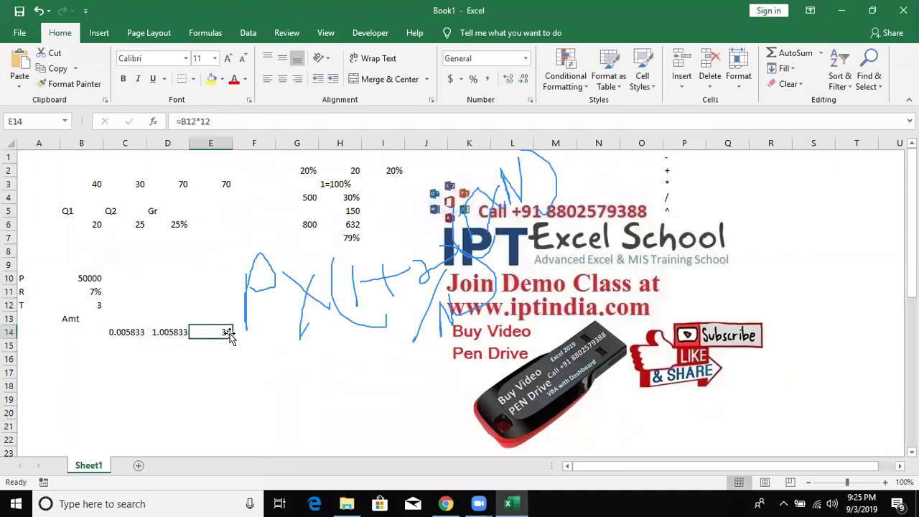
Enter =D14^E14 in F14, giving the growth factor 1.232926
click(255, 332)
text(=)
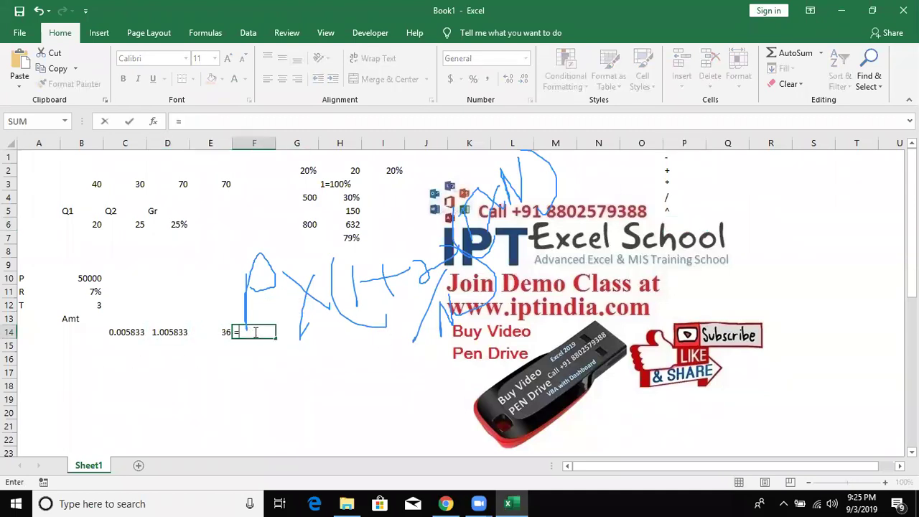
key(Left)
key(Left)
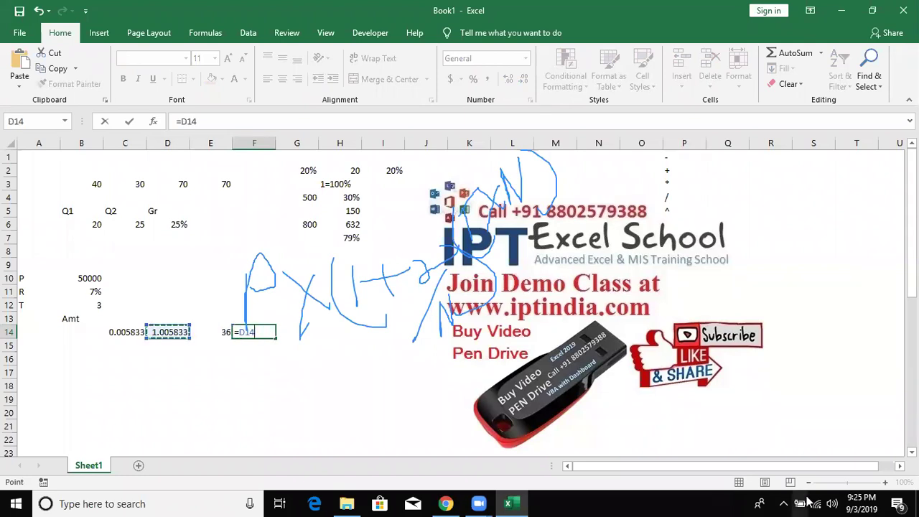
text(^)
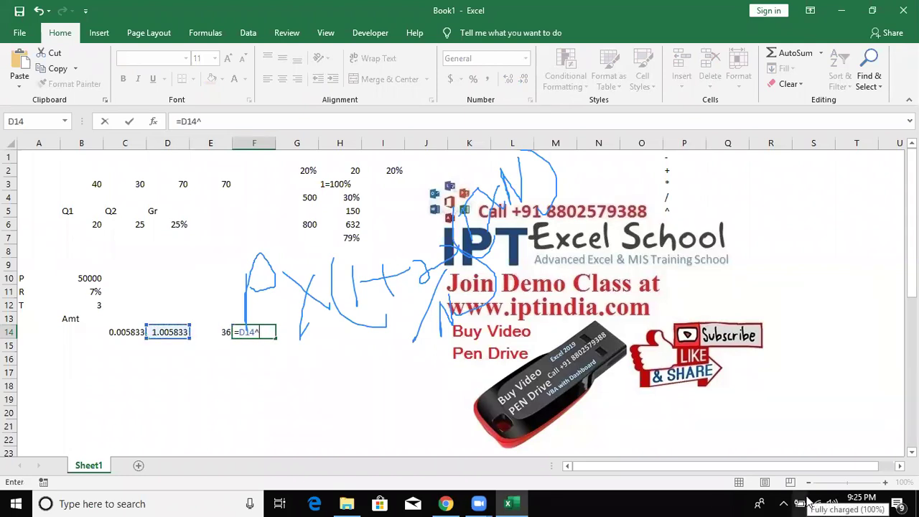
click(224, 330)
key(Return)
click(224, 330)
text(36)
click(241, 333)
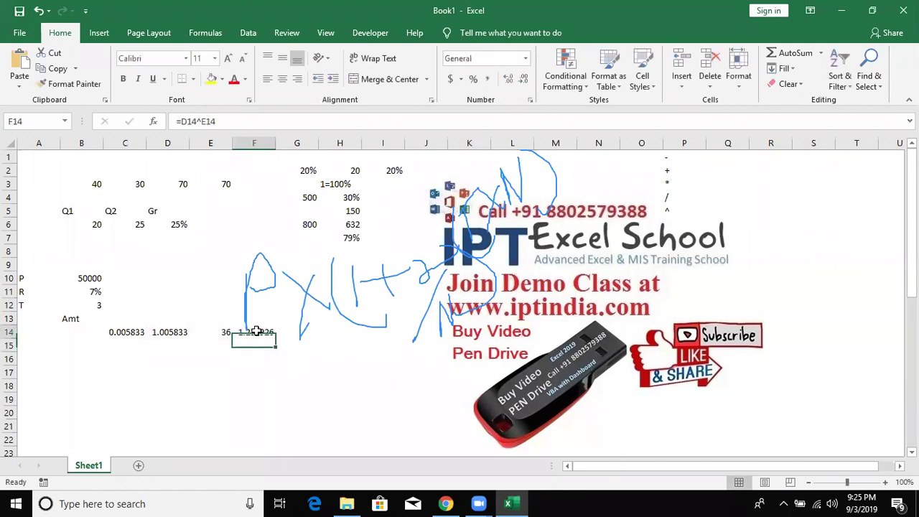
Enter =B10*F14 in G14 for the amount 61646.28
click(293, 328)
text(=)
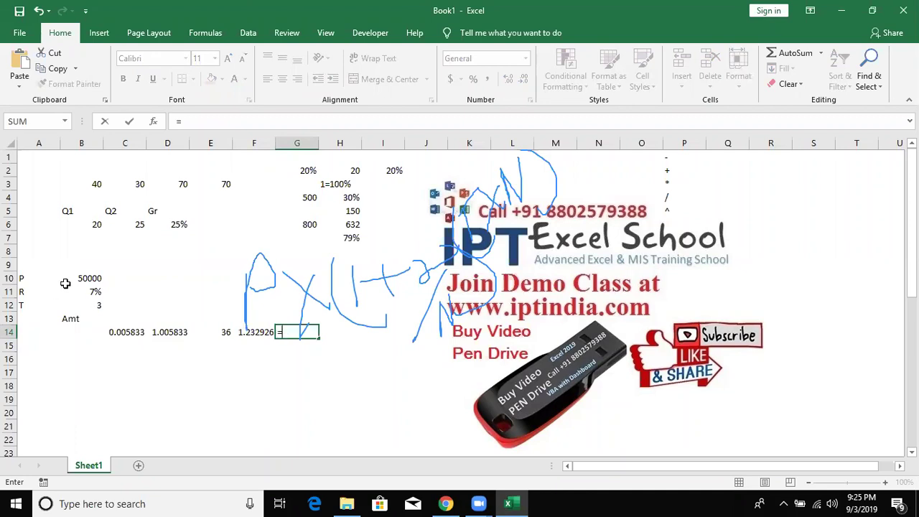
click(67, 279)
text(/)
key(BackSpace)
text(*)
click(246, 329)
key(Return)
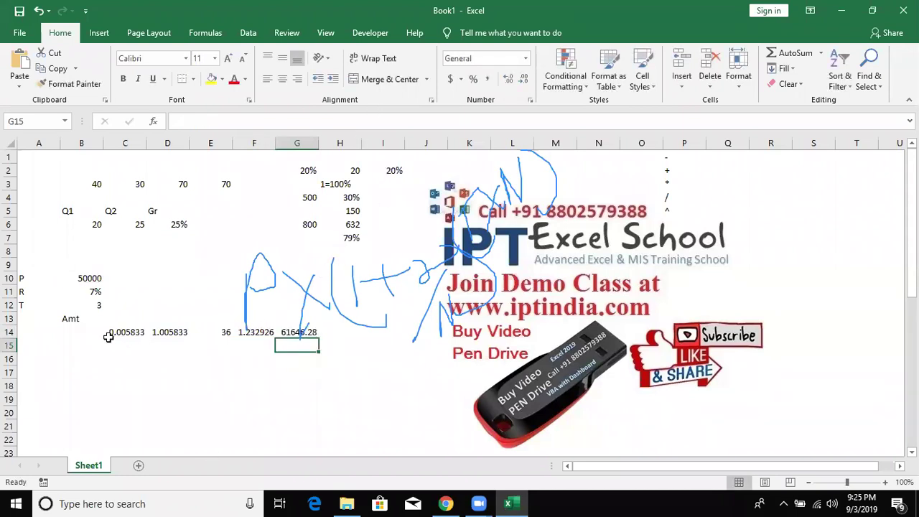
drag(108, 334, 290, 335)
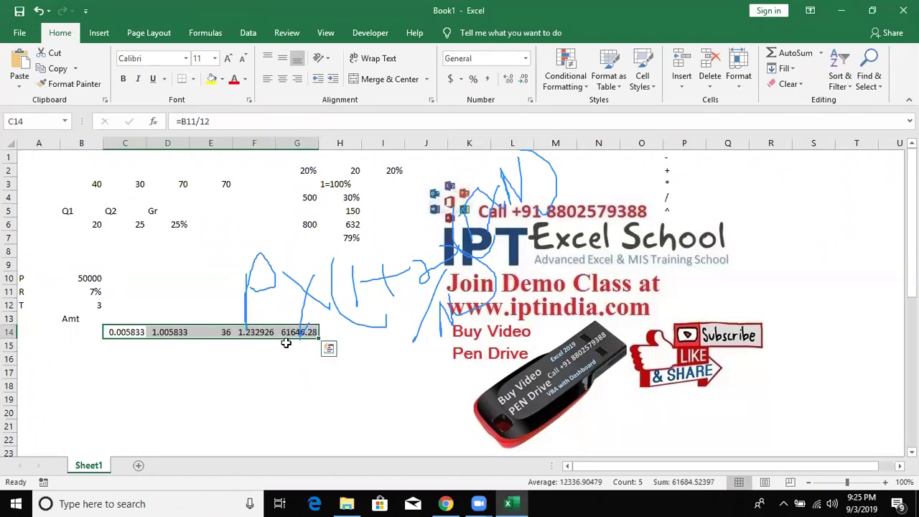
Inspect the C14 and D14 formulas, leaving both unchanged
double_click(111, 318)
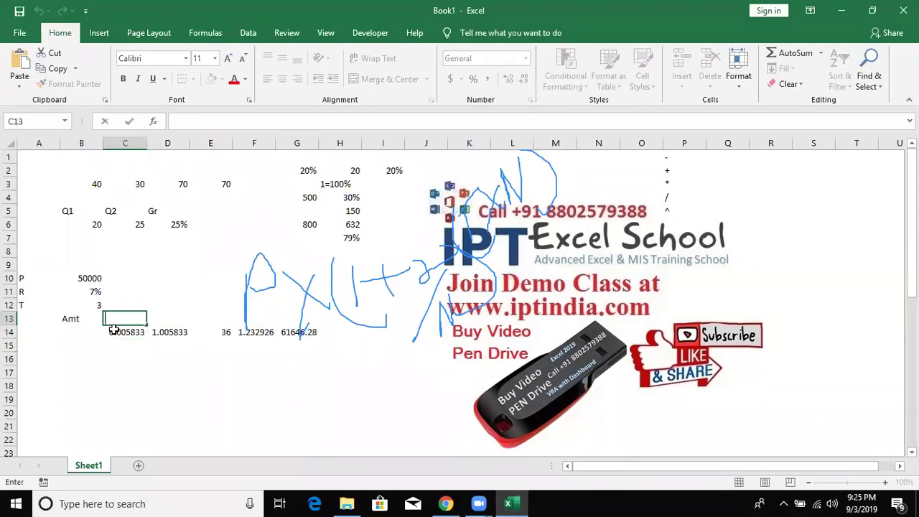
key(Escape)
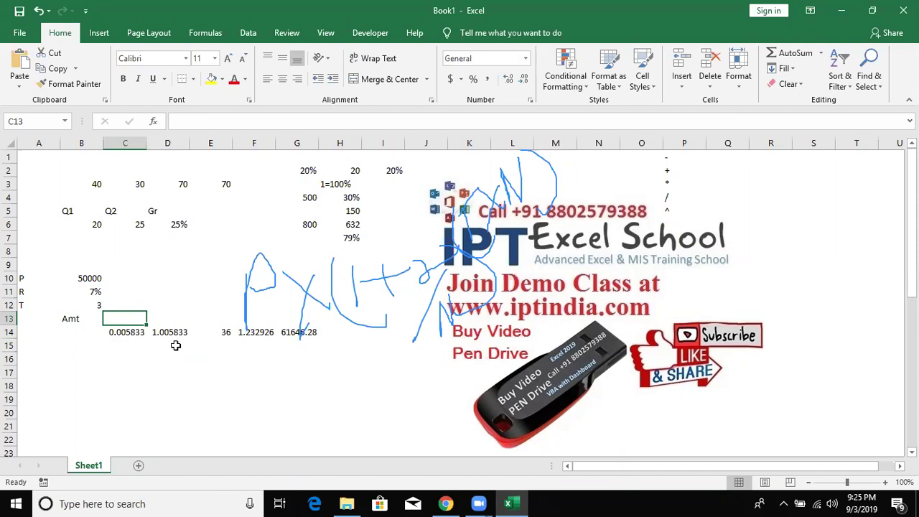
key(Down)
key(Right)
key(Right)
key(Right)
key(Right)
key(Left)
key(Left)
key(Left)
key(Left)
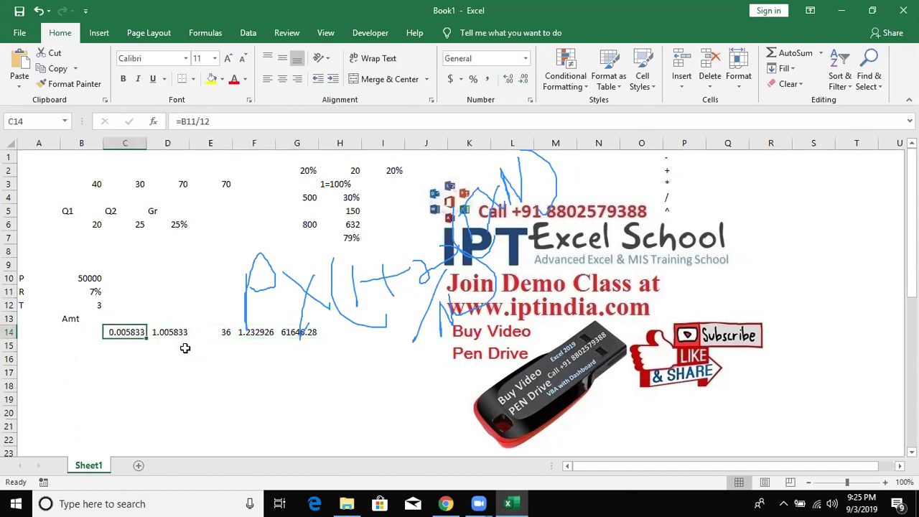
key(Right)
key(F2)
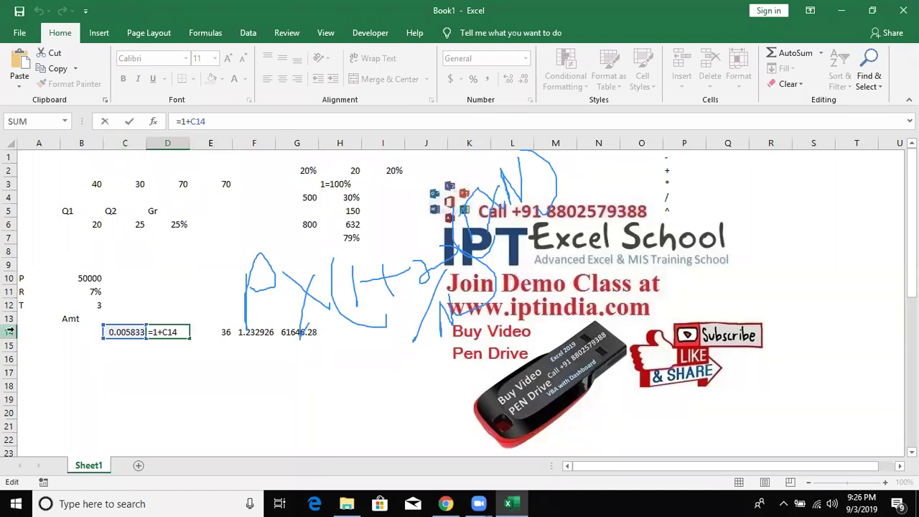
key(ctrl+Return)
key(Left)
click(189, 122)
double_click(188, 122)
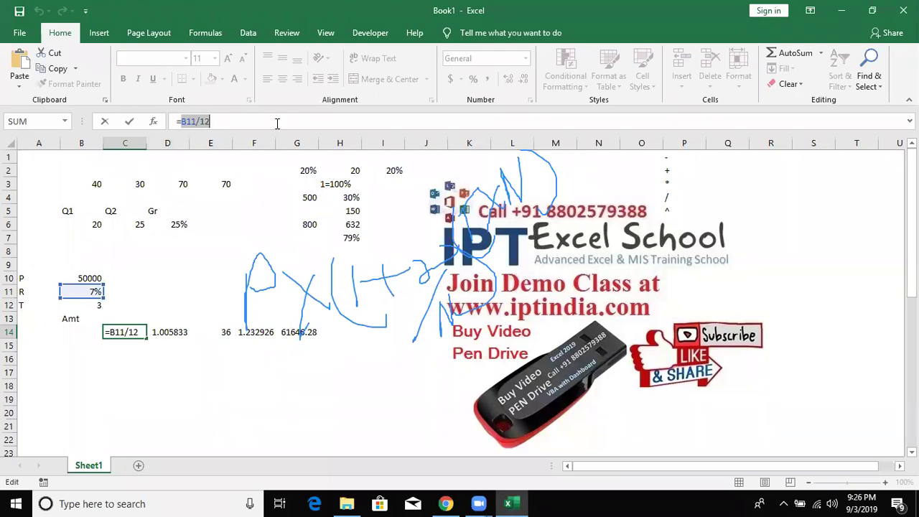
key(ctrl+Return)
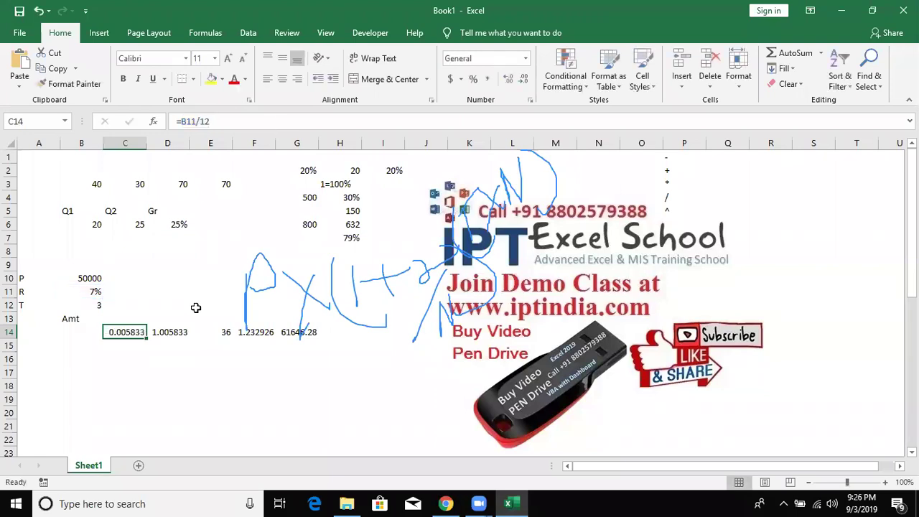
Replace C14 in D14's formula with (B11/12), making it =1+(B11/12)
click(176, 333)
click(192, 122)
double_click(194, 122)
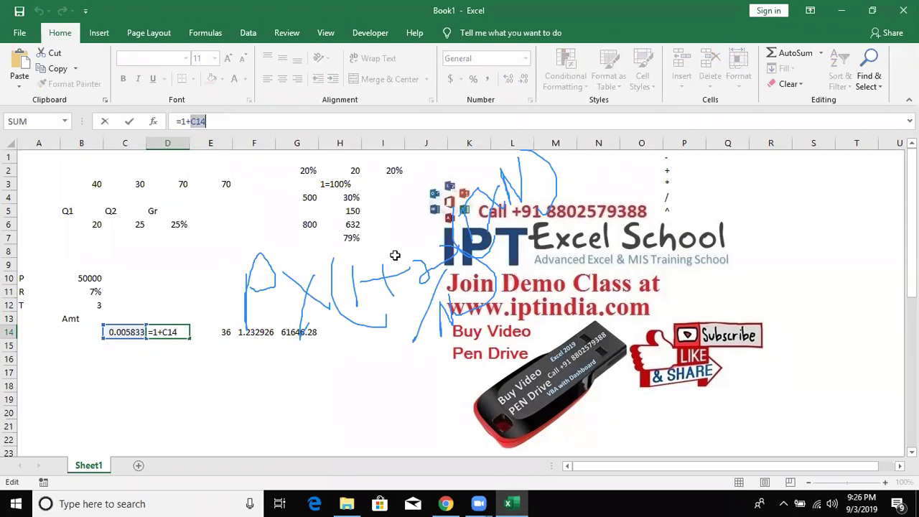
text(()
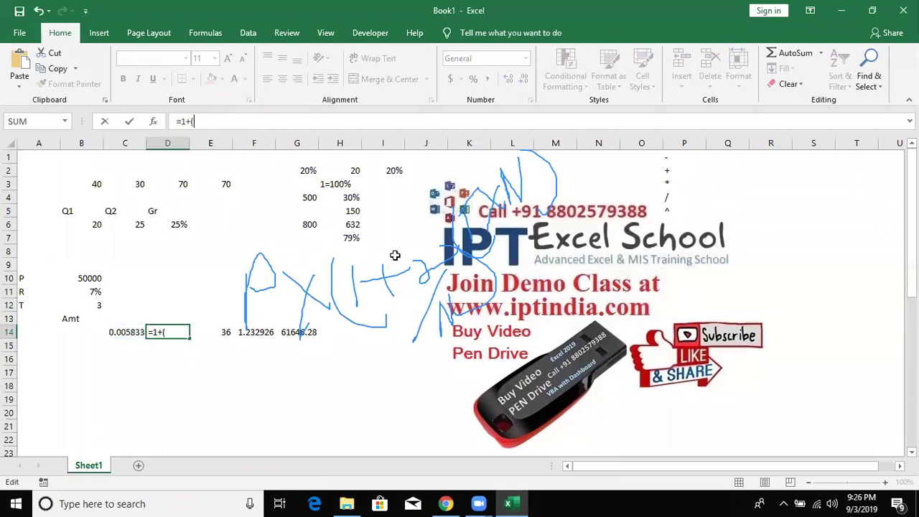
text(B11/12))
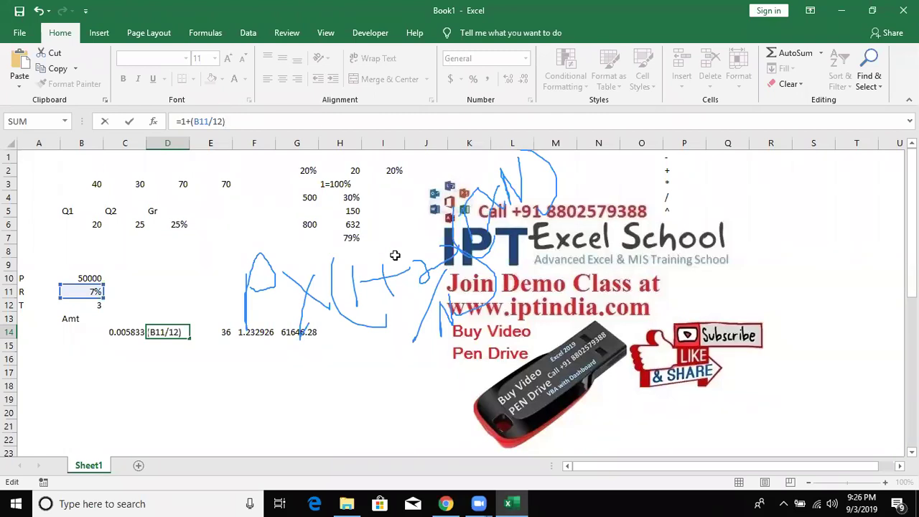
key(ctrl+Return)
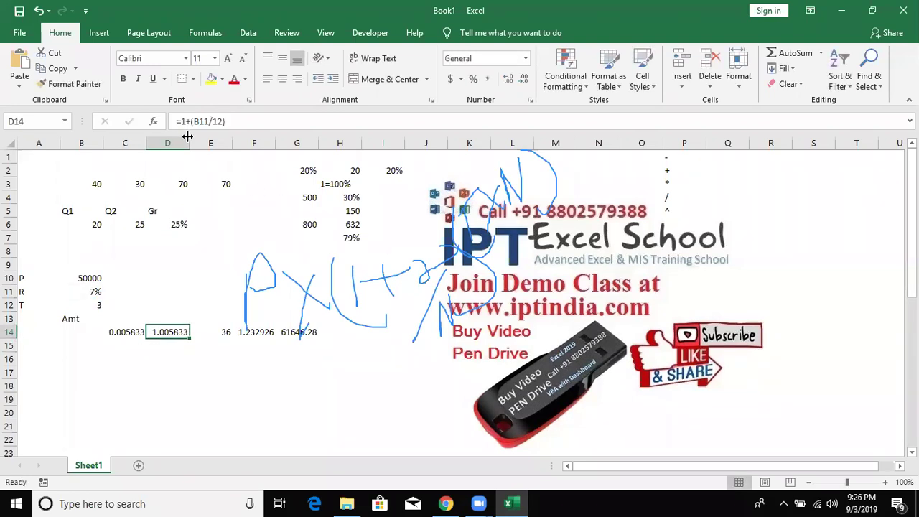
click(256, 328)
Replace the D14 reference in F14's =D14^E14 formula with (1+(B11/12))
text(=D14^E14)
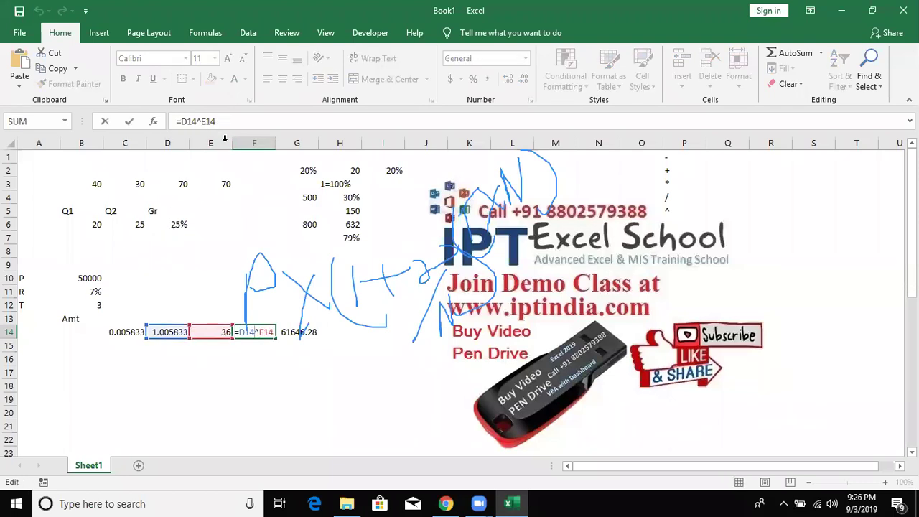
key(ctrl+Return)
click(178, 332)
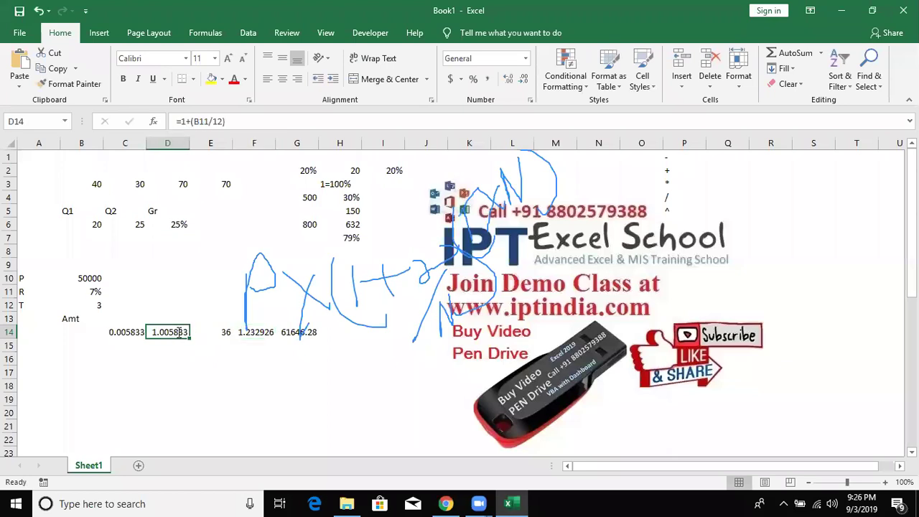
double_click(155, 330)
drag(155, 330, 198, 332)
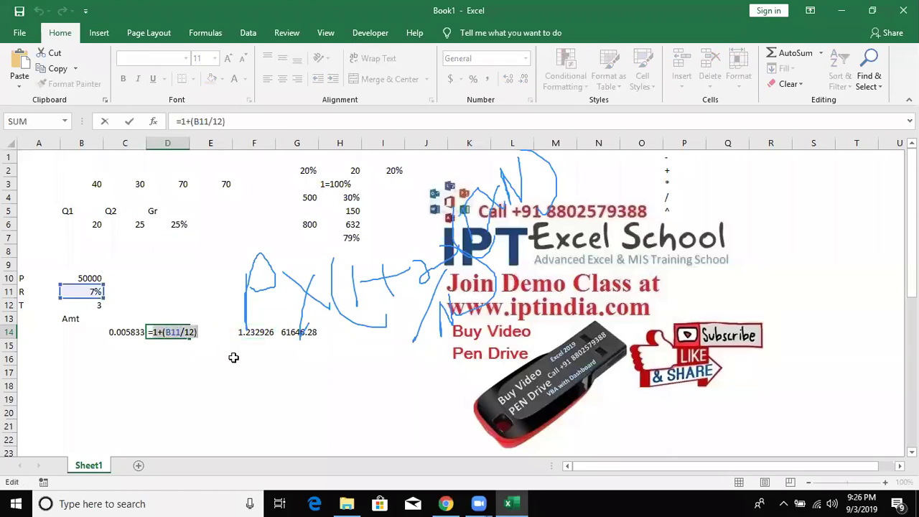
key(ctrl+Return)
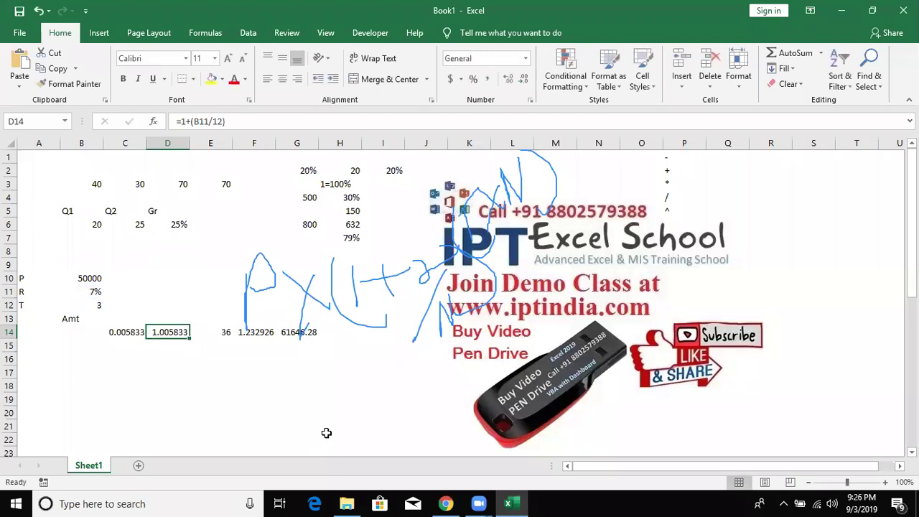
click(263, 331)
double_click(192, 121)
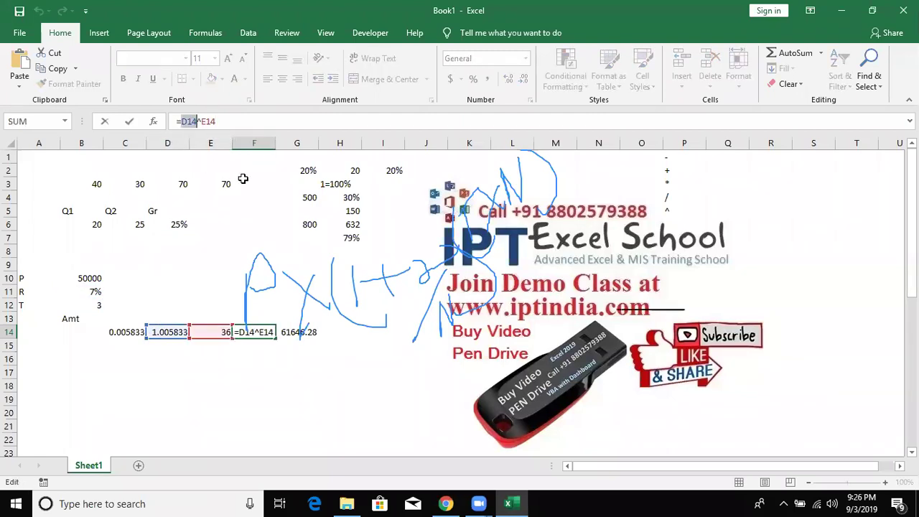
text(())
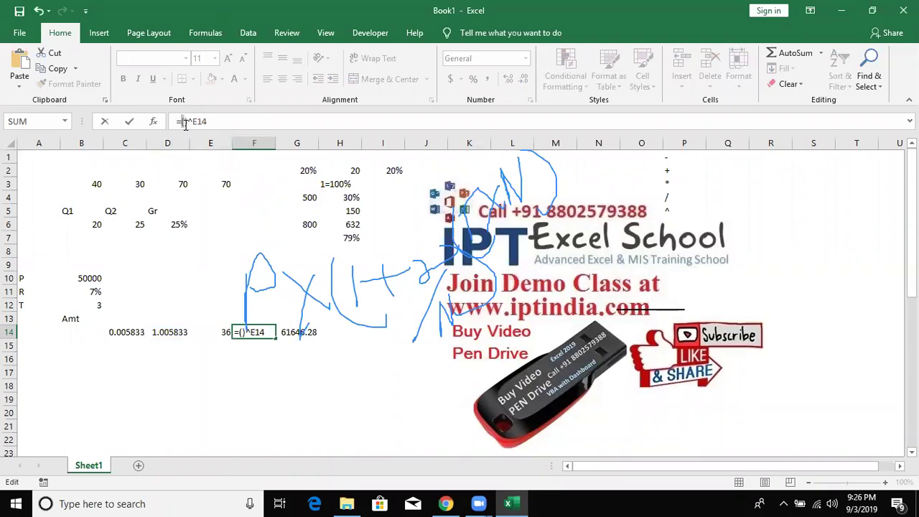
text(1+(B11/12))
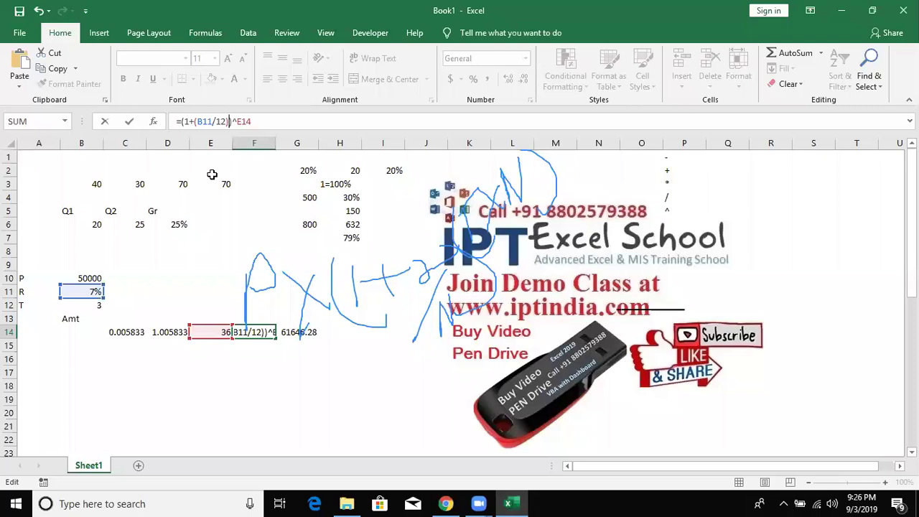
key(Return)
Replace E14 in F14's formula with (B12*12), copied from E14's months expression
key(Up)
key(Left)
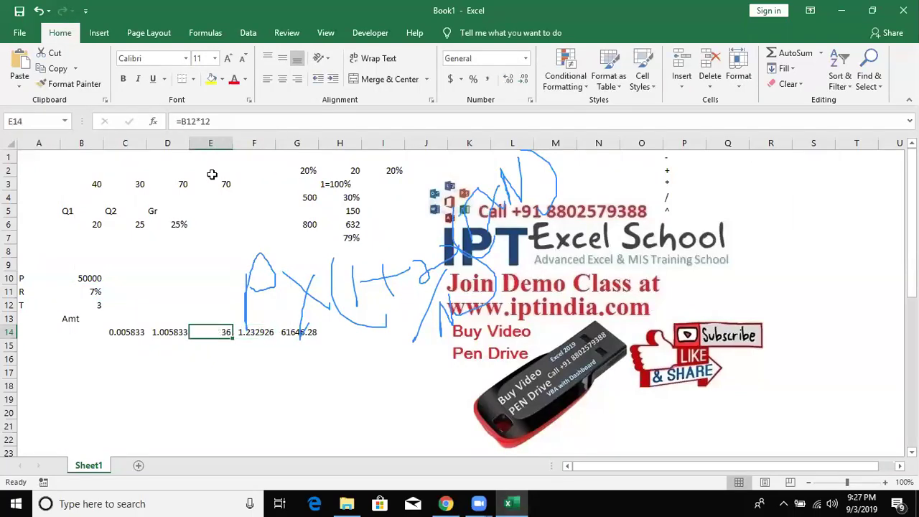
drag(181, 122, 276, 122)
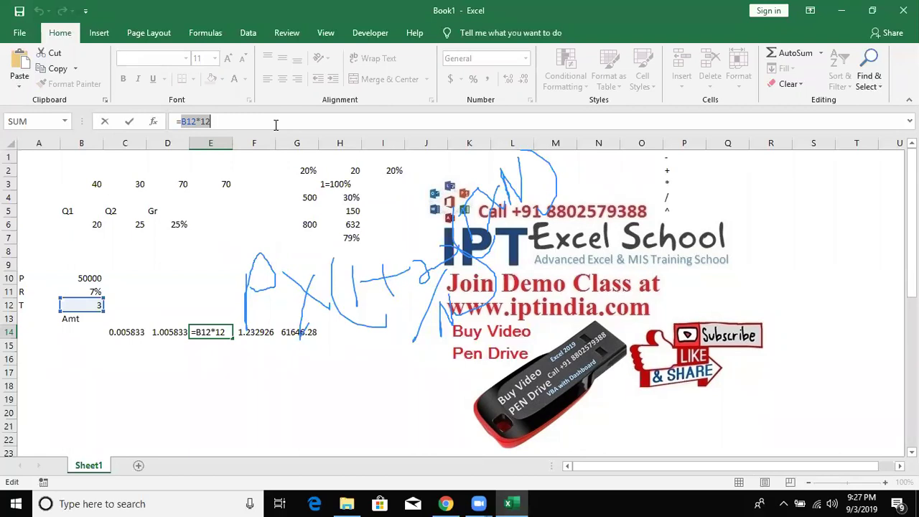
key(Escape)
key(Right)
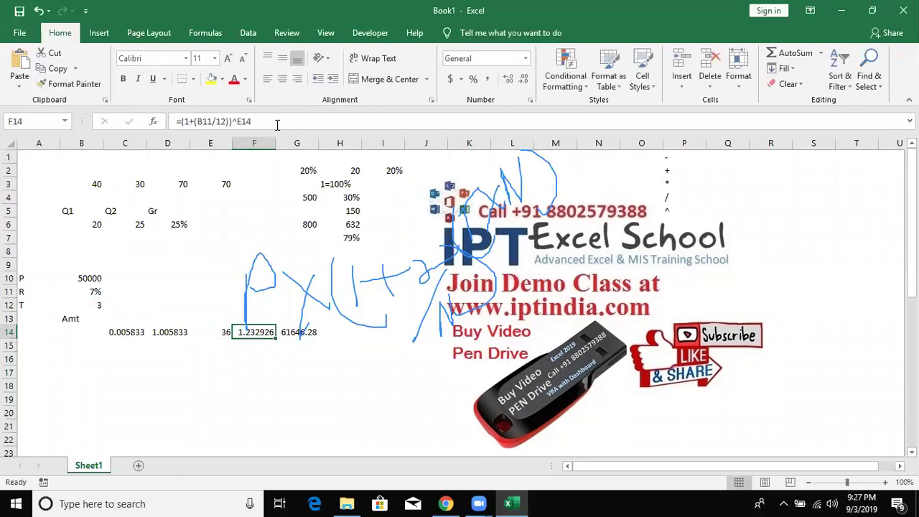
double_click(259, 122)
text(())
key(Left)
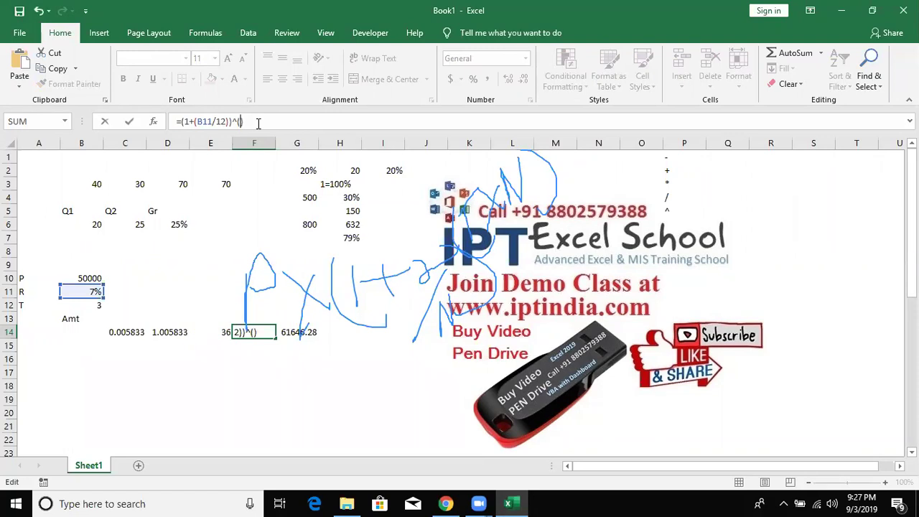
text(B12*12)
key(Return)
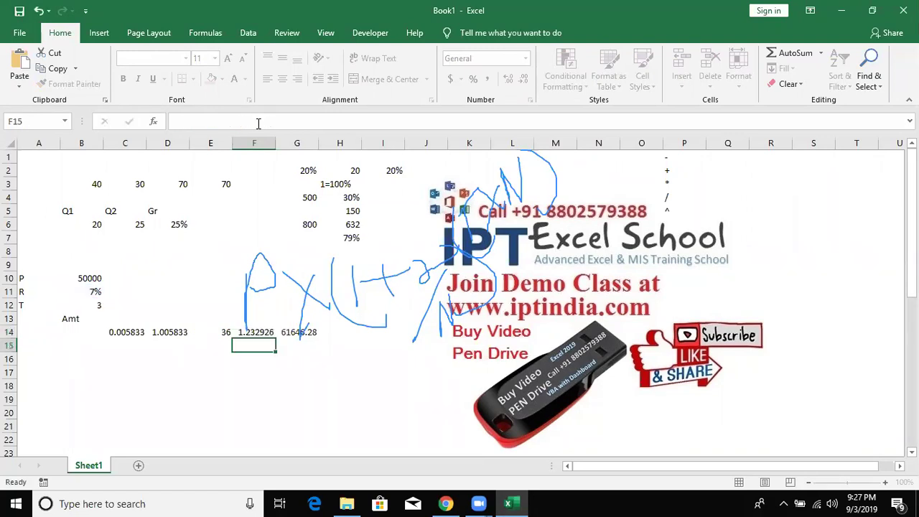
Start retyping the amount formula =B10*F14 in G14
key(Up)
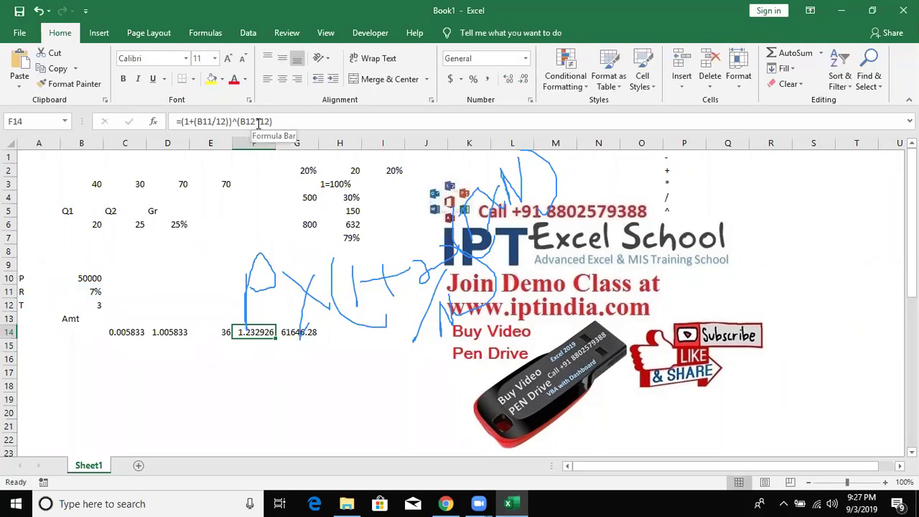
key(Right)
text(=B10*F14)
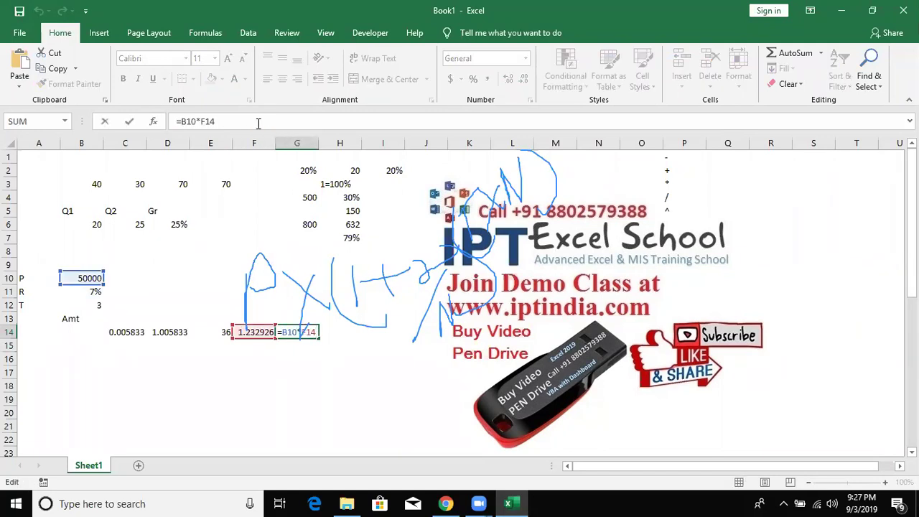
Copy the growth-factor expression (1+(B11/12))^(B12*12) from F14's formula
key(Return)
key(Up)
key(Left)
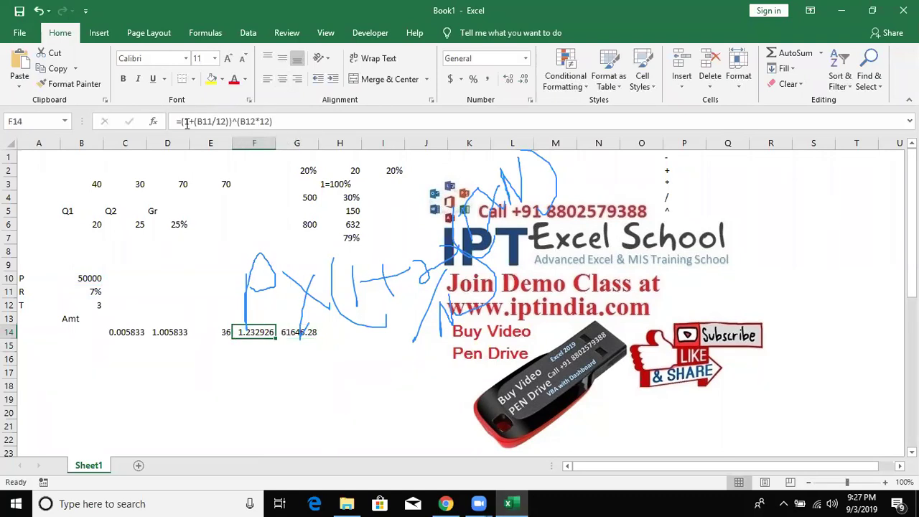
drag(180, 121, 343, 129)
key(ctrl+c)
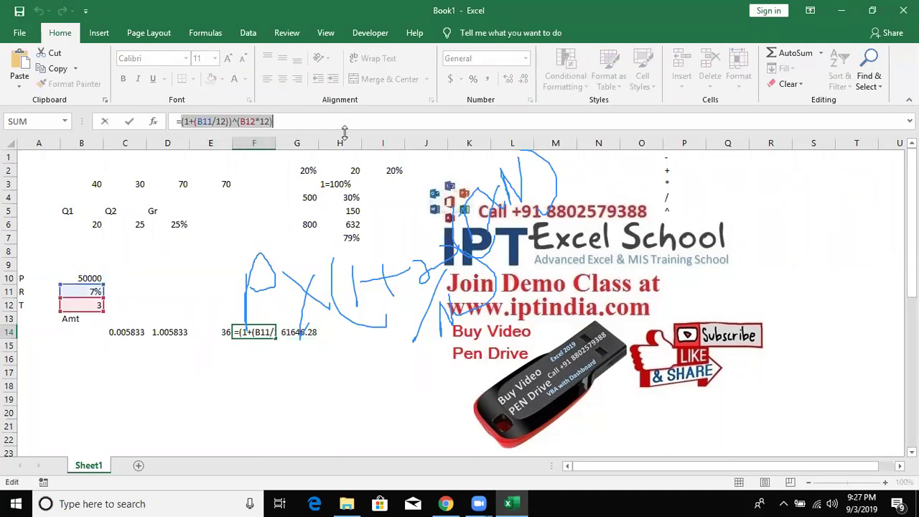
key(Escape)
Replace F14 in G14's formula with that expression, giving =B10*((1+(B11/12))^(B12*12))
key(Right)
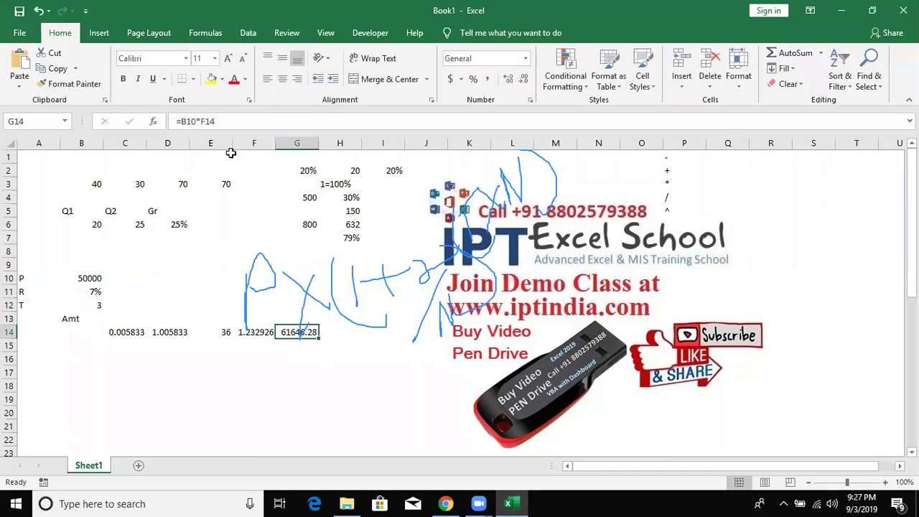
double_click(203, 122)
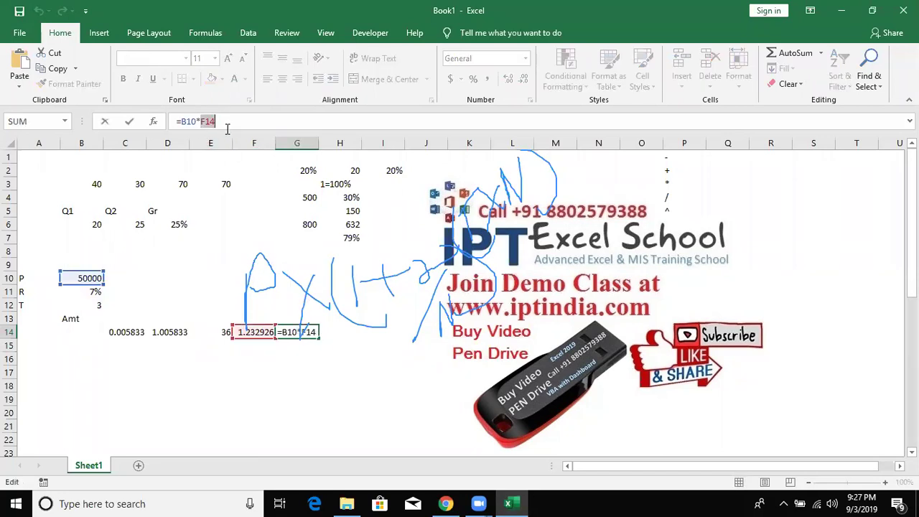
key(BackSpace)
key(ctrl+v)
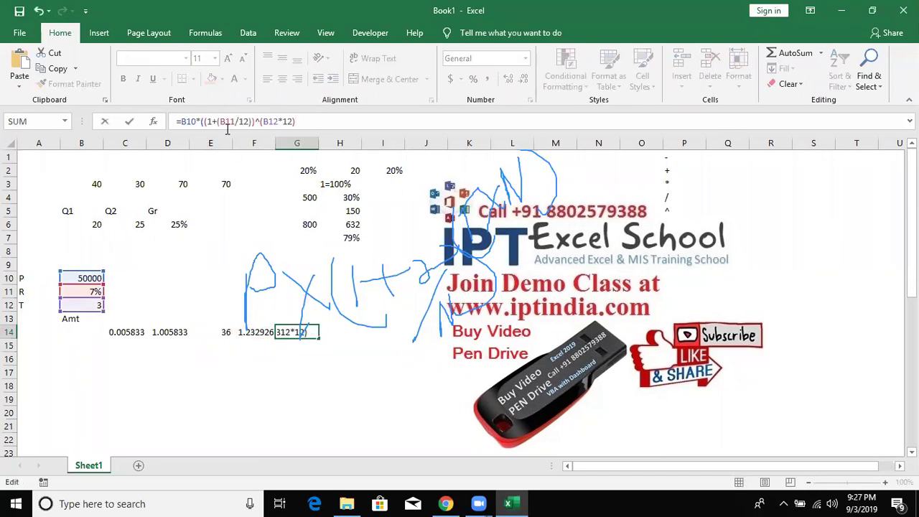
key(Return)
key(Up)
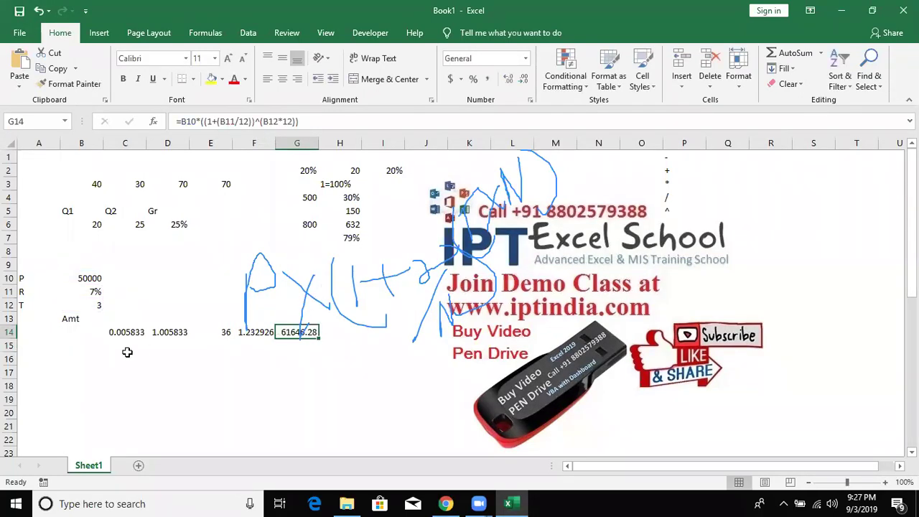
Move the combined amount formula from G14 into C13 beside the Amt label
click(93, 323)
click(119, 322)
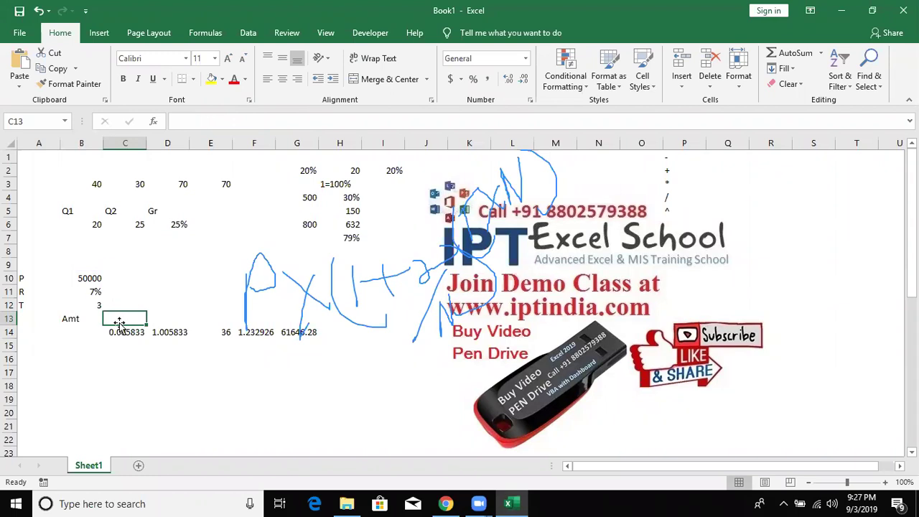
click(283, 330)
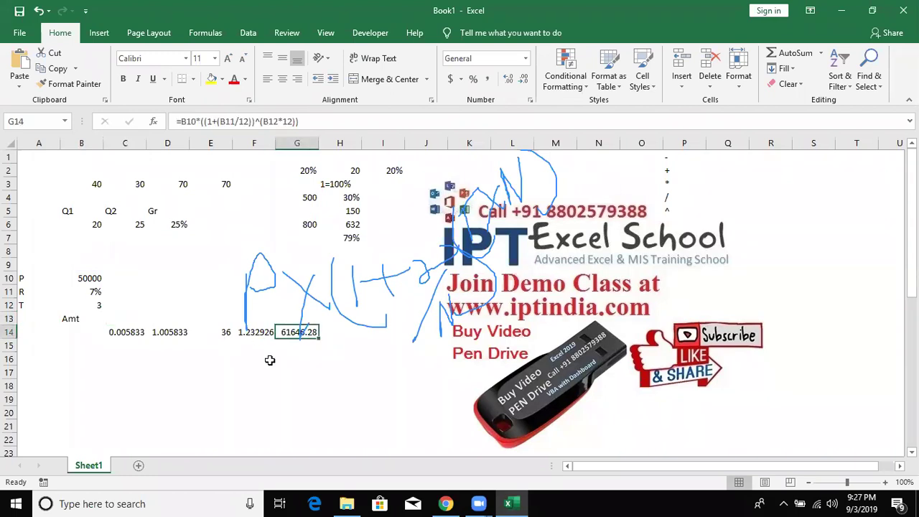
key(ctrl+c)
click(127, 318)
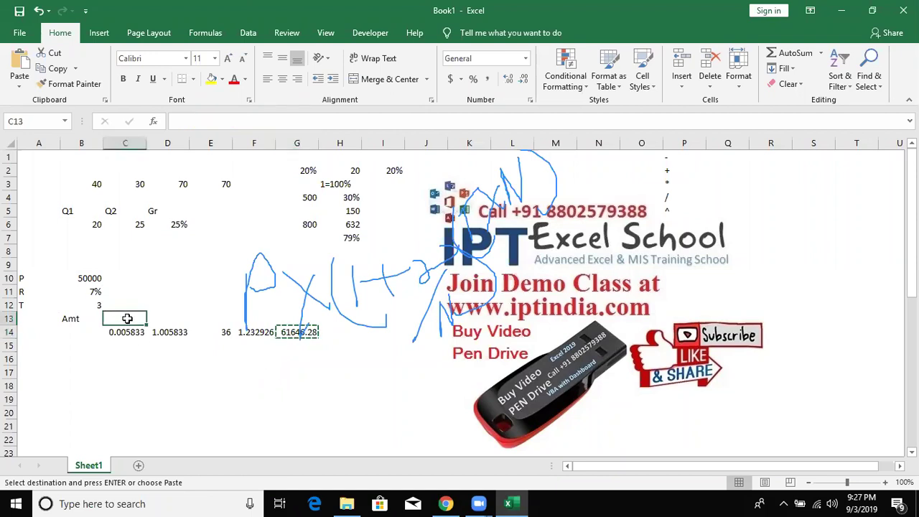
key(ctrl+v)
click(124, 368)
Clear the helper calculations in C14:F14
click(106, 328)
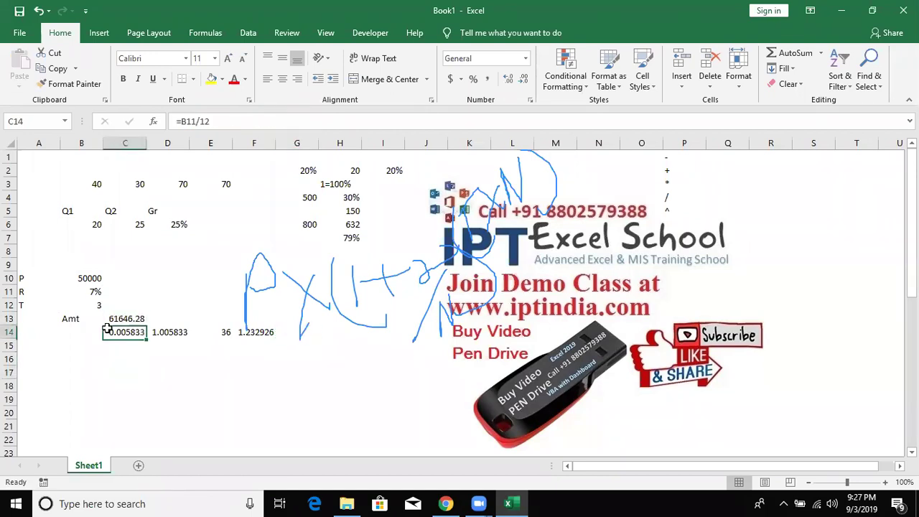
drag(106, 329, 263, 331)
key(Delete)
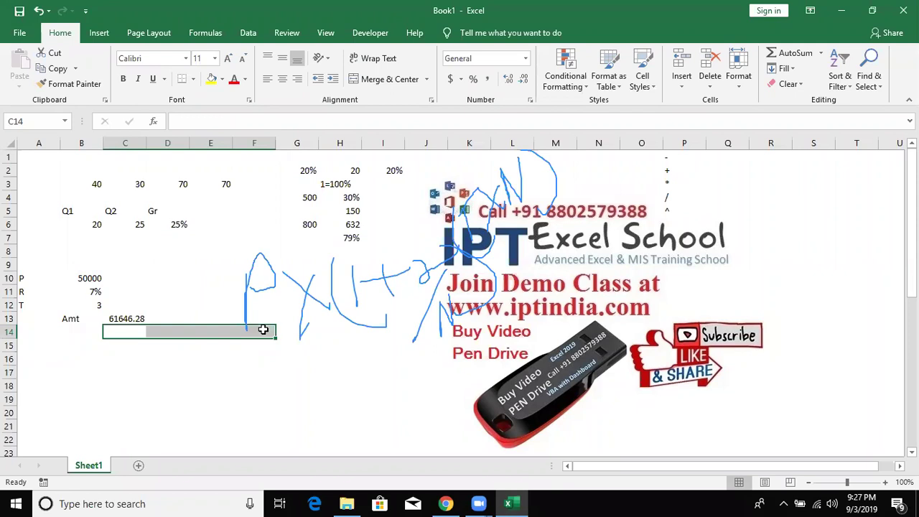
Change the principal in B10 to 75000, so the amount in C13 becomes 92469.42
key(Left)
key(Left)
key(Up)
key(Up)
key(Up)
key(Up)
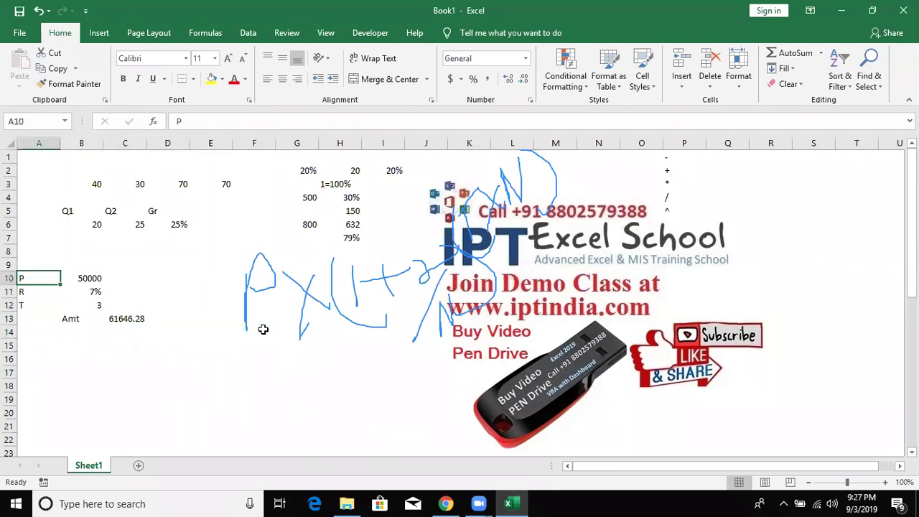
key(Right)
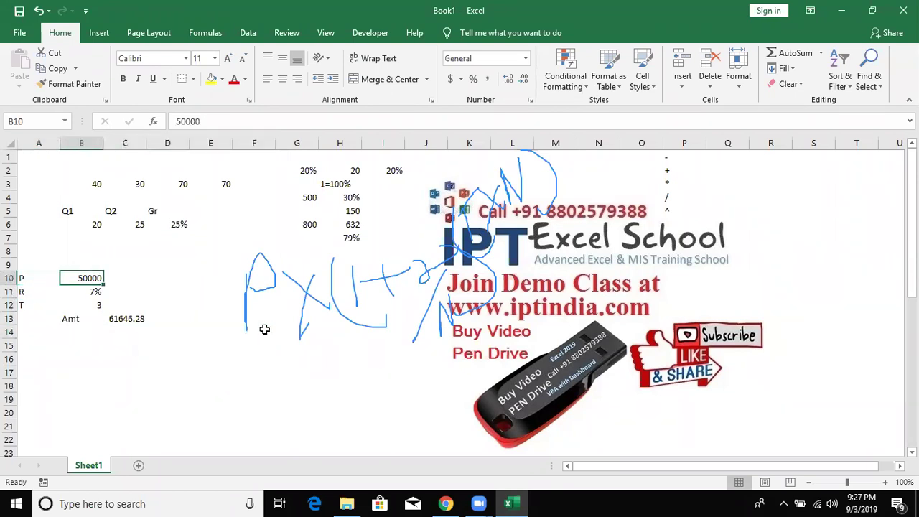
text(75000)
key(Return)
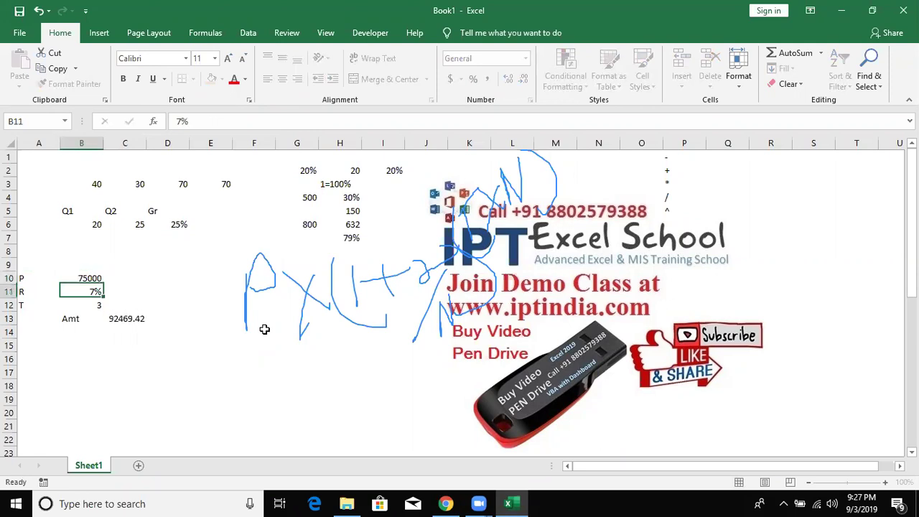
key(Down)
key(Down)
key(Right)
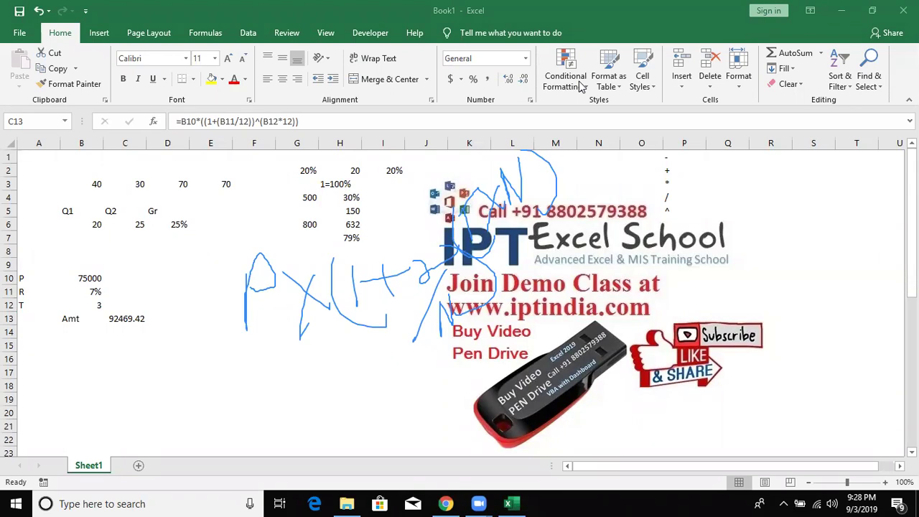
key(e)
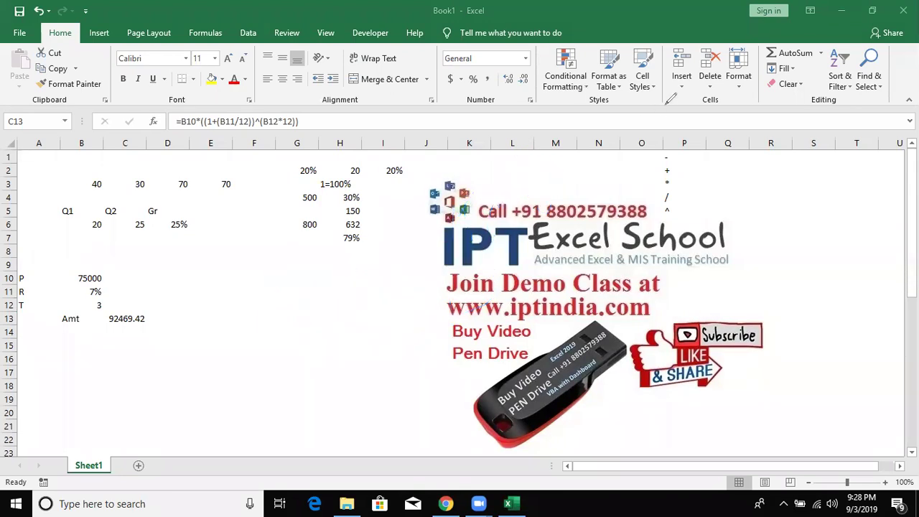
click(75, 348)
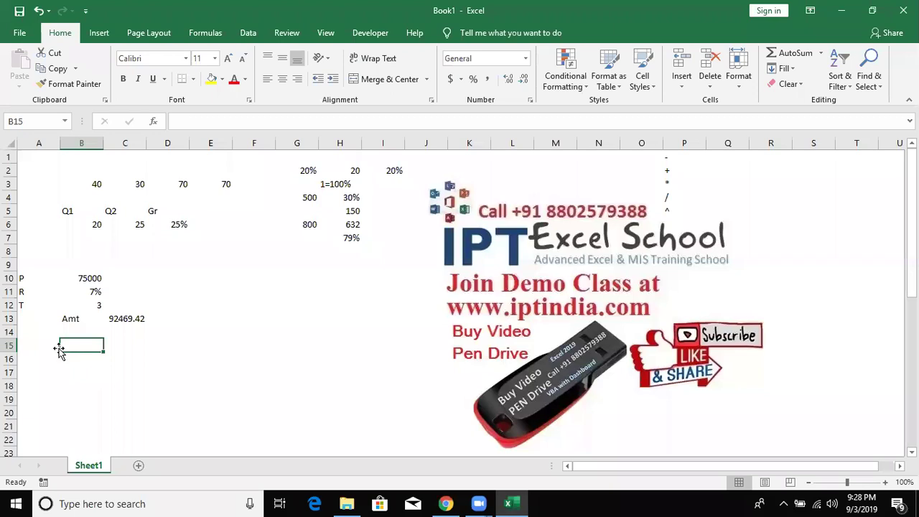
Enter the label Cost in A15 with value 50 in B15, and the label MRP in A16
scroll(58, 349, down, 1)
click(31, 303)
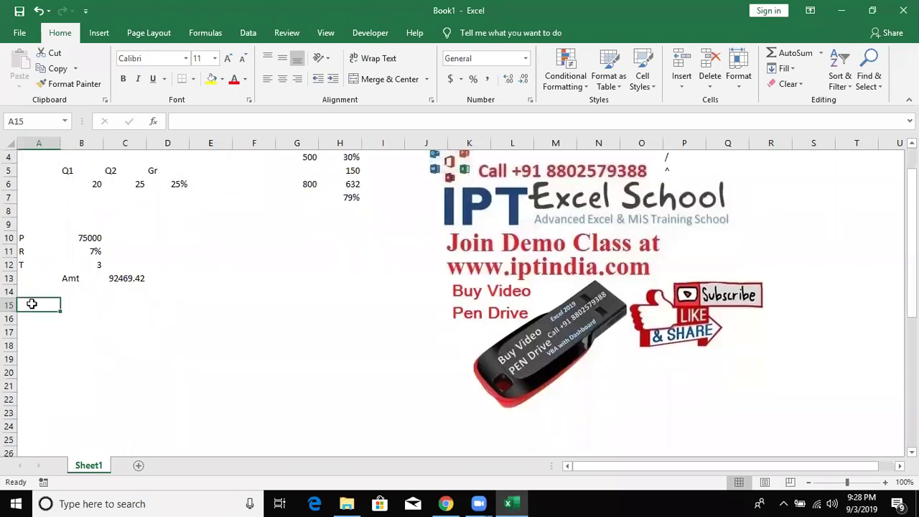
text(Cost)
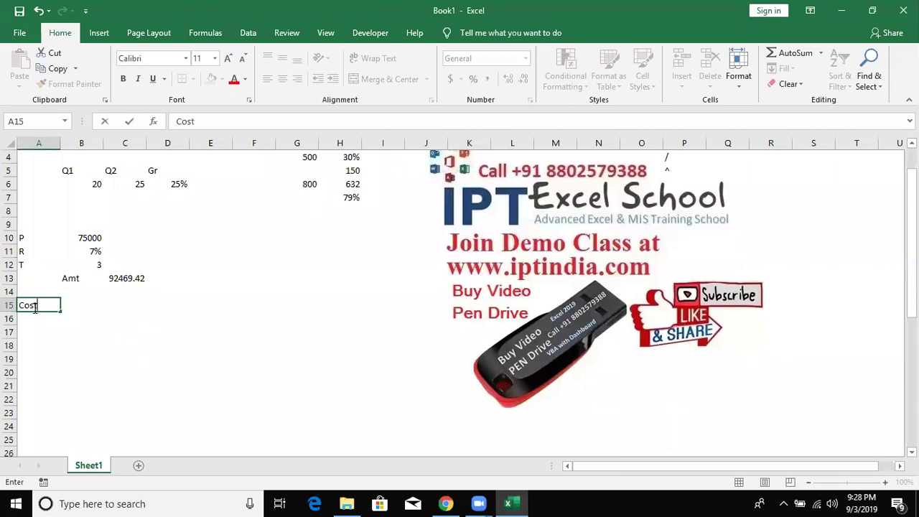
key(Tab)
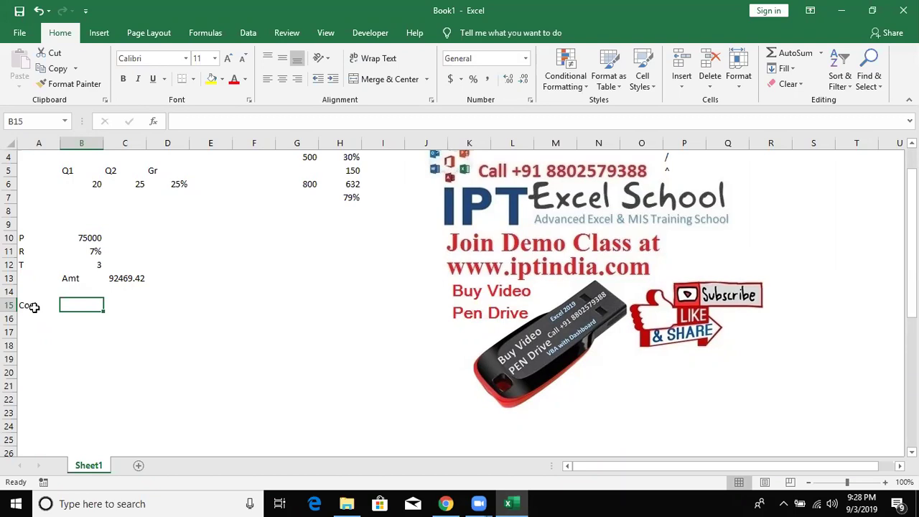
text(50)
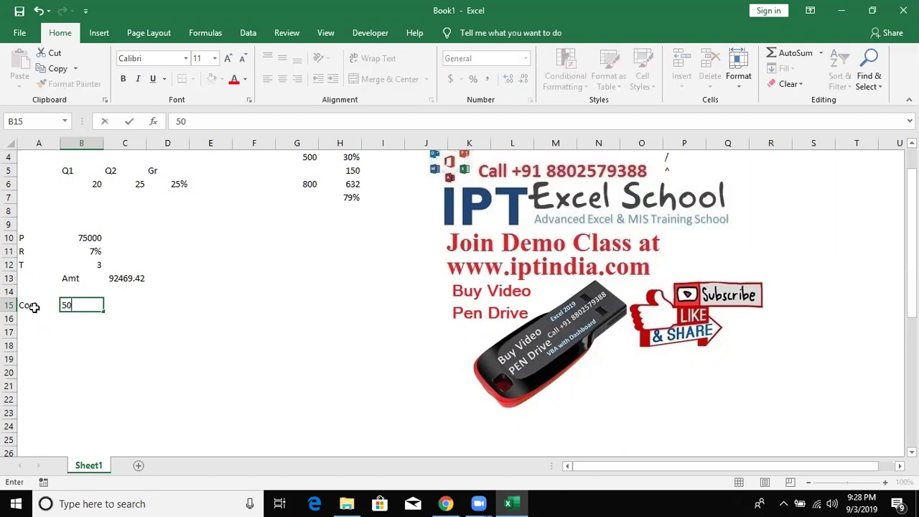
key(Tab)
key(Down)
key(Left)
key(Left)
text(MRP)
key(Return)
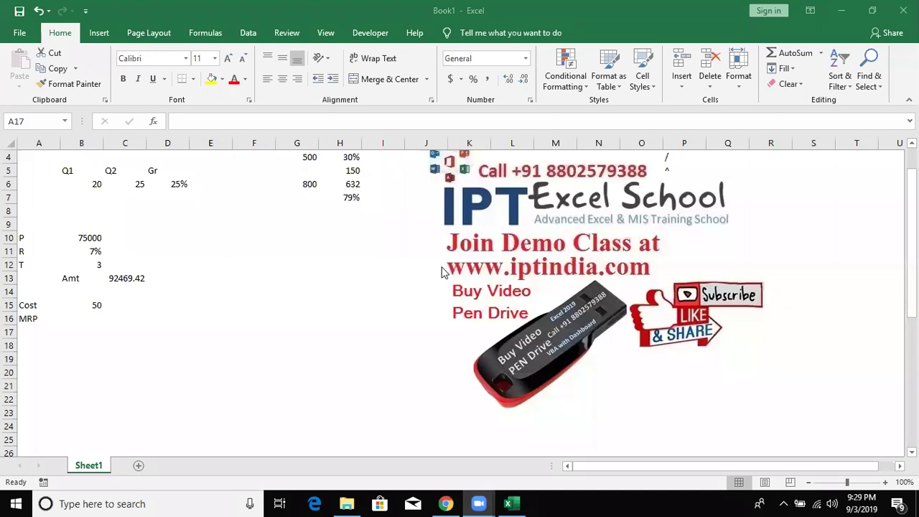
Enter the 5% markup =B15*5% in C17, giving 2.5
click(178, 329)
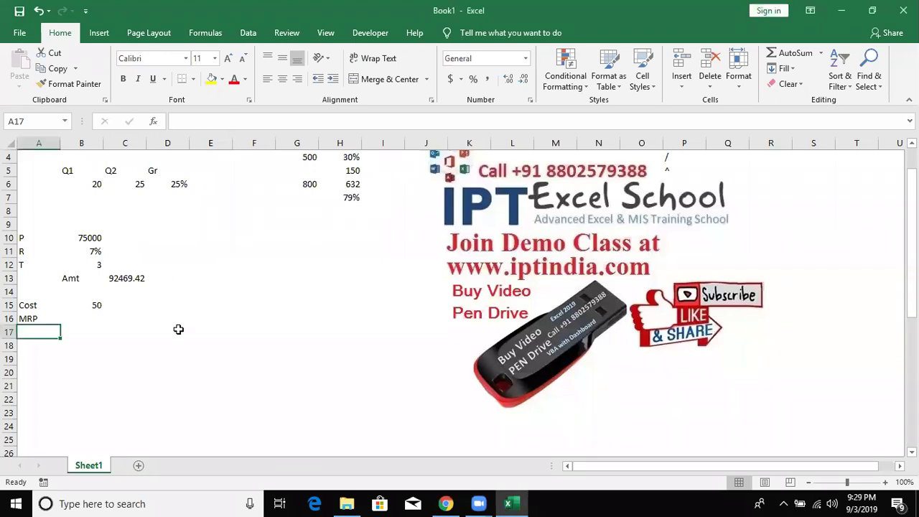
click(98, 317)
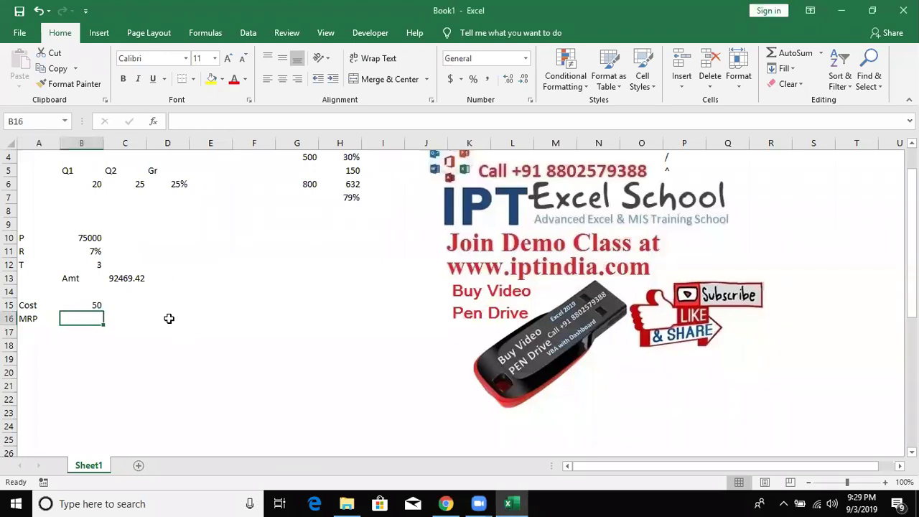
text(=)
key(Escape)
key(Down)
key(Right)
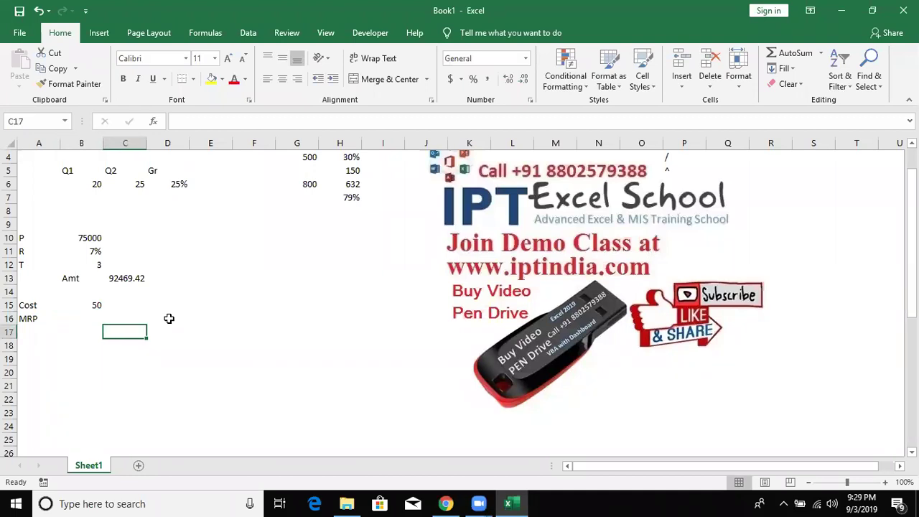
text(=)
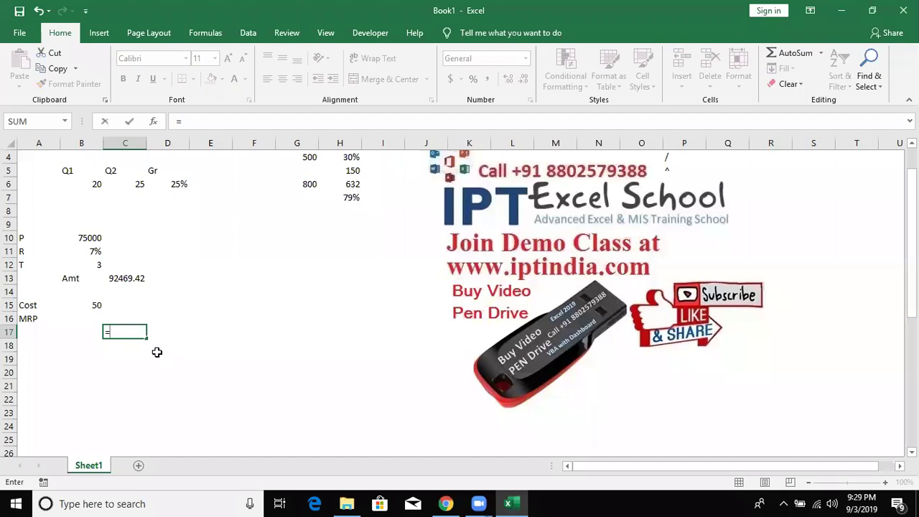
click(97, 308)
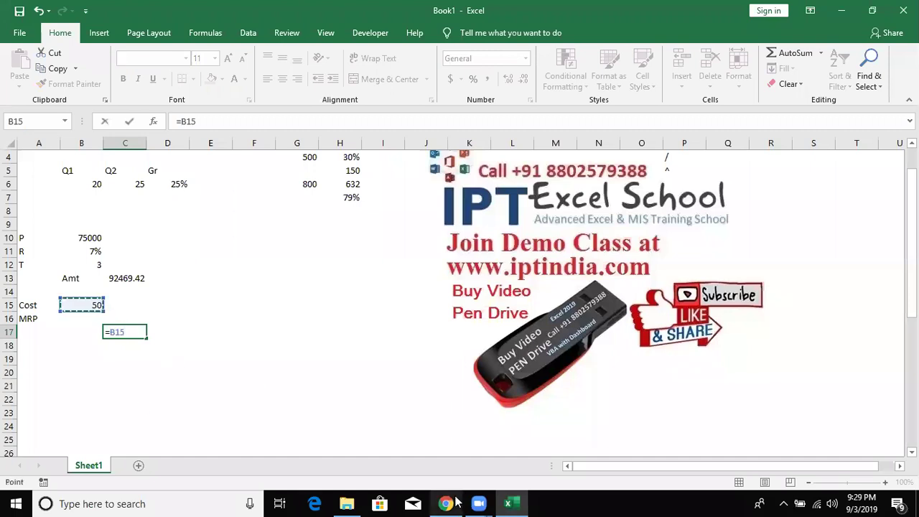
mouse_move(430, 502)
text(*5)
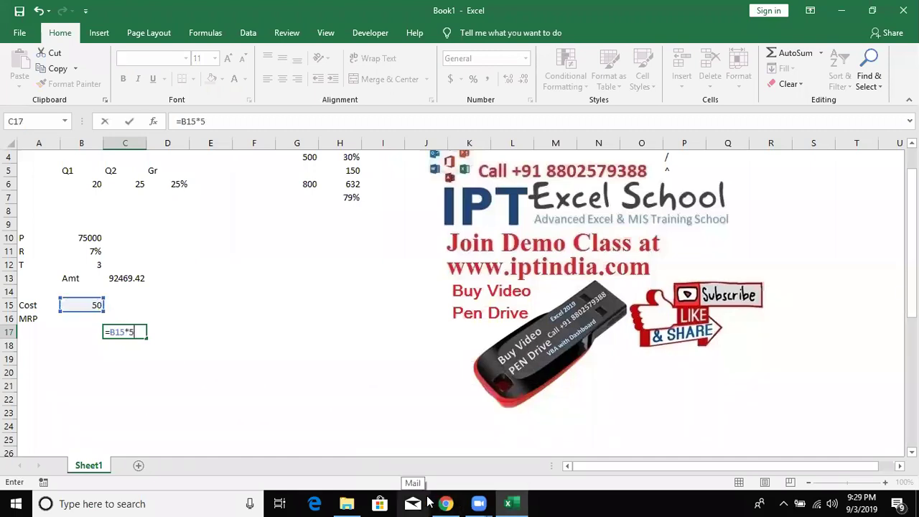
text(%)
key(Return)
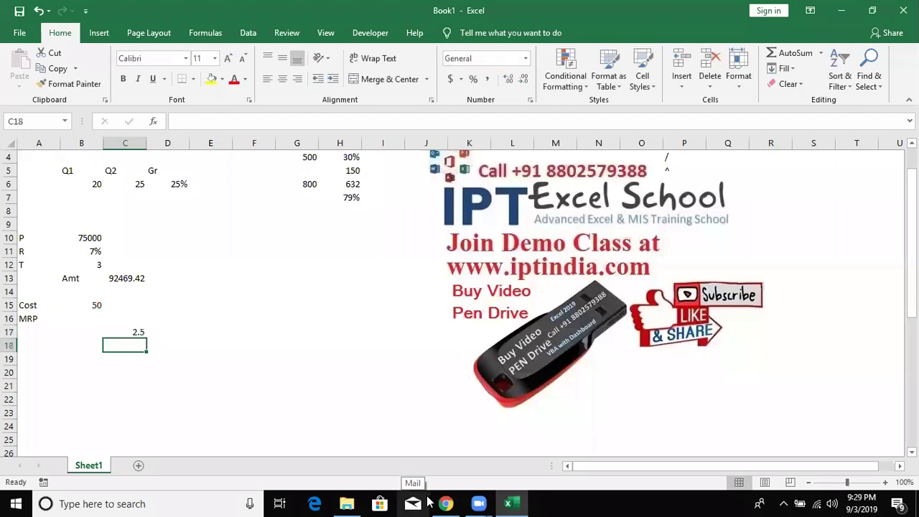
Add the cost and markup in C18 with =B15+C17, giving 52.5
text(=)
key(Up)
key(Up)
key(Up)
key(Left)
text(+)
key(Up)
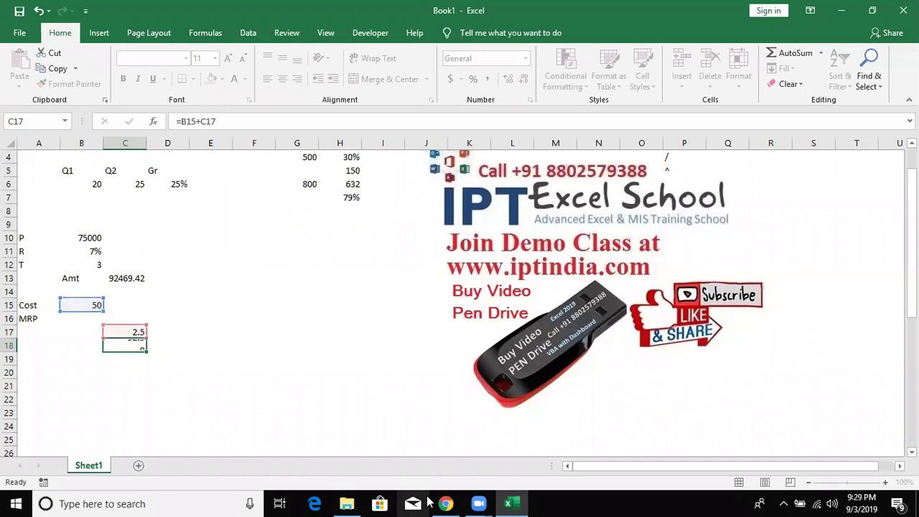
key(ctrl+Return)
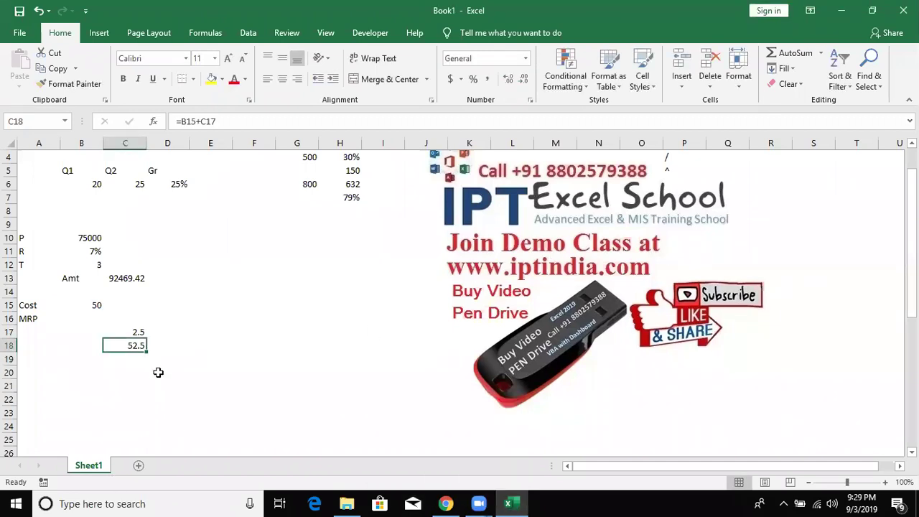
Enter the 10% markup on C18 in D17, giving 5.25
key(Up)
key(Right)
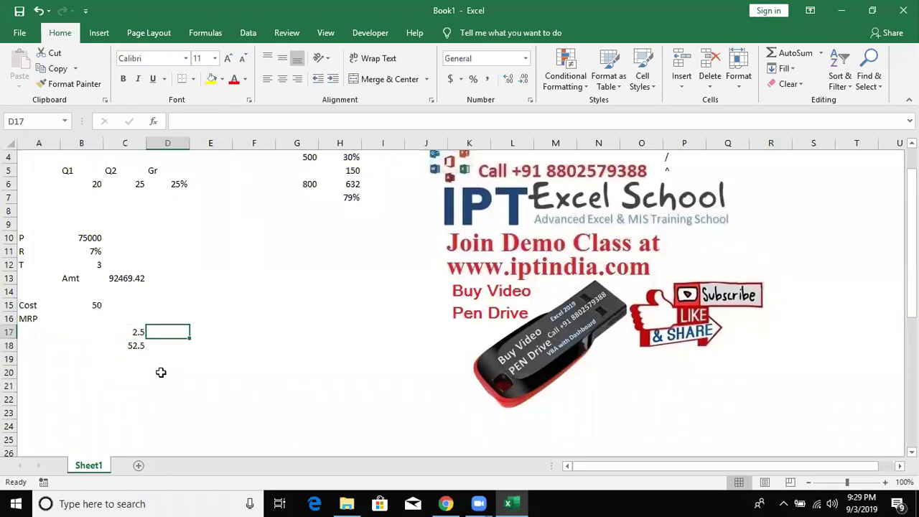
text(=)
key(Down)
key(Left)
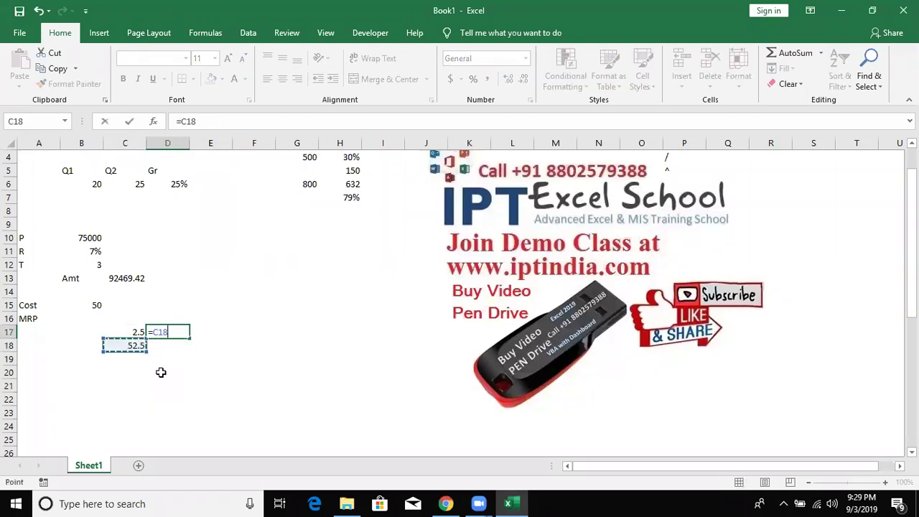
text(*10)
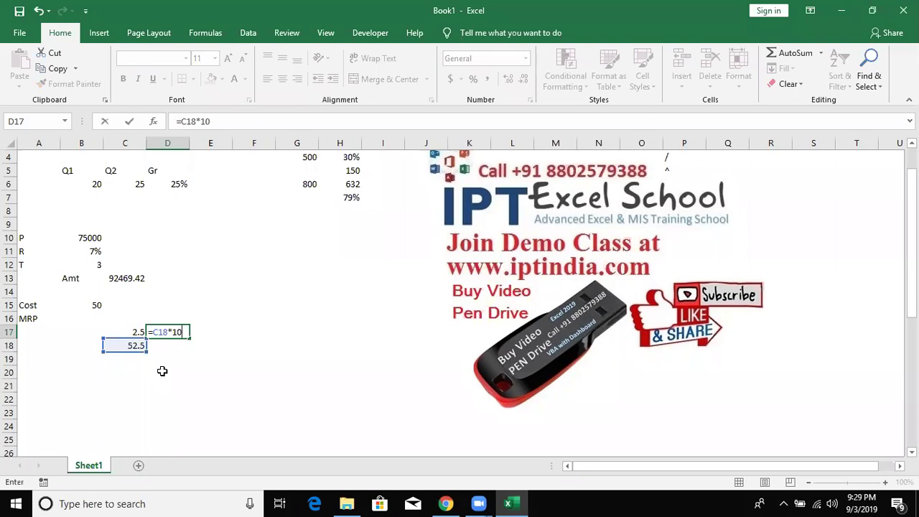
key(Return)
Subtotal D18 as =C18+D17, giving 57.75
text(=)
key(Left)
text(+)
key(Up)
key(Return)
key(Up)
key(Up)
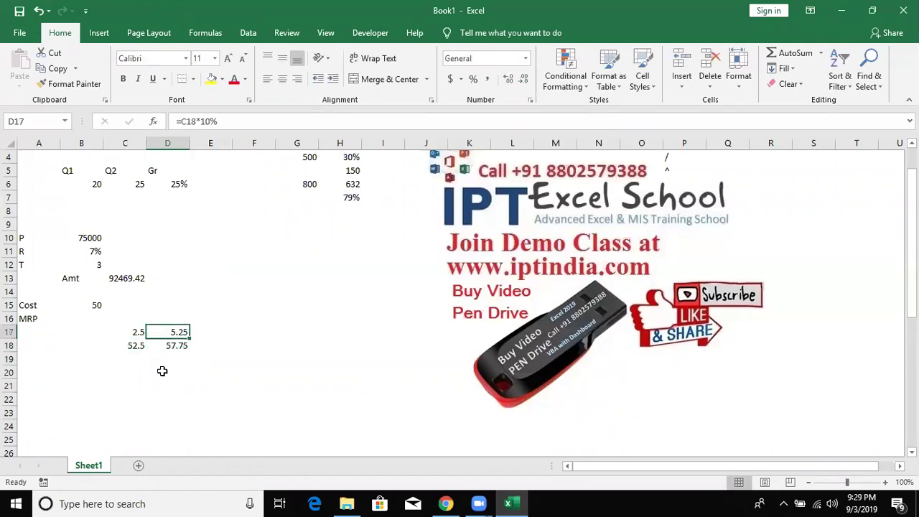
key(Right)
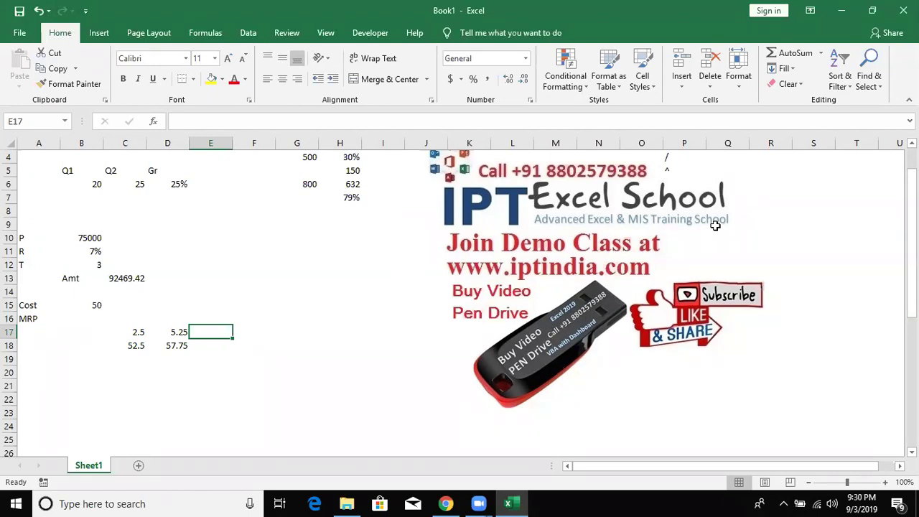
Enter the 15% markup on D18 in E17, giving 8.6625
text(=)
key(Down)
key(Left)
text(11)
key(BackSpace)
key(BackSpace)
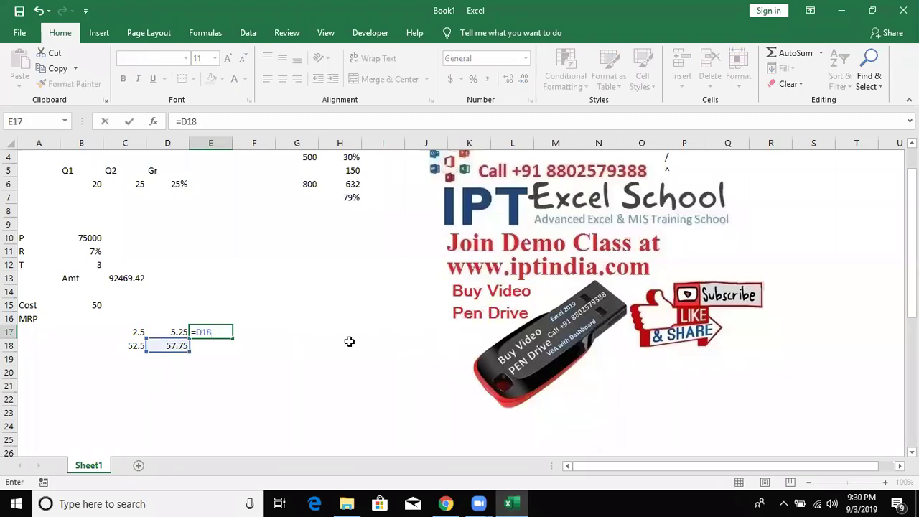
text(*15%)
key(Return)
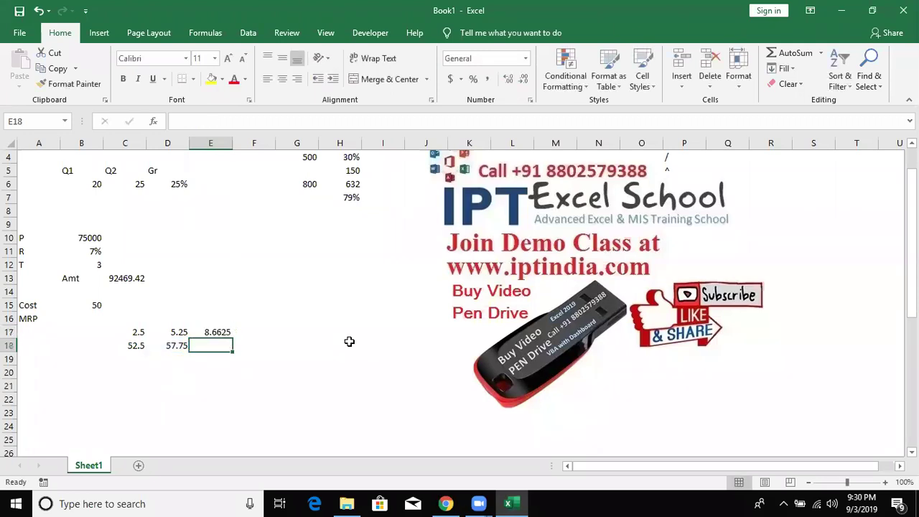
Subtotal E18 as =D18+E17, giving 66.4125
text(=)
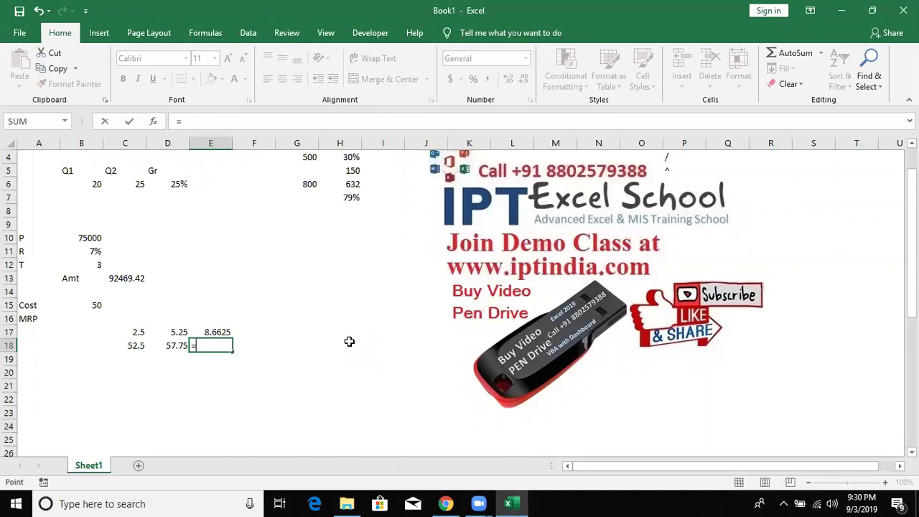
key(Left)
text(+)
key(Up)
key(Return)
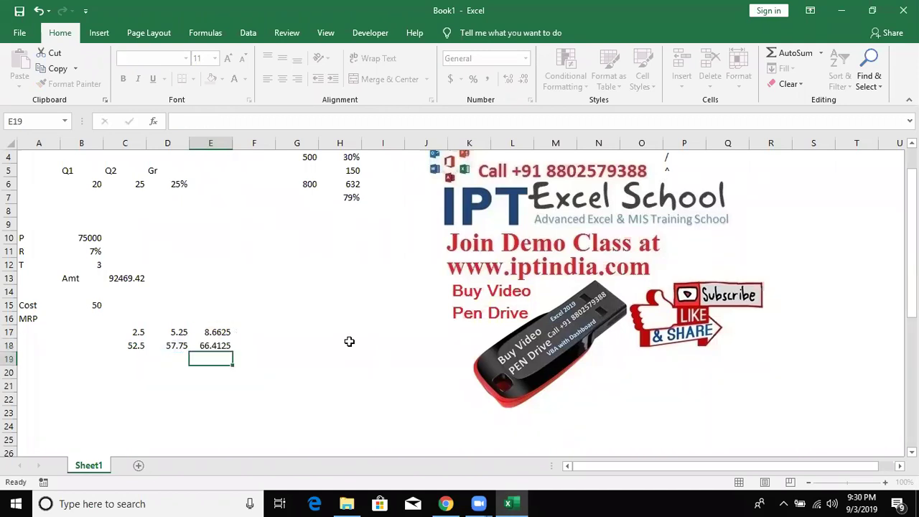
Enter the 20% markup =E18*20% in F17, giving 13.2825
key(Up)
key(Right)
key(Up)
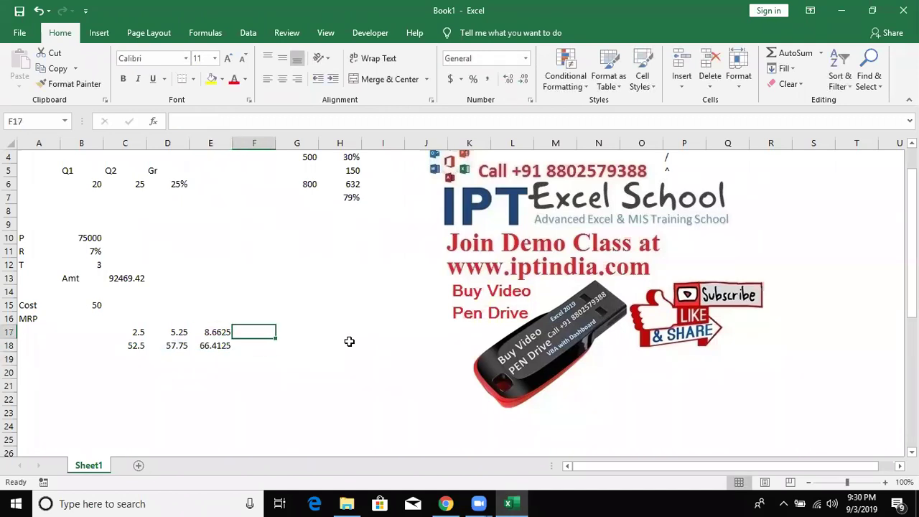
text(=)
key(Left)
key(Down)
text(*20%)
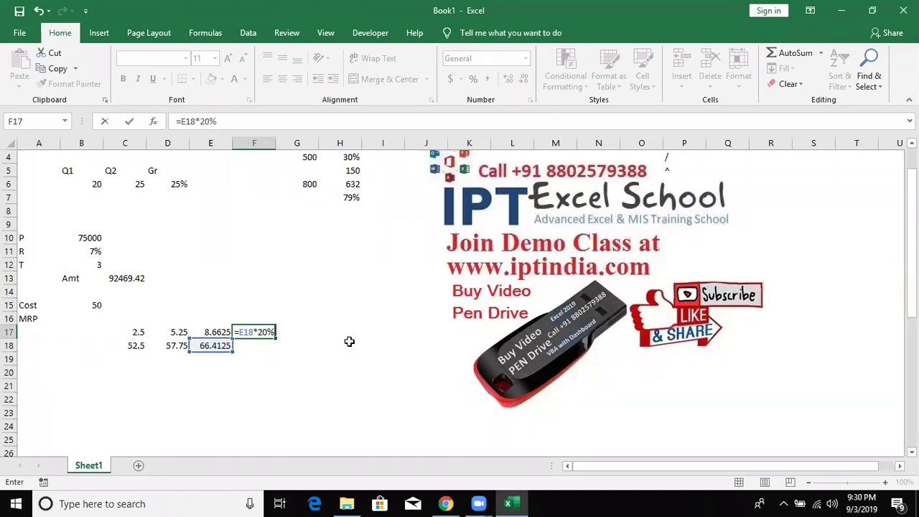
key(Return)
Subtotal F18 as =E18+F17 for a final total of 79.695
text(=)
key(Left)
text(+)
key(Up)
key(ctrl+Return)
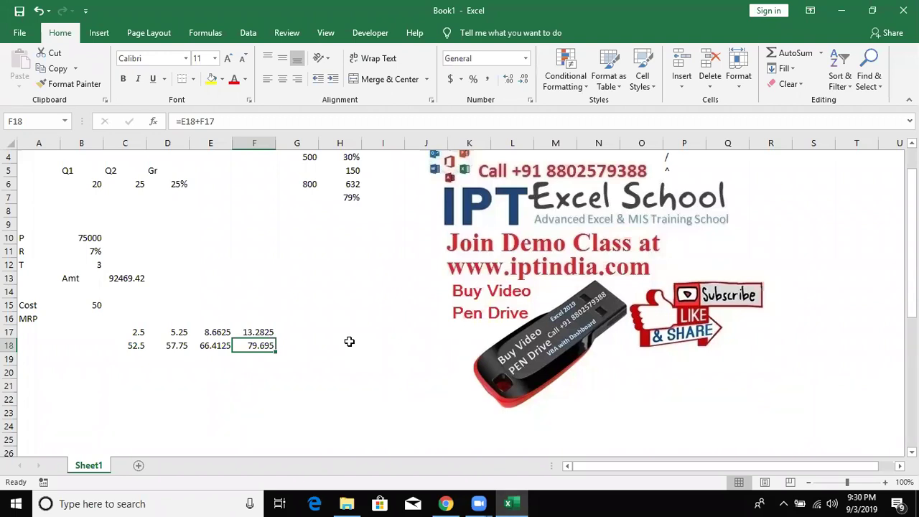
key(Up)
key(Up)
key(Left)
key(Left)
key(Left)
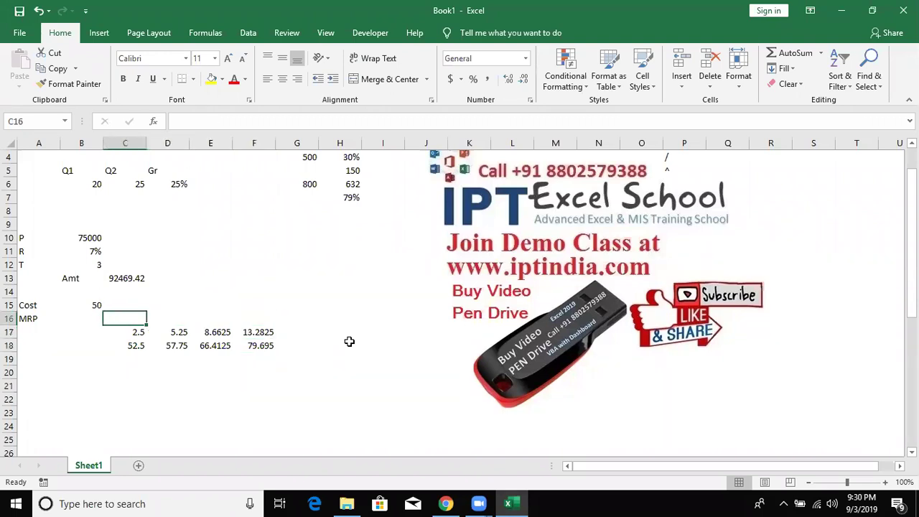
Review the markup formulas and copy the B15*5% expression from C17
key(Down)
key(Up)
key(Up)
key(Up)
key(Up)
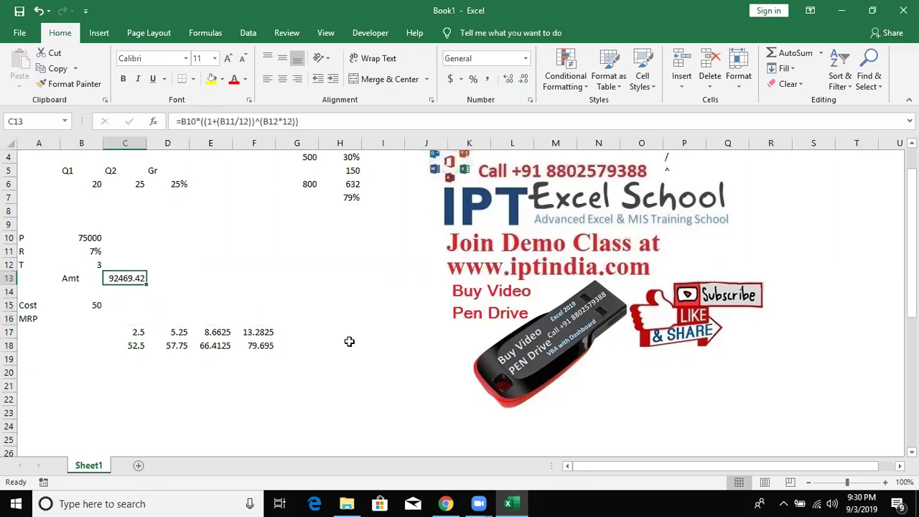
key(Down)
key(Down)
key(Down)
key(Down)
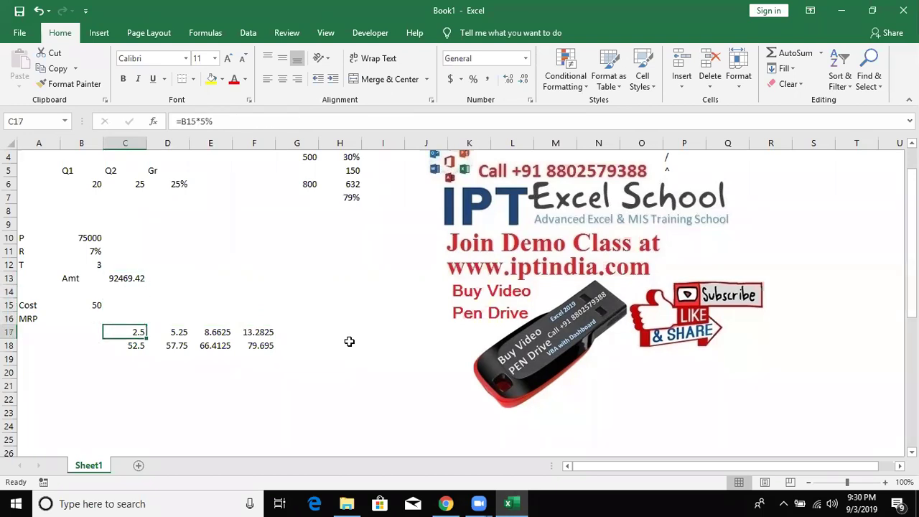
click(180, 121)
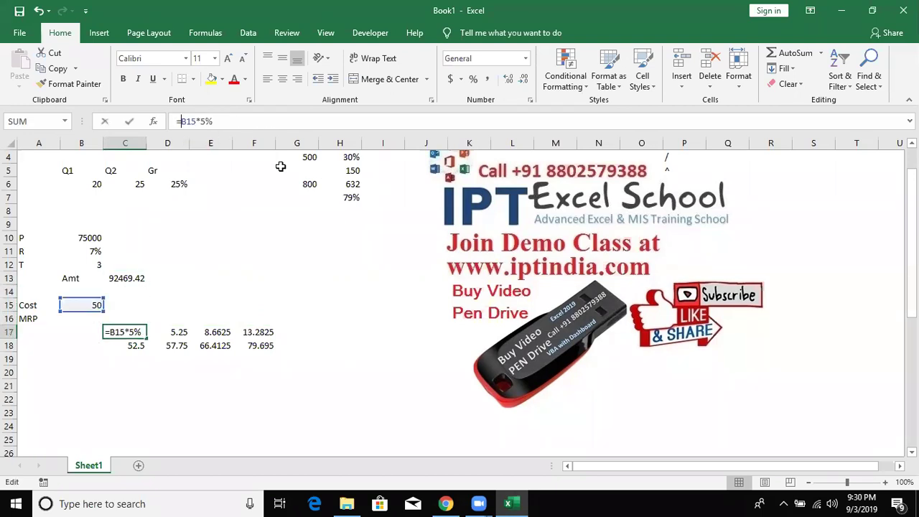
key(shift+End)
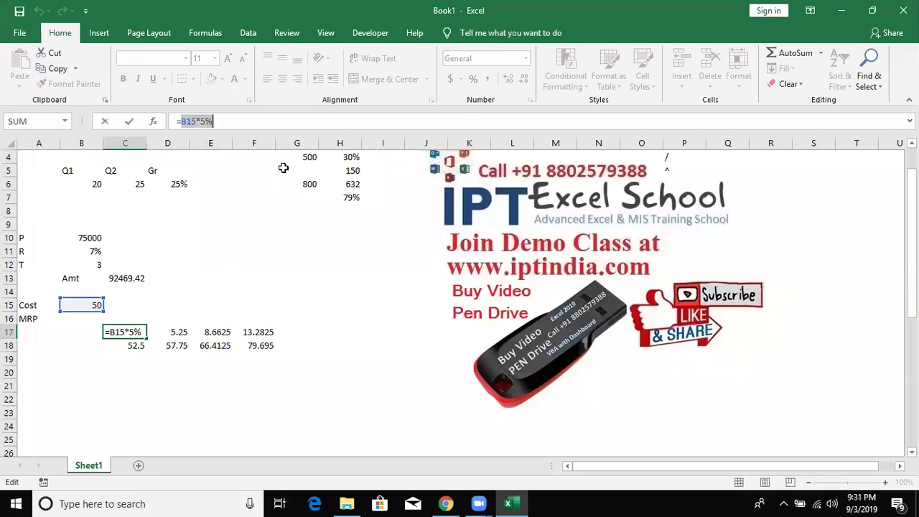
key(ctrl+c)
key(Escape)
Make C18 compute from Cost by replacing its C17 reference with (B15*5%)
key(Down)
click(179, 121)
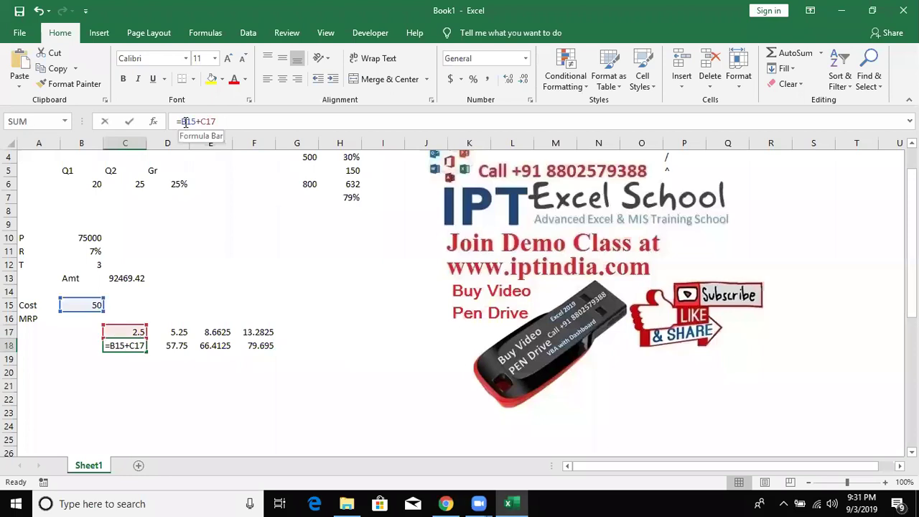
drag(200, 122, 216, 121)
text(()
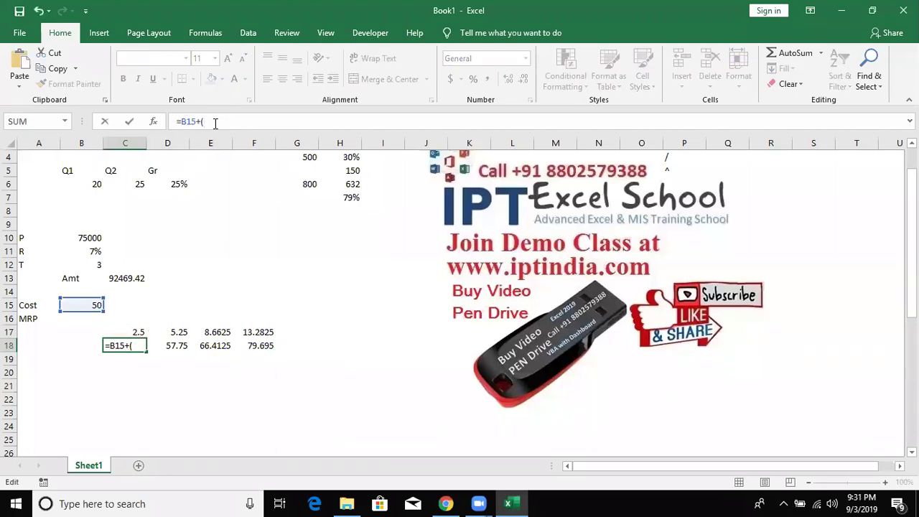
text(B15*5%))
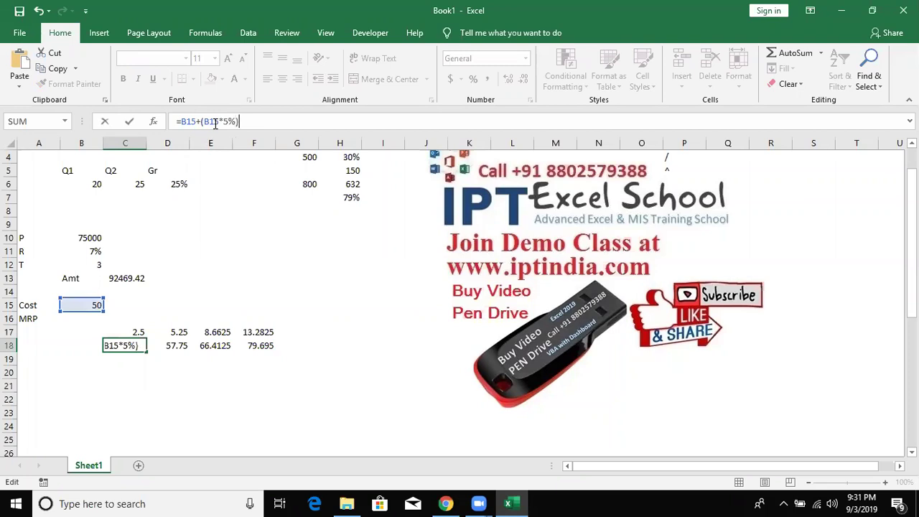
key(Return)
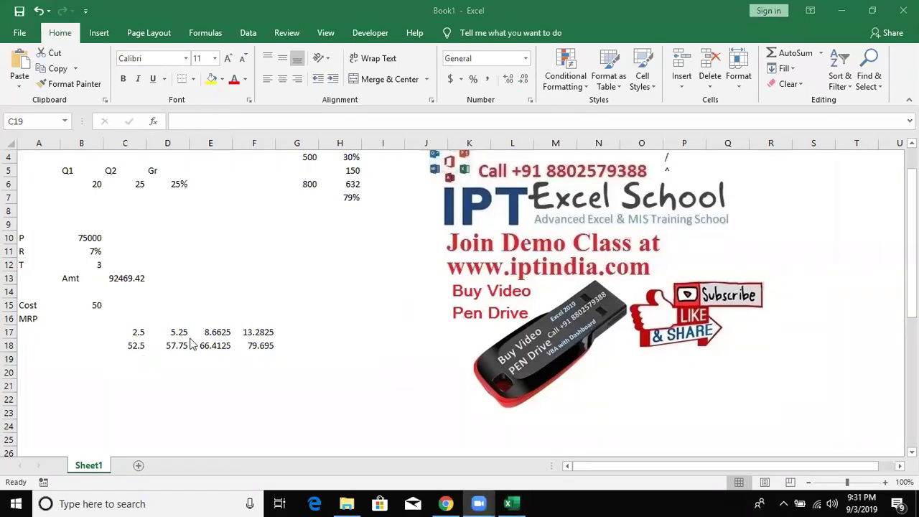
click(145, 345)
click(179, 121)
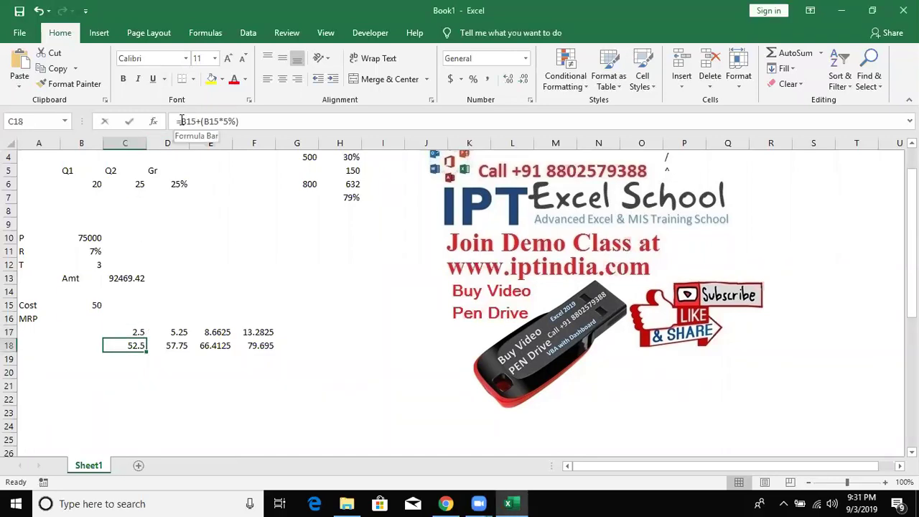
shift+click(263, 122)
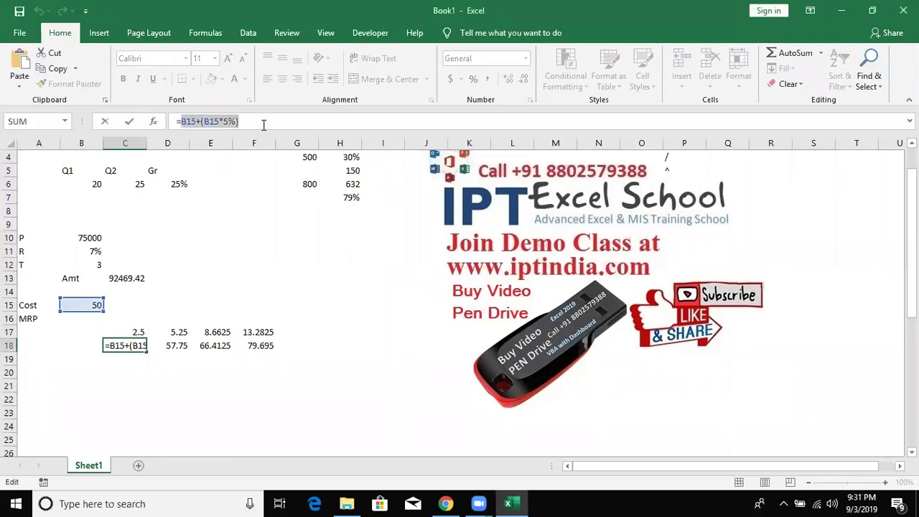
key(Escape)
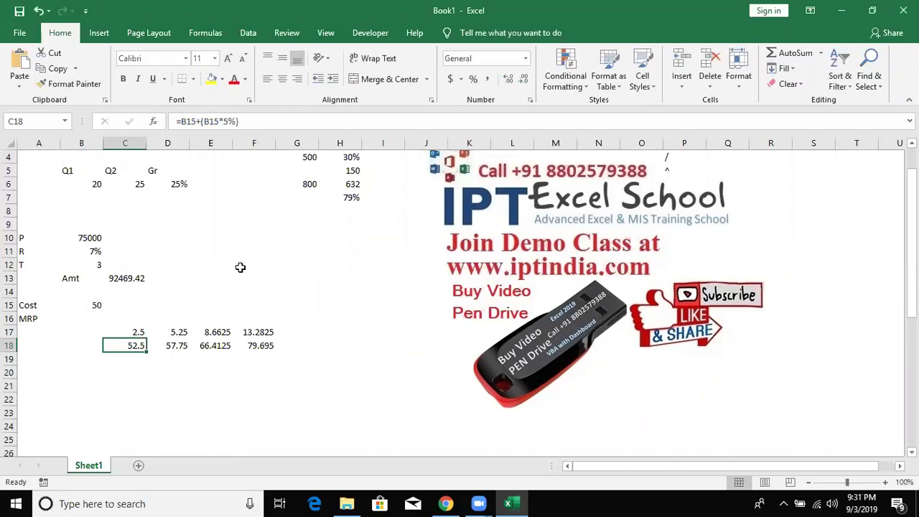
Rewrite D17 as =(B15+(B15*5%))*10%, replacing the C18 reference
click(181, 331)
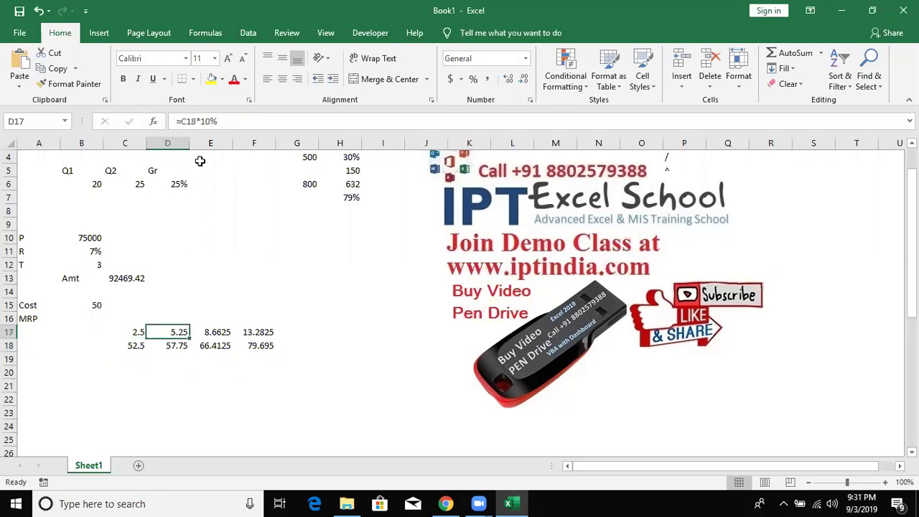
double_click(187, 122)
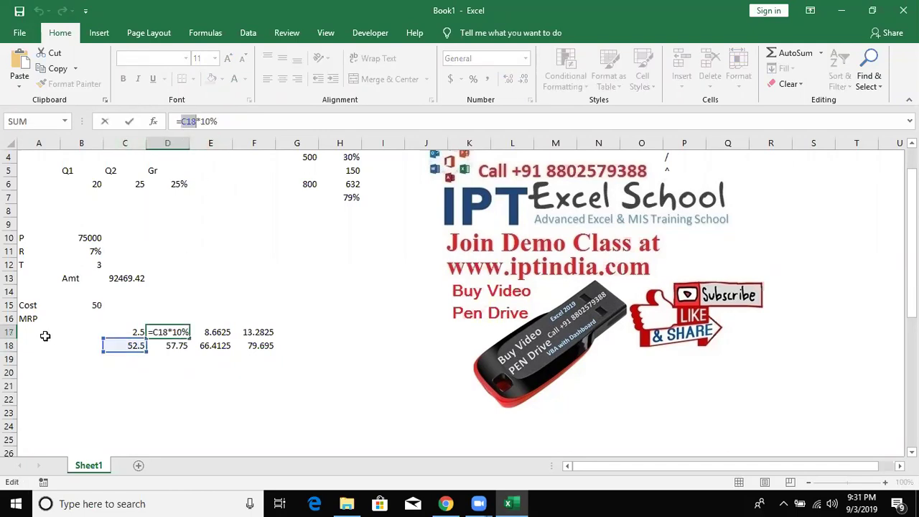
key(BackSpace)
text((*))
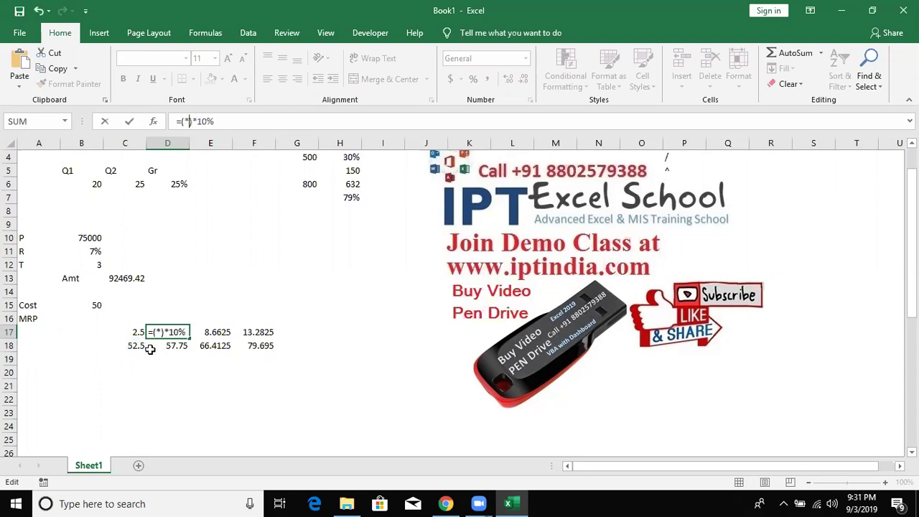
key(BackSpace)
text(B15+(B15*5%))
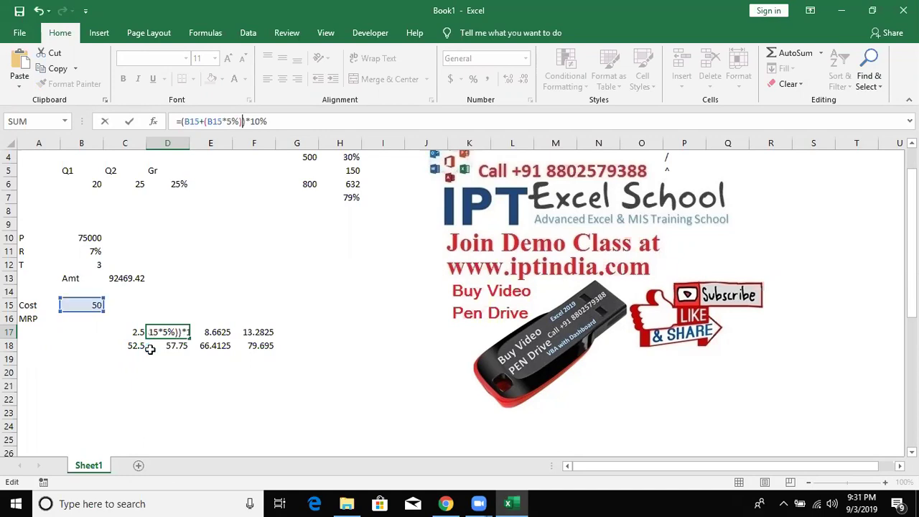
key(Return)
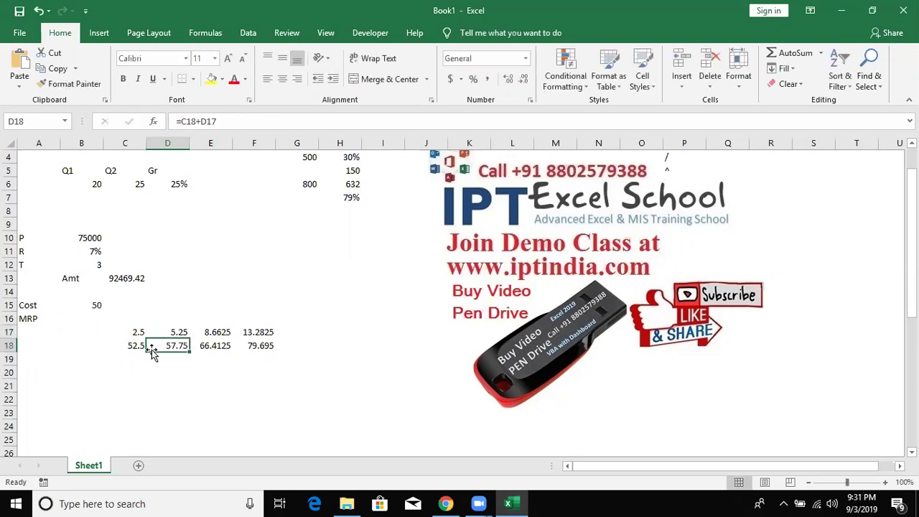
In D18, replace the C18 reference with (B15+(B15*5%))
click(183, 122)
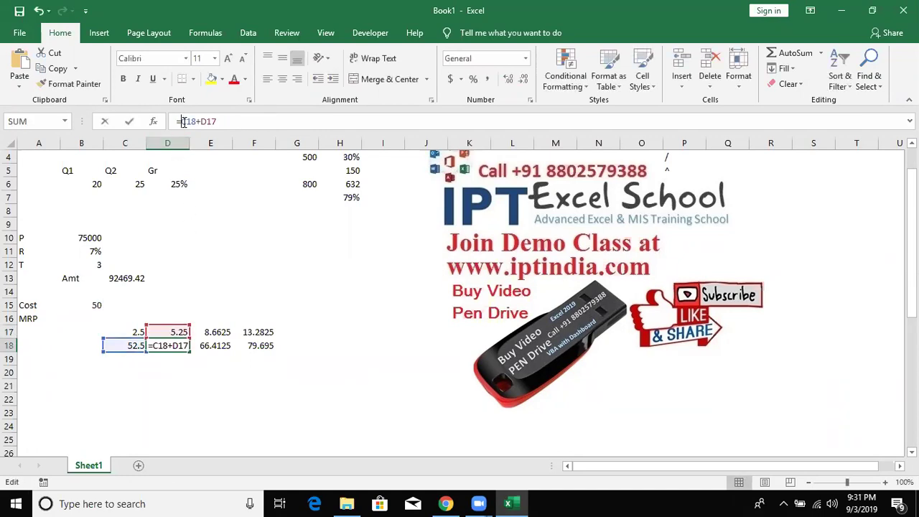
double_click(187, 122)
text(())
key(Left)
text(B15+(B15*5%))
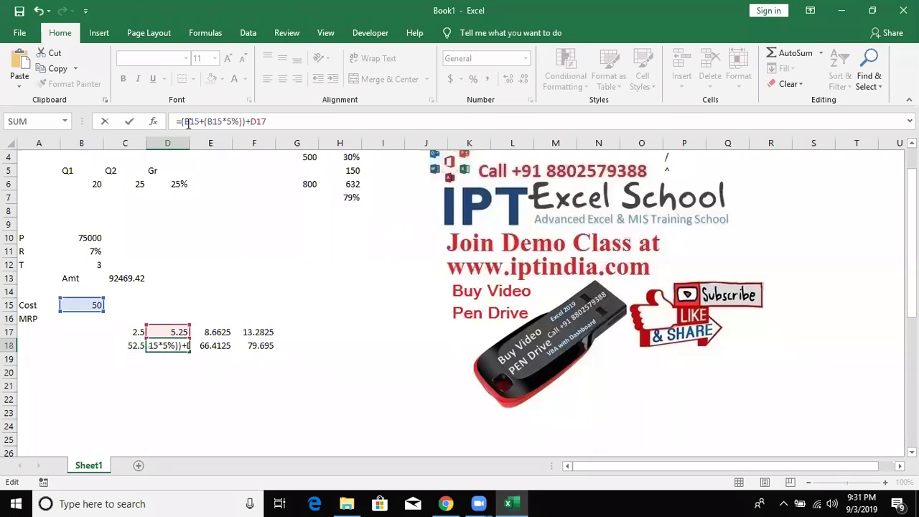
key(ctrl+Return)
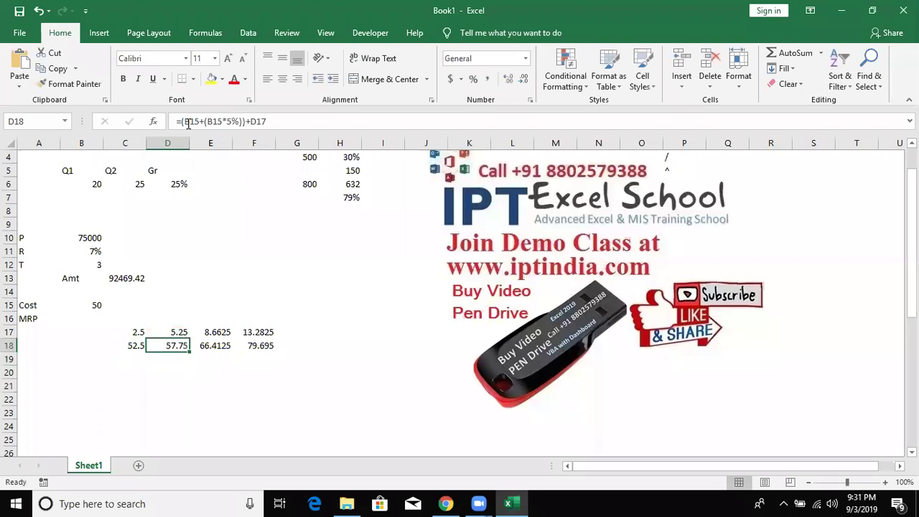
Copy D17's formula text for reuse in D18
key(Right)
key(Right)
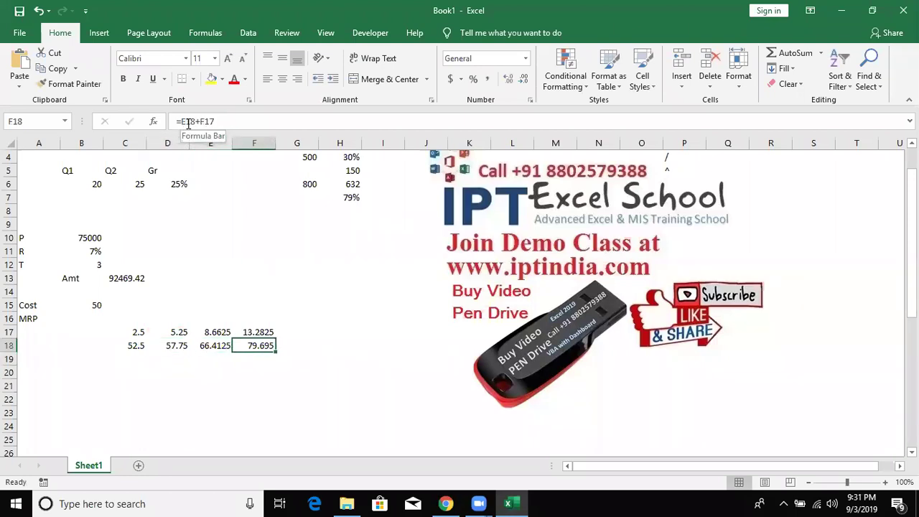
key(Left)
key(Left)
key(Up)
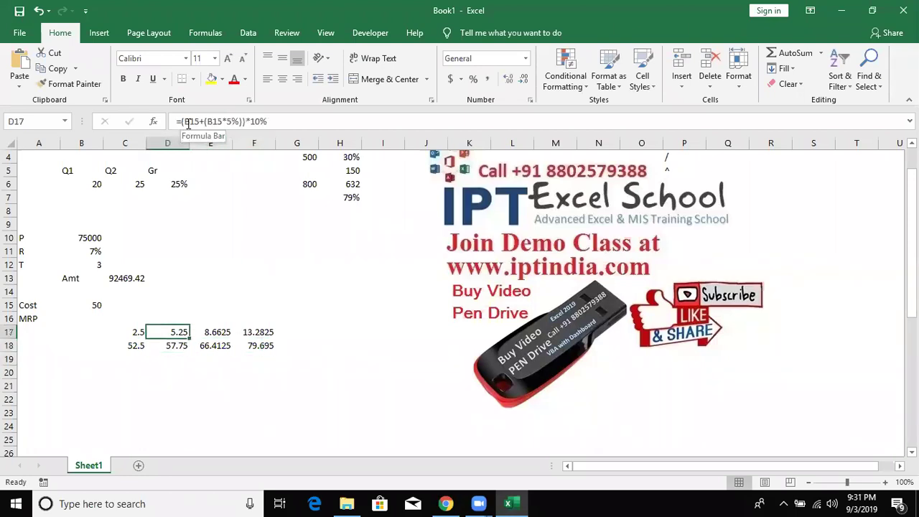
click(183, 122)
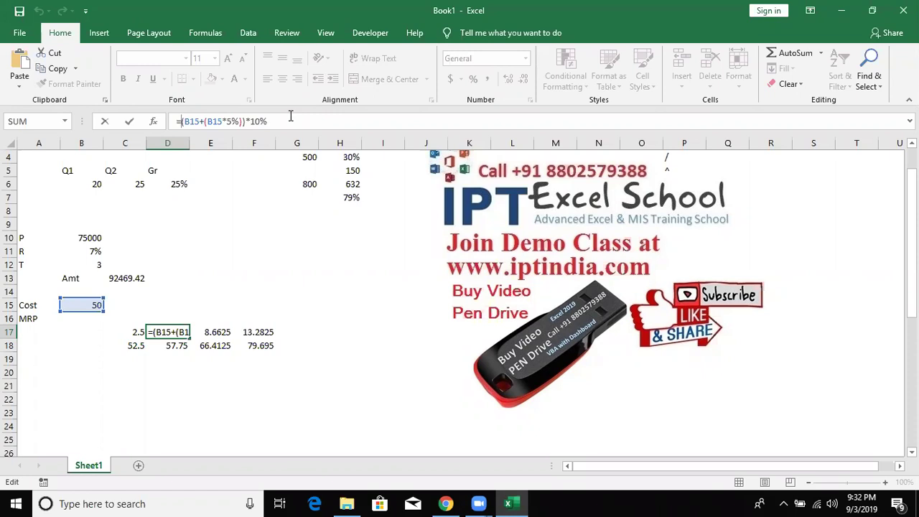
key(shift+End)
key(ctrl+c)
key(Return)
Set D18 to =(B15+(B15*5%))+((B15+(B15*5%))*10%), giving 57.75
text(=)
key(ctrl+v)
text(+)
key(Up)
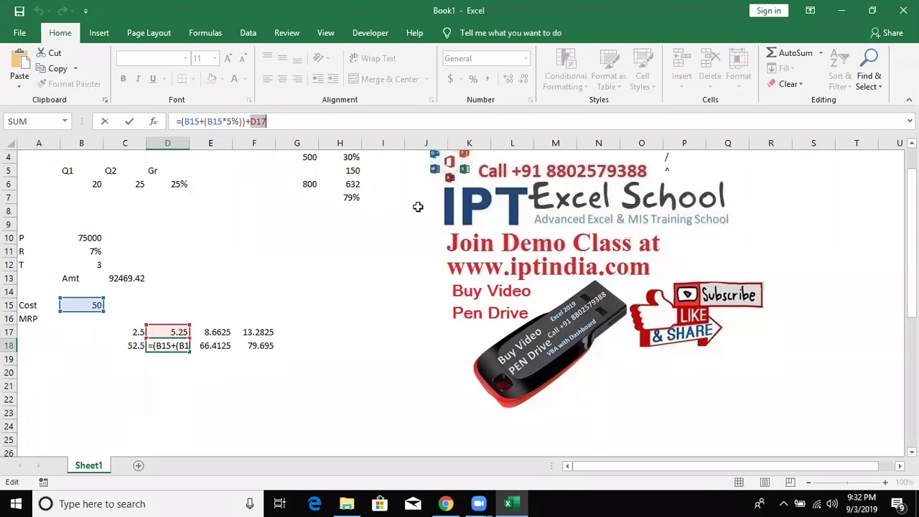
key(BackSpace)
key(BackSpace)
key(BackSpace)
text(()
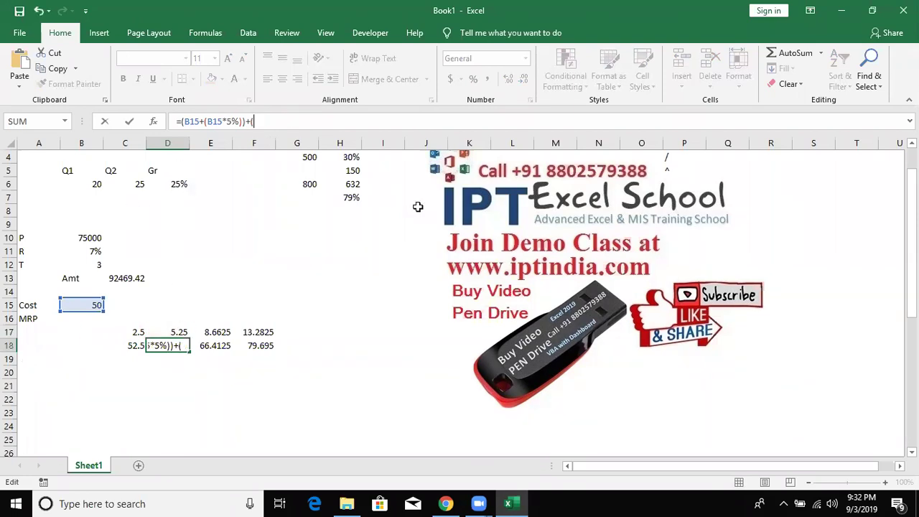
text((B15+(B15*5%))*10%))
key(ctrl+Return)
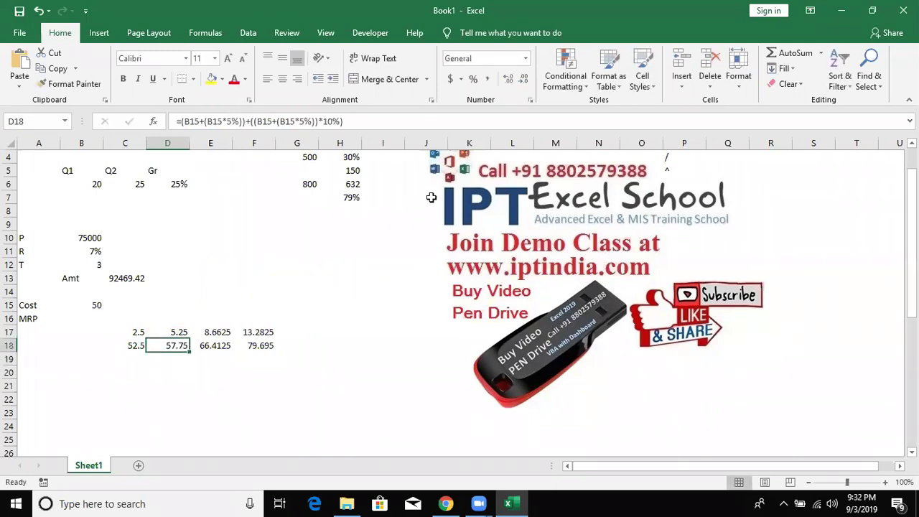
Check and copy D18's finished formula for use in E17
click(178, 121)
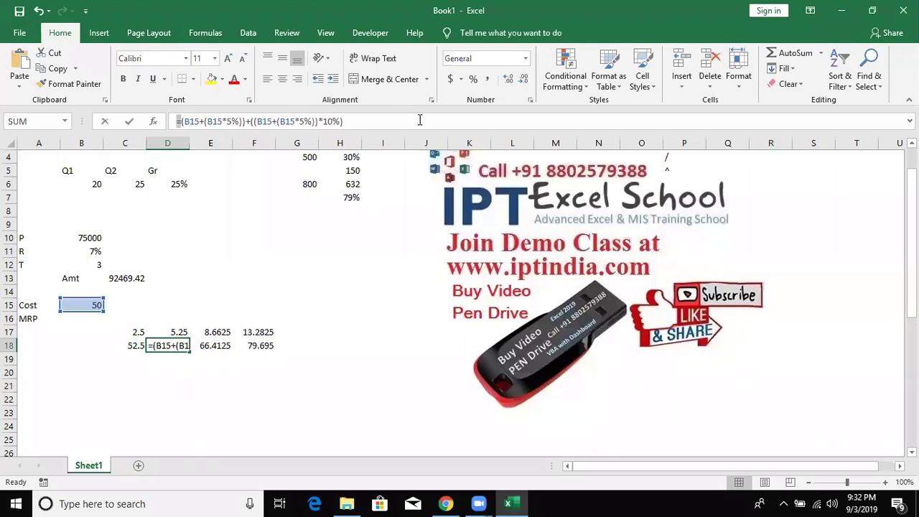
click(420, 121)
key(ctrl+Return)
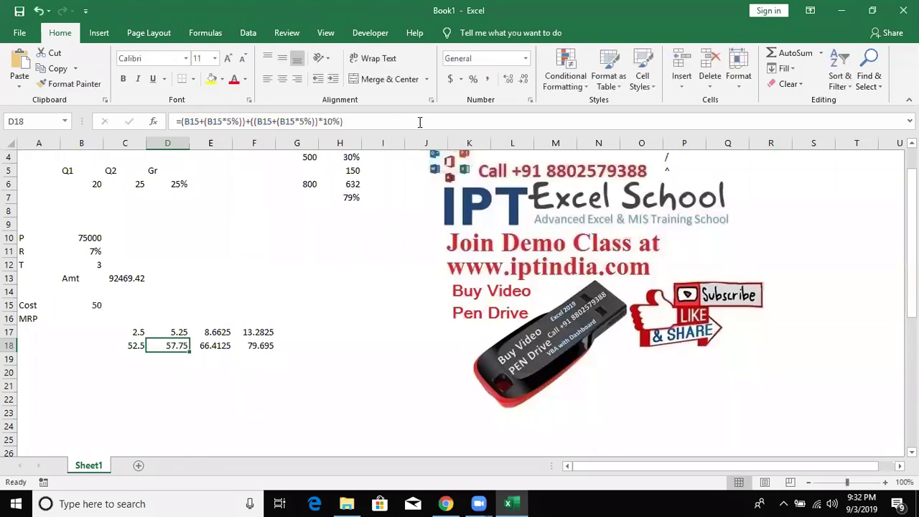
key(Right)
key(Up)
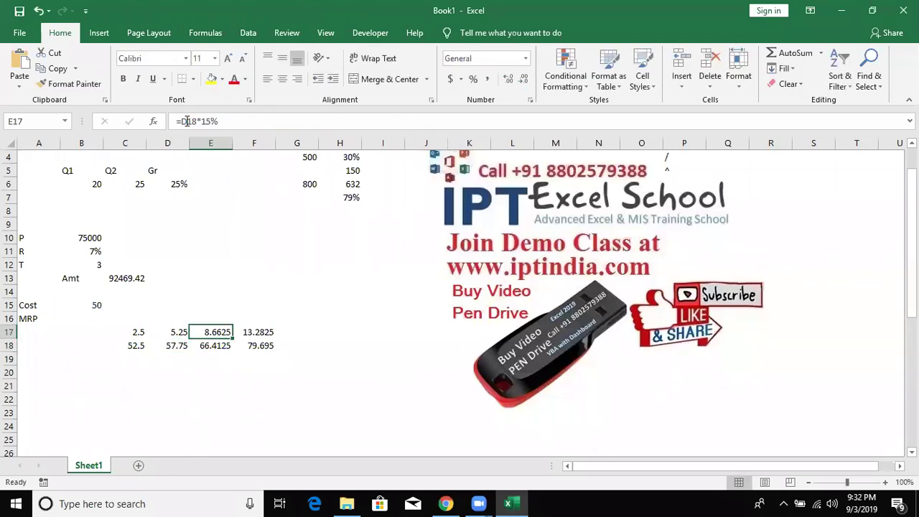
In E17, replace the D18 reference with D18's full formula in parentheses
double_click(186, 122)
text(())
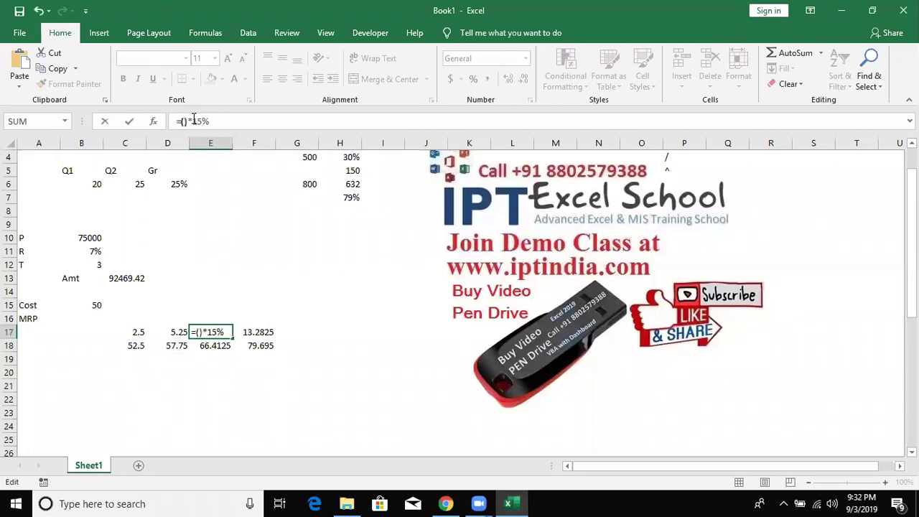
key(ctrl+v)
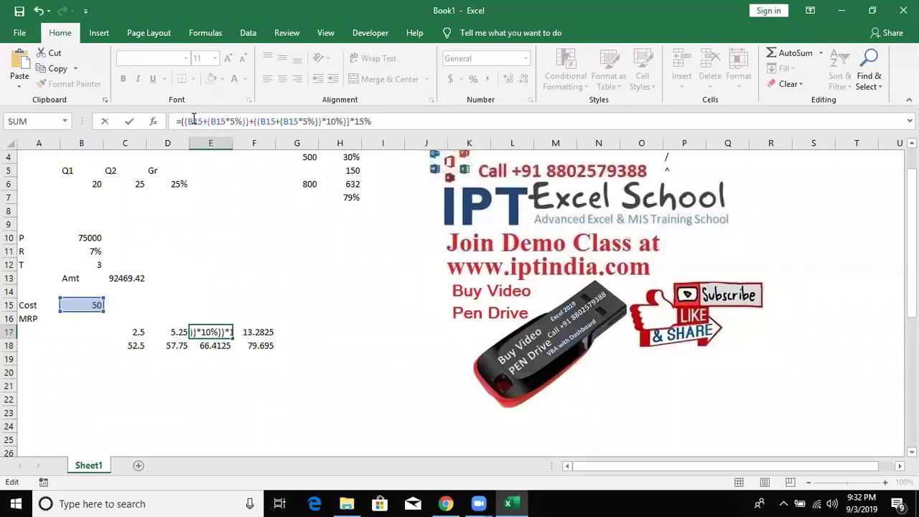
key(Return)
In E18, replace the D18 reference with D18's full formula in parentheses
click(197, 121)
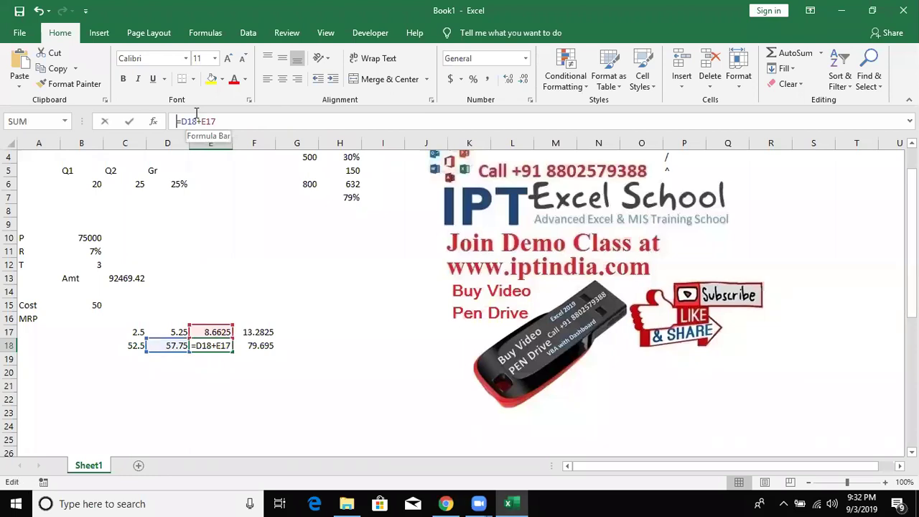
double_click(198, 121)
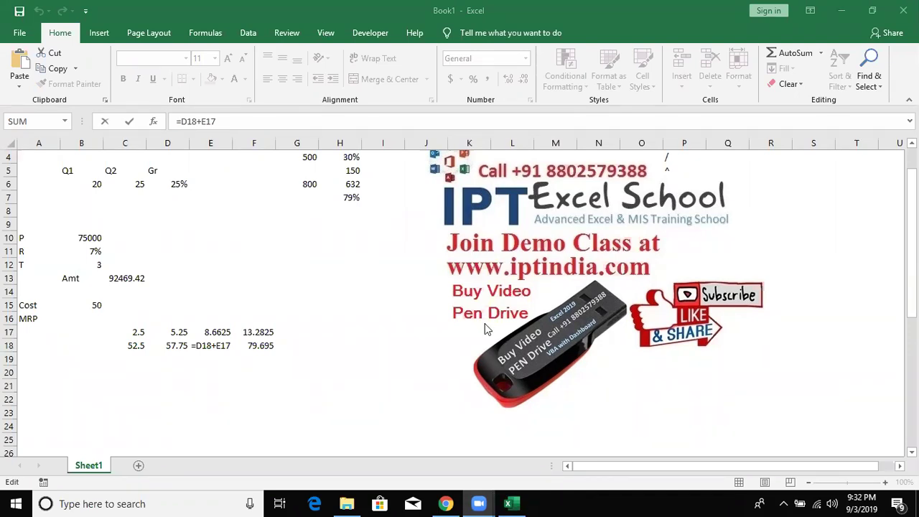
double_click(204, 345)
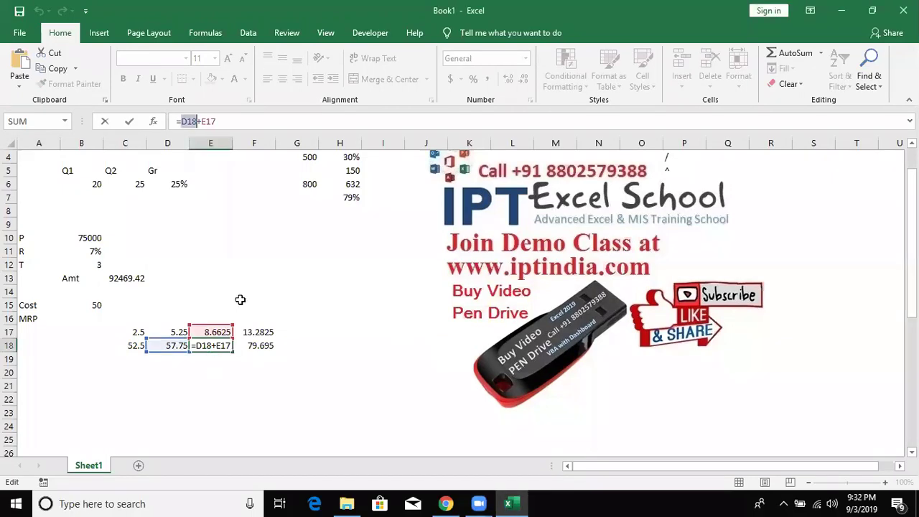
key(Delete)
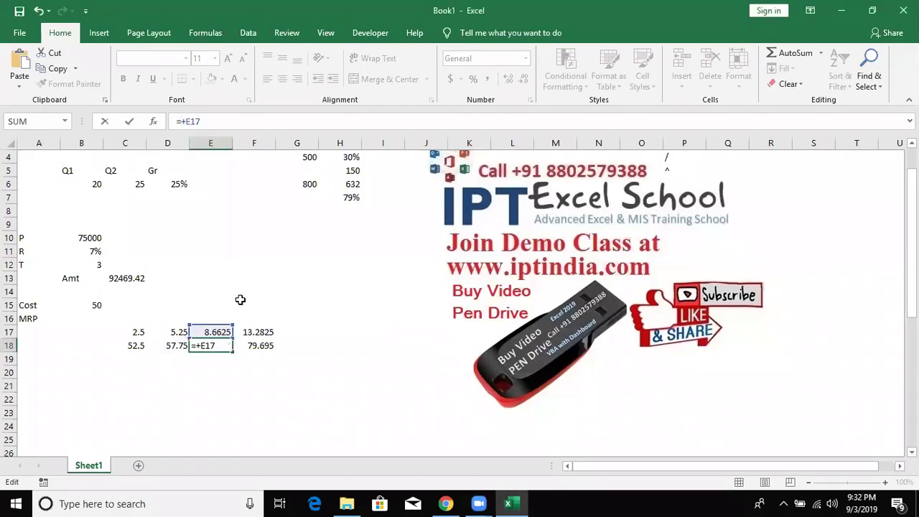
text(())
key(Left)
key(ctrl+v)
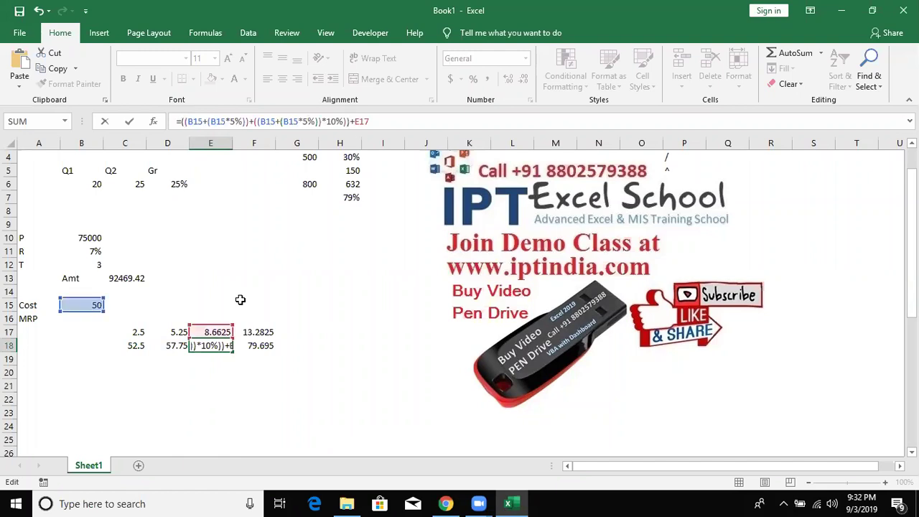
key(ctrl+Return)
Replace E18's E17 reference with E17's bracketed formula, keeping 66.4125
key(Up)
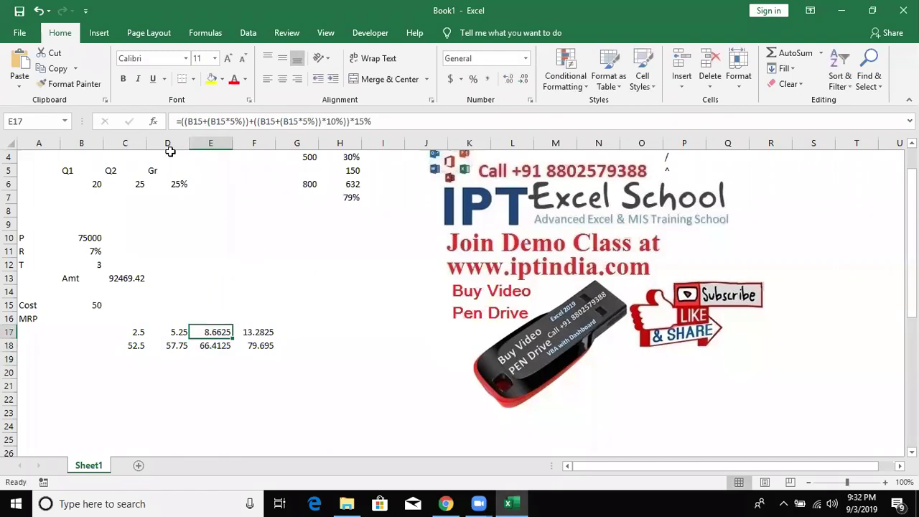
click(181, 121)
shift+click(406, 122)
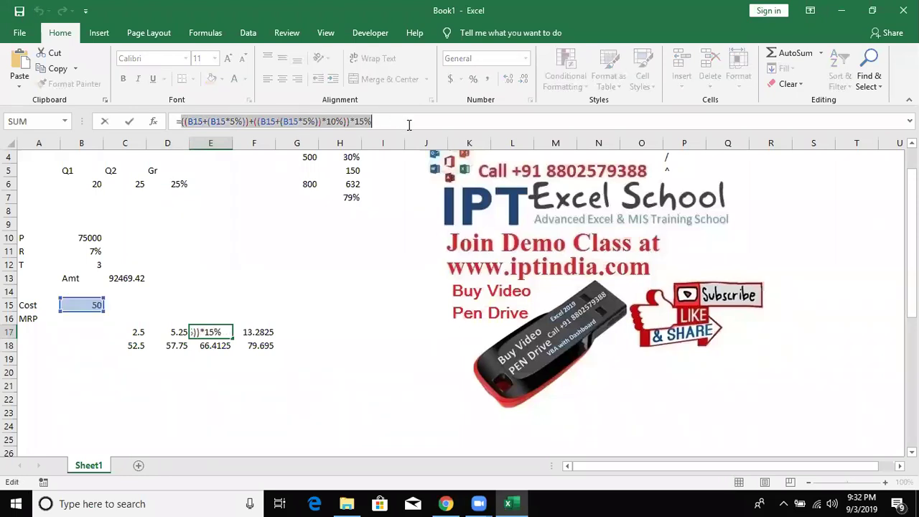
key(Escape)
key(Down)
click(409, 122)
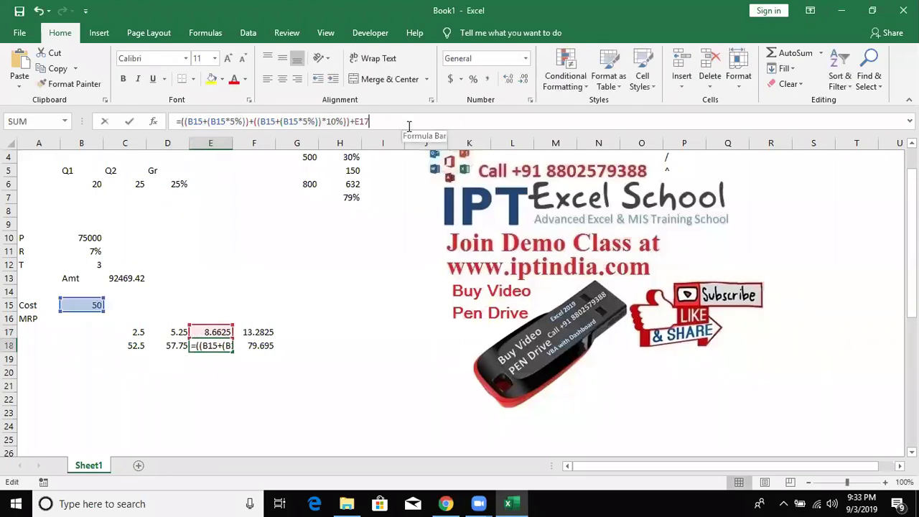
key(BackSpace)
key(BackSpace)
key(BackSpace)
text(()
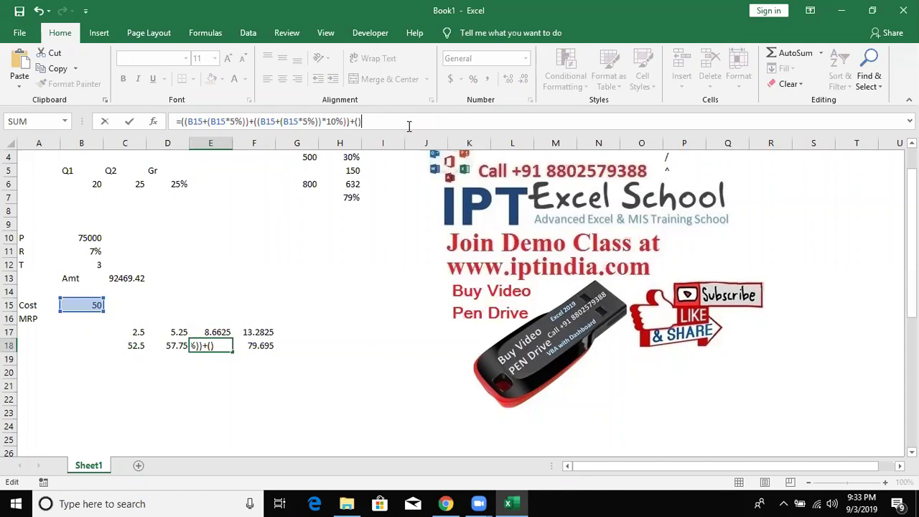
key(ctrl+v)
text())
key(ctrl+Return)
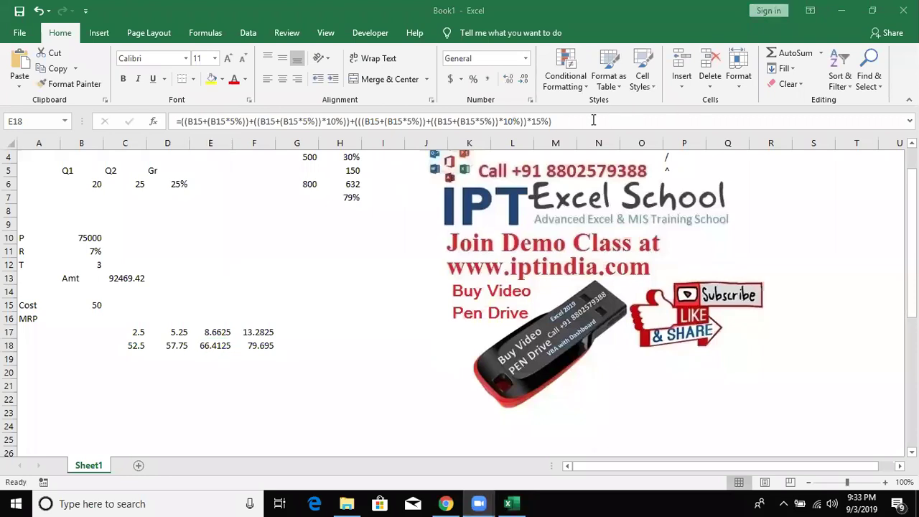
Copy E18's entire self-contained formula
click(549, 122)
drag(549, 122, 181, 122)
click(181, 122)
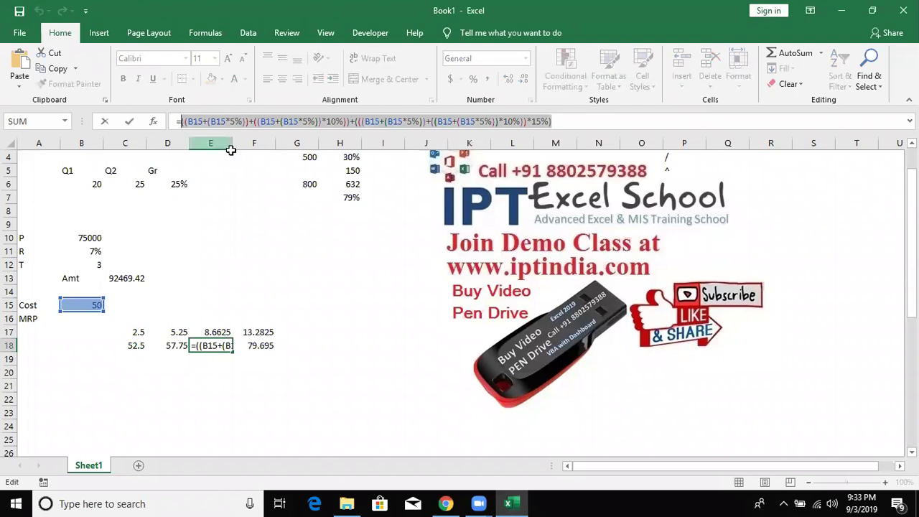
key(End)
key(ctrl+Return)
key(Up)
key(Right)
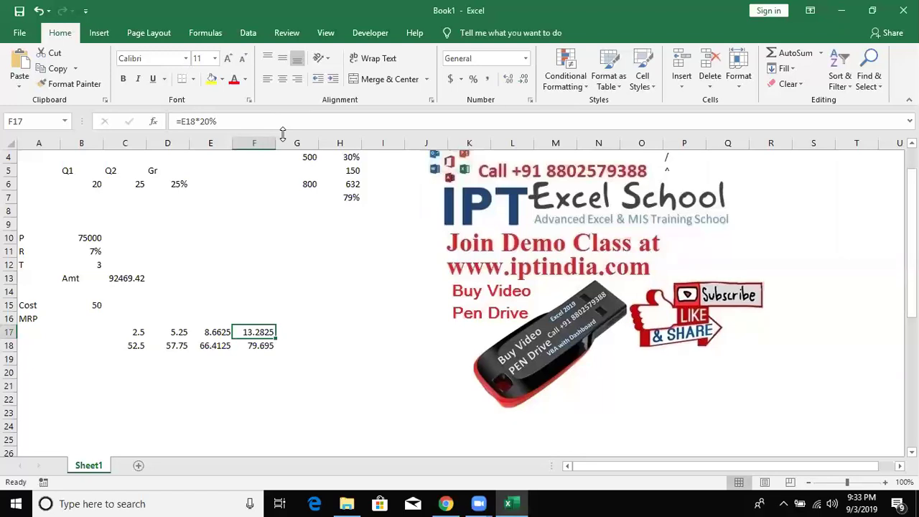
In F17, replace the E18 reference with E18's full formula
click(242, 335)
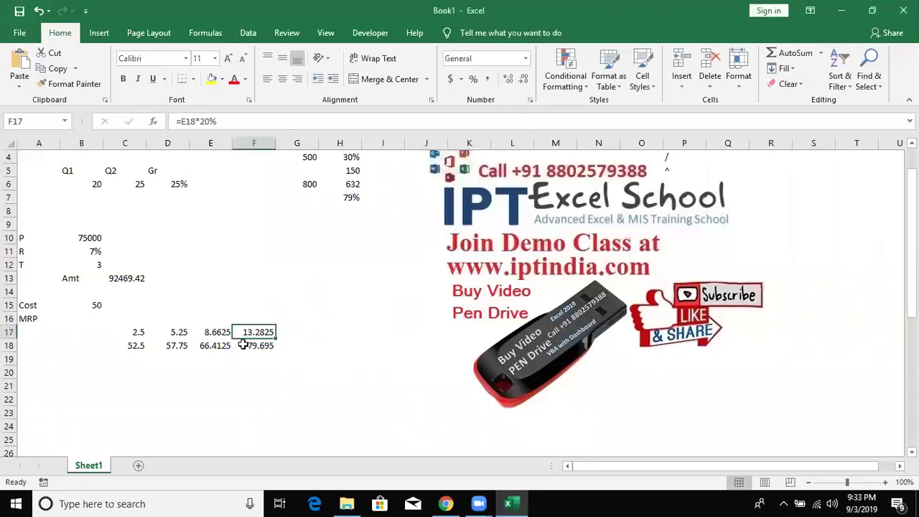
double_click(185, 122)
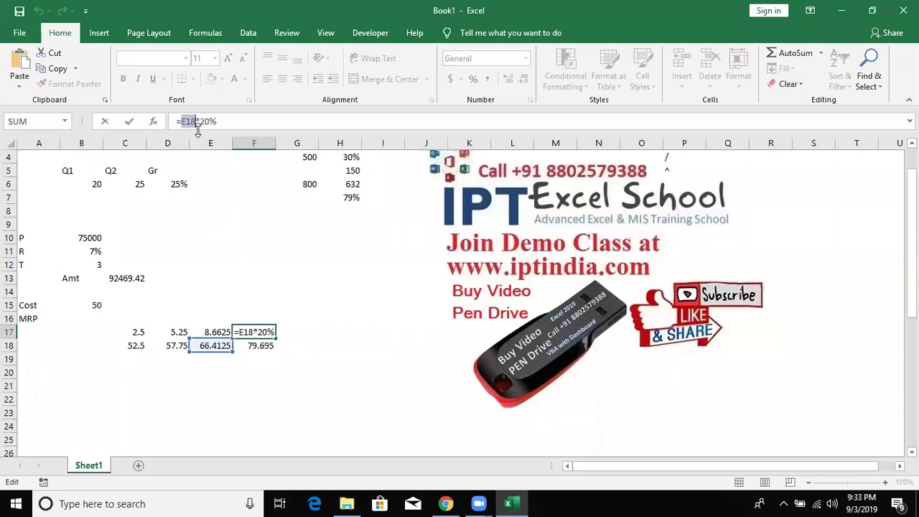
text(())
key(ctrl+v)
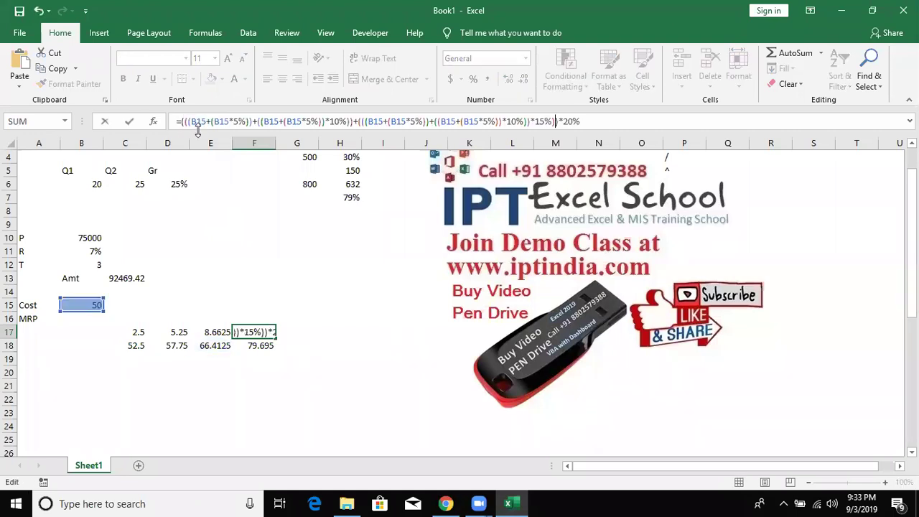
key(Return)
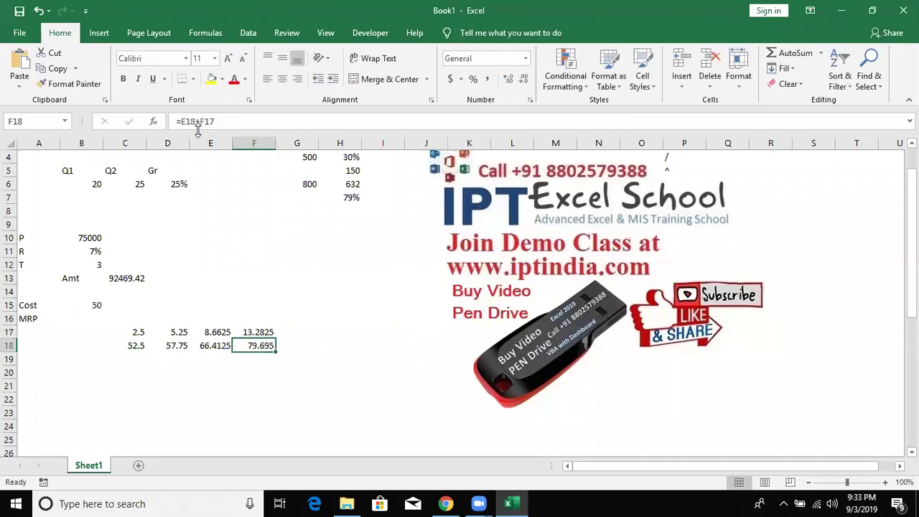
Abandon the first F18 edit and recopy E18's whole formula
double_click(188, 121)
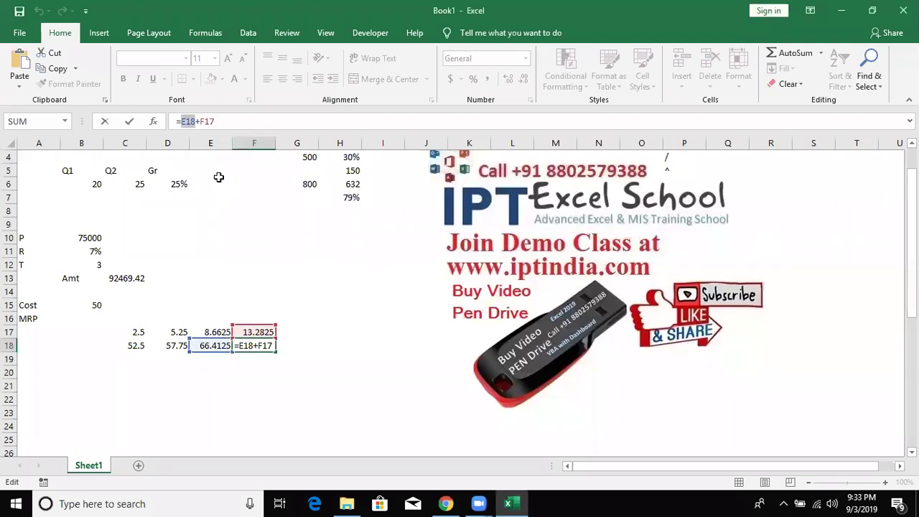
text(())
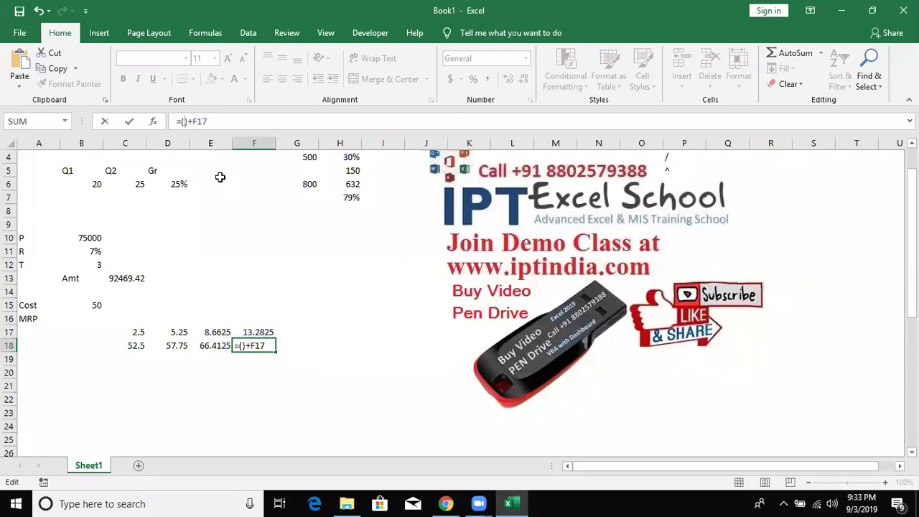
key(Escape)
key(Up)
key(Down)
key(Left)
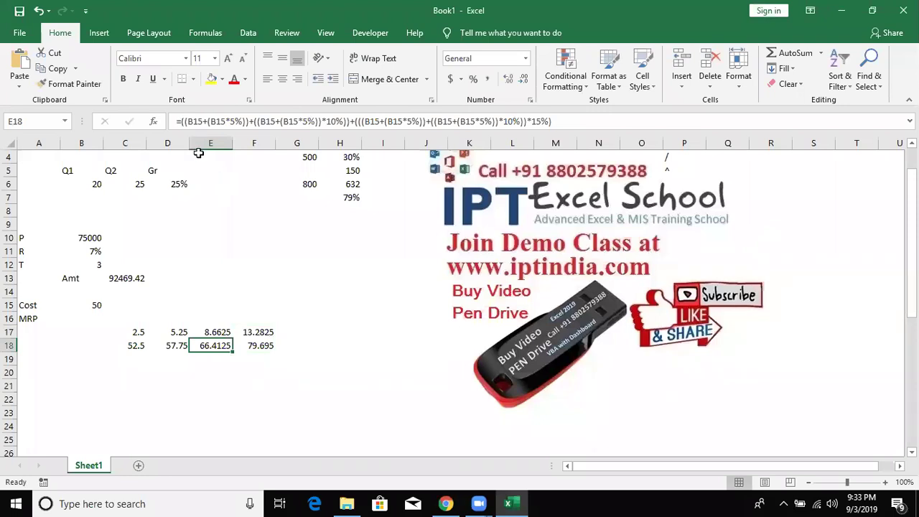
click(183, 121)
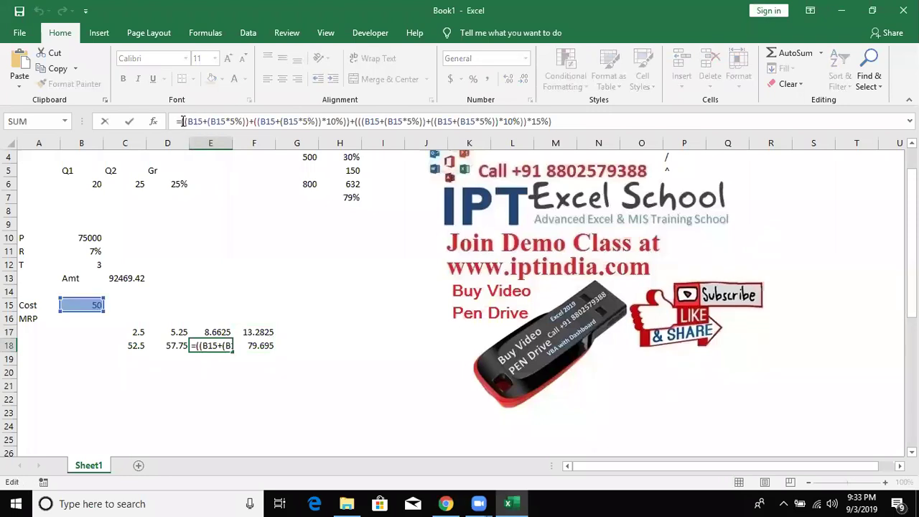
drag(183, 121, 512, 135)
key(ctrl+c)
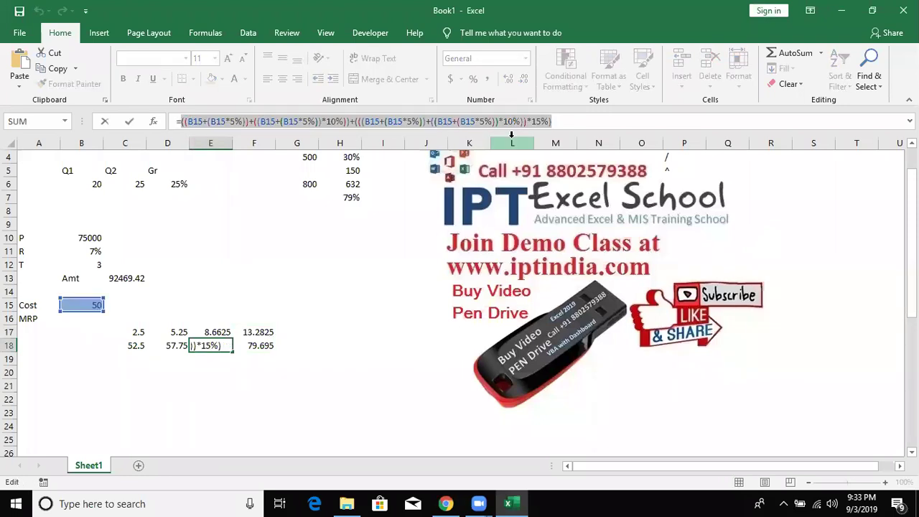
key(ctrl+Return)
In F18, replace the E18 reference with E18's full formula
key(Right)
key(Up)
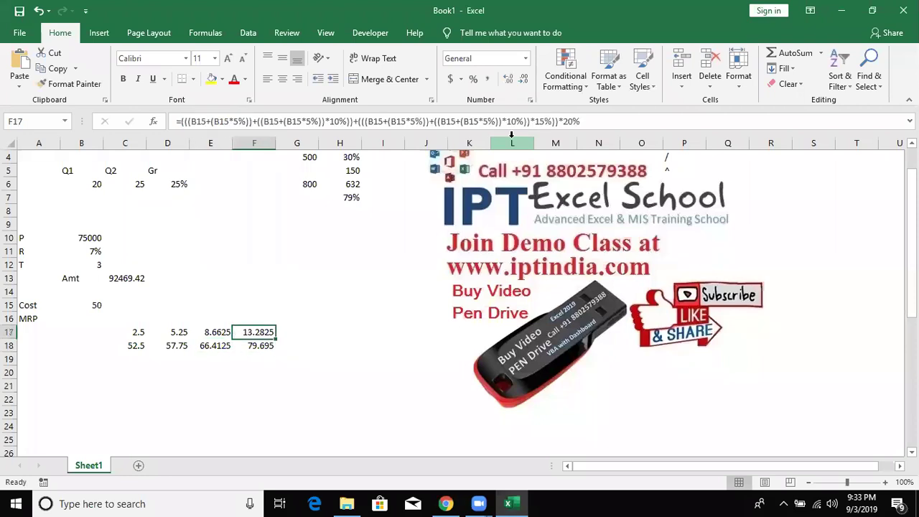
key(Down)
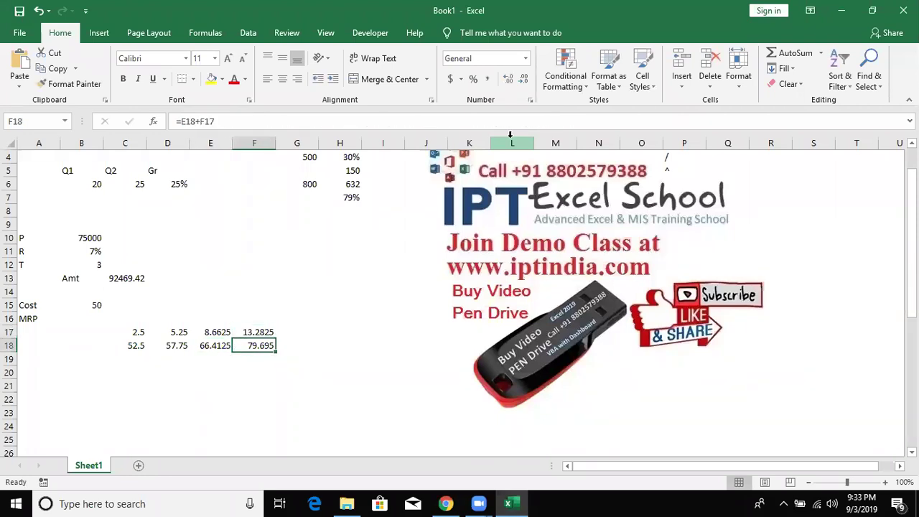
click(193, 122)
double_click(192, 122)
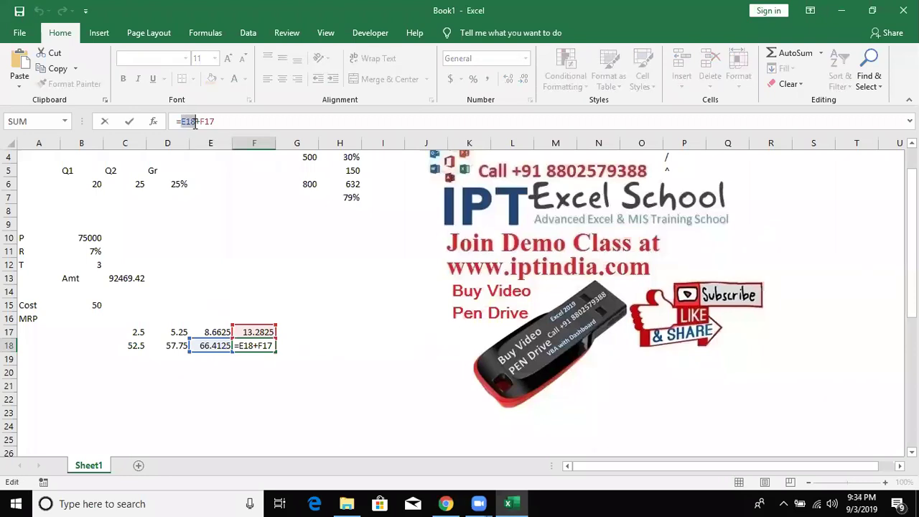
text(()
key(ctrl+v)
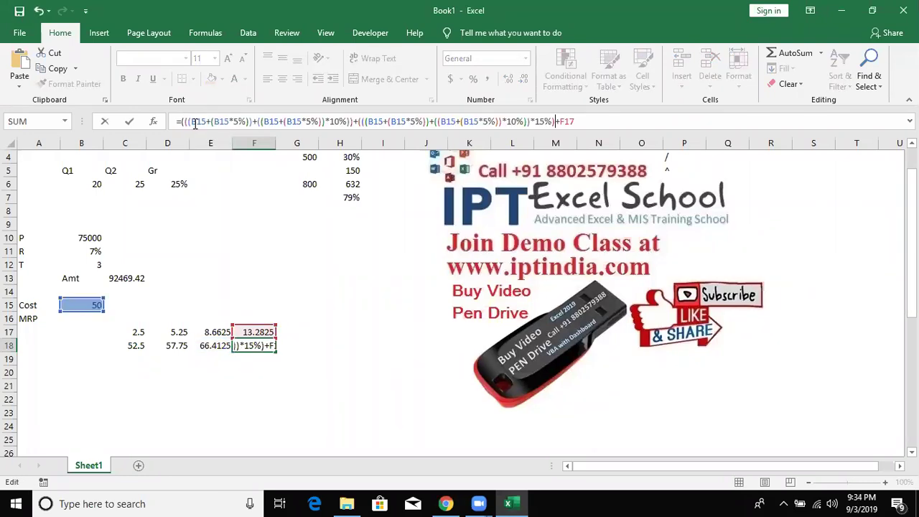
key(ctrl+Return)
Replace F18's F17 reference with (F17 formula)*20%, giving 79.695
key(Up)
click(187, 122)
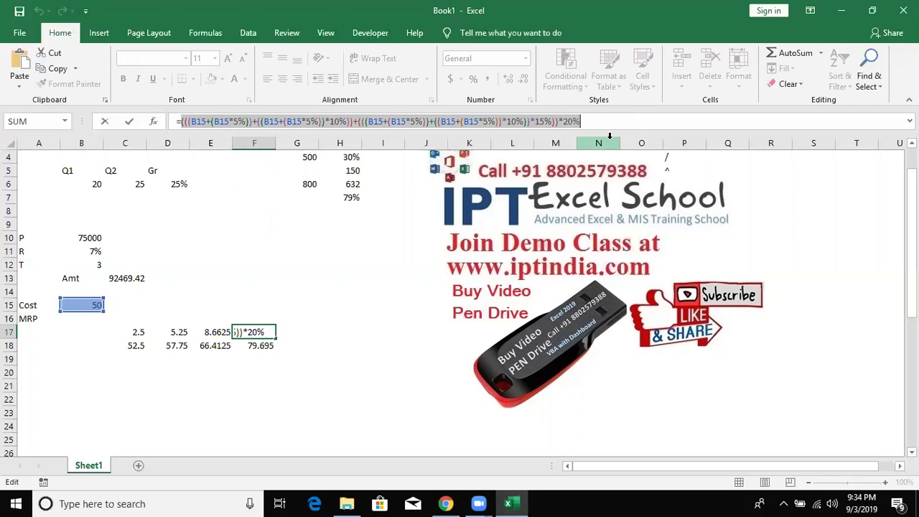
key(ctrl+Return)
key(Down)
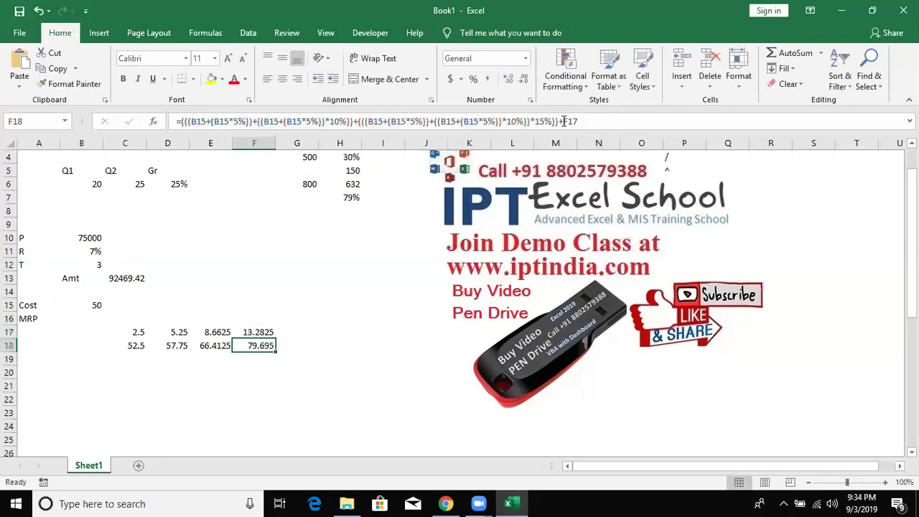
double_click(567, 122)
text(())
key(ctrl+v)
text(*20%)
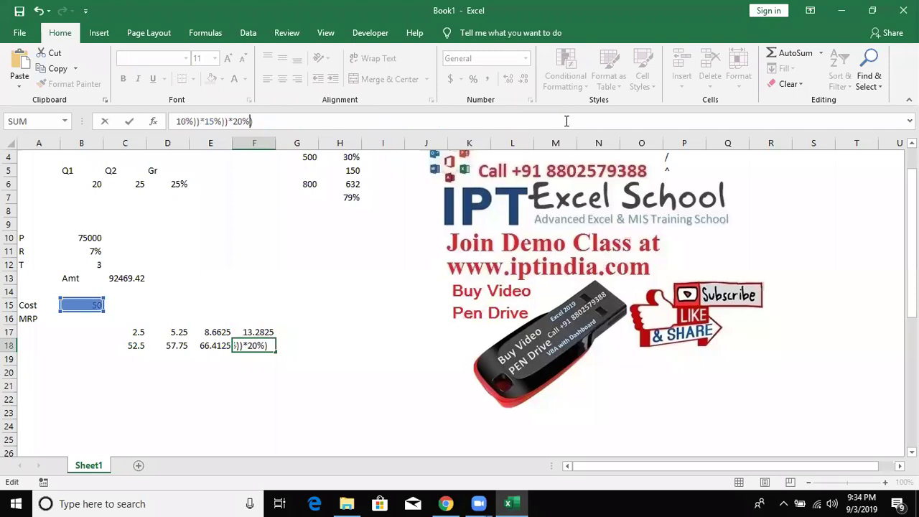
key(Return)
key(Up)
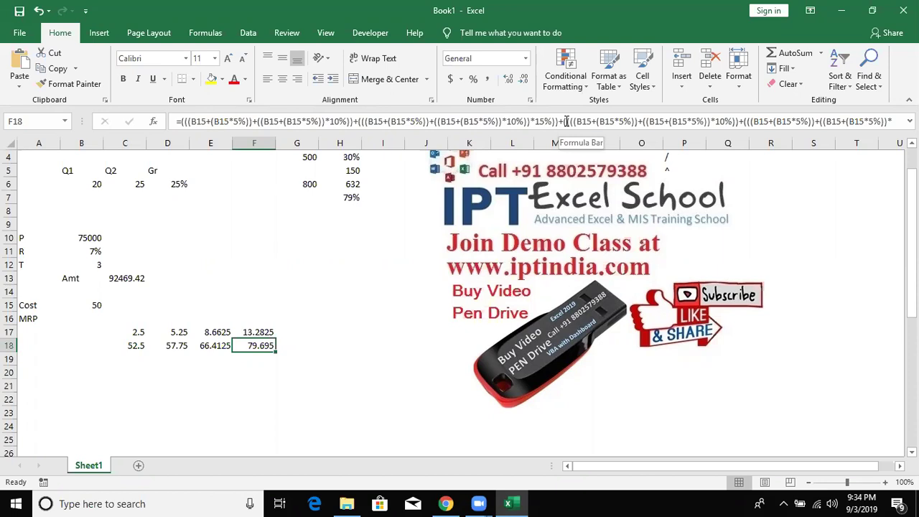
Move F18's finished 20%-markup formula into MRP cell B16 and show it in-cell
key(F2)
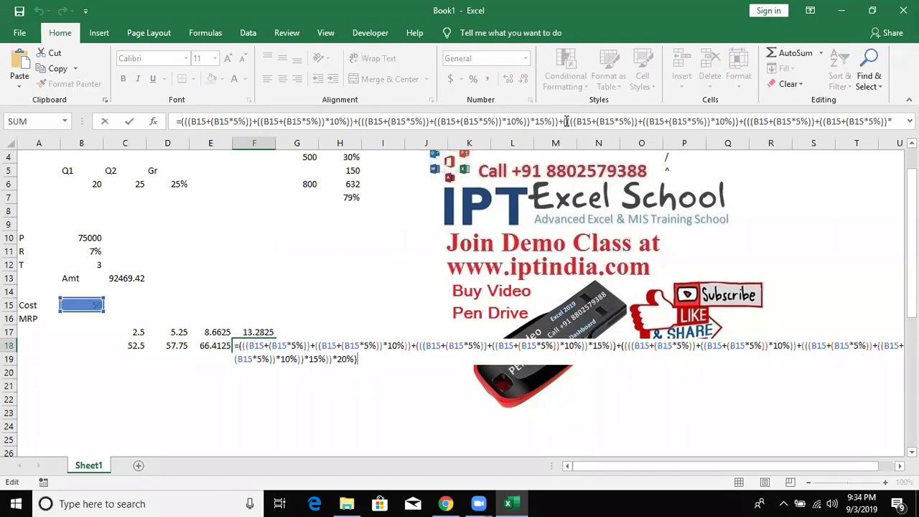
key(ctrl+Return)
key(ctrl+c)
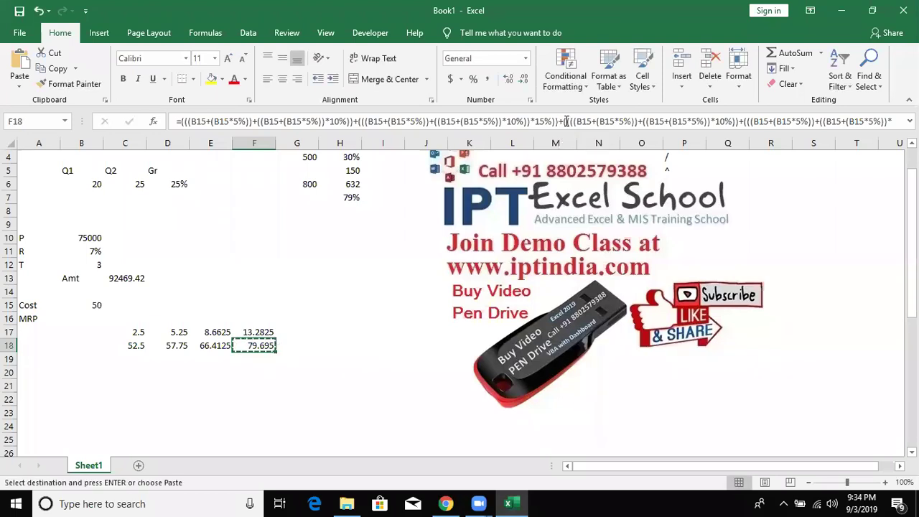
key(Left)
key(Left)
key(Left)
key(Up)
key(Up)
key(Return)
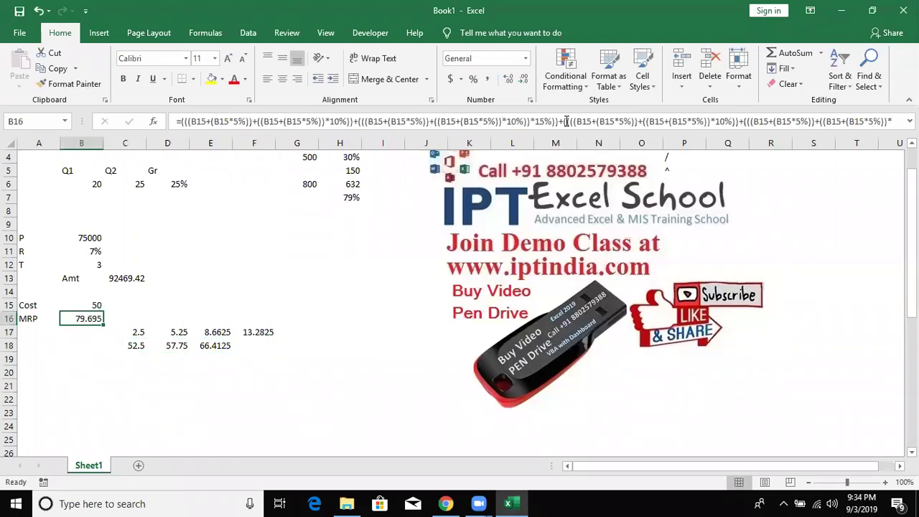
key(F2)
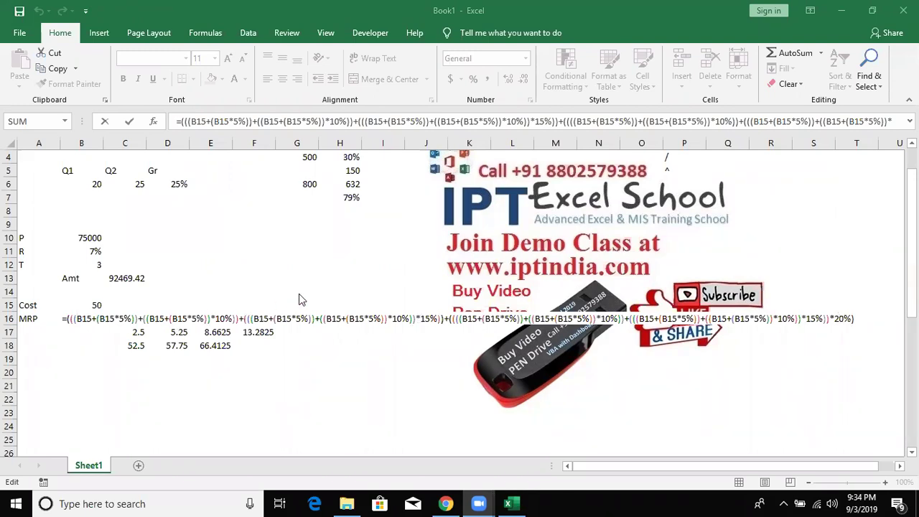
click(262, 316)
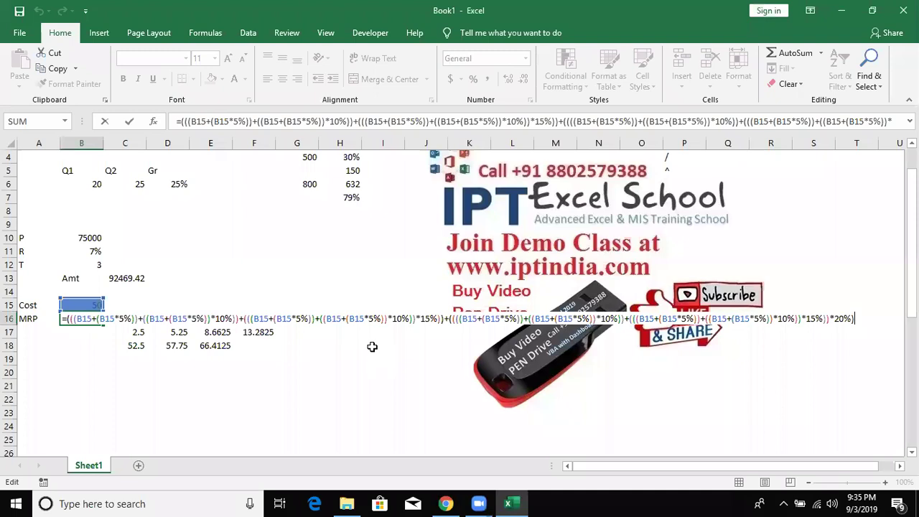
Commit the nested MRP formula in B16, returning 79.695 from the cost of 50, and review the sheet
key(ctrl+Return)
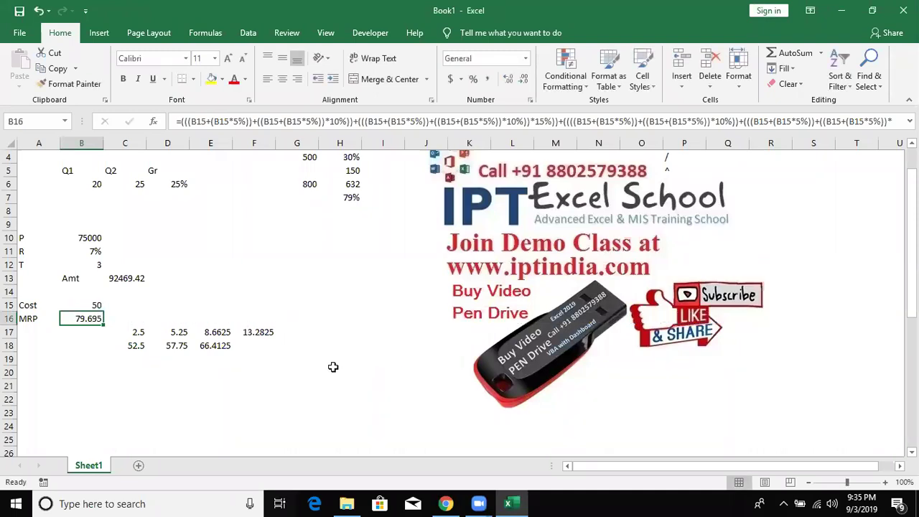
scroll(333, 365, up, 1)
scroll(326, 367, down, 5)
scroll(318, 369, down, 4)
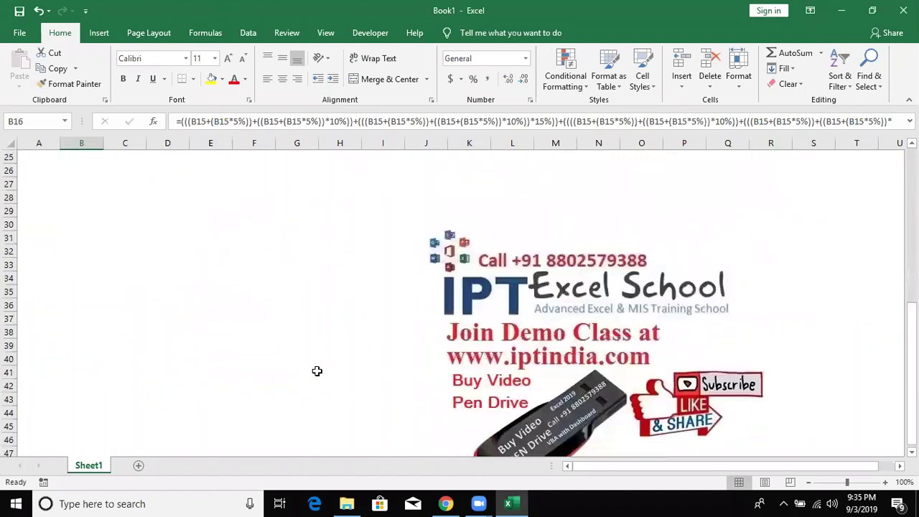
scroll(314, 368, down, 1)
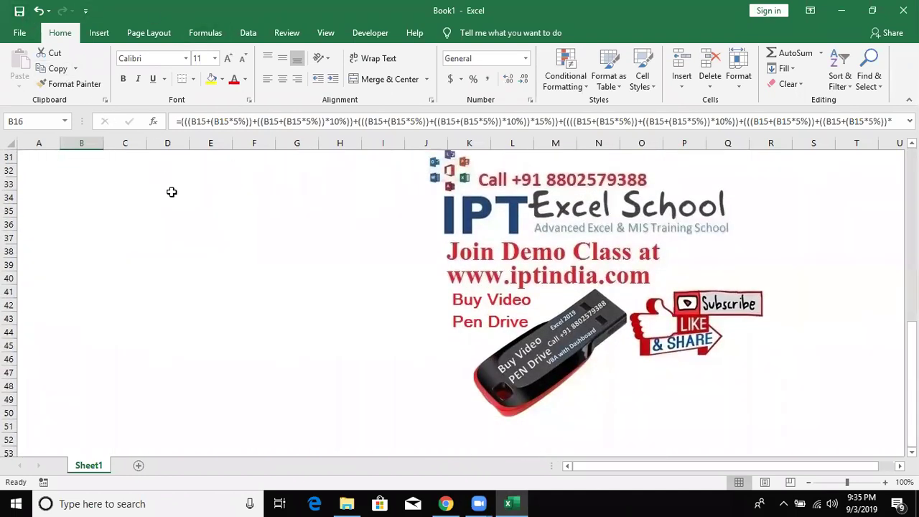
scroll(169, 219, up, 2)
scroll(166, 237, up, 6)
scroll(164, 250, up, 2)
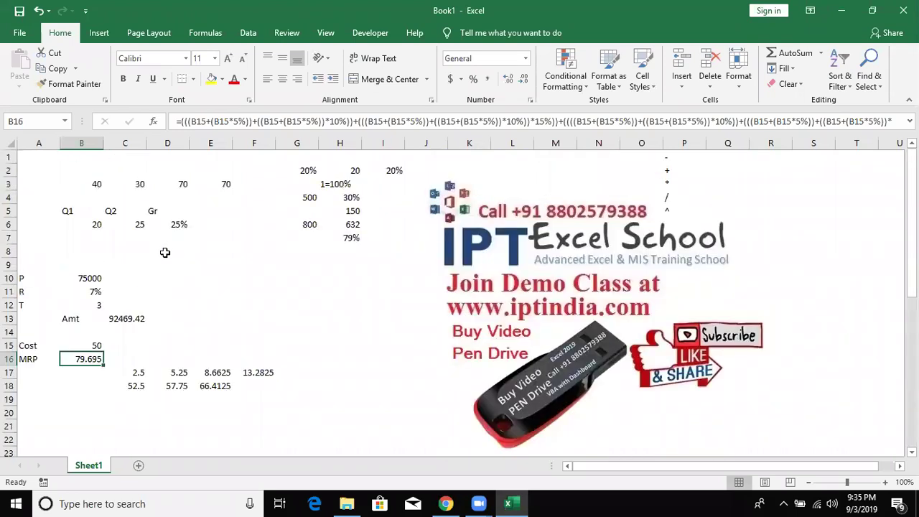
scroll(164, 254, down, 5)
scroll(164, 253, down, 3)
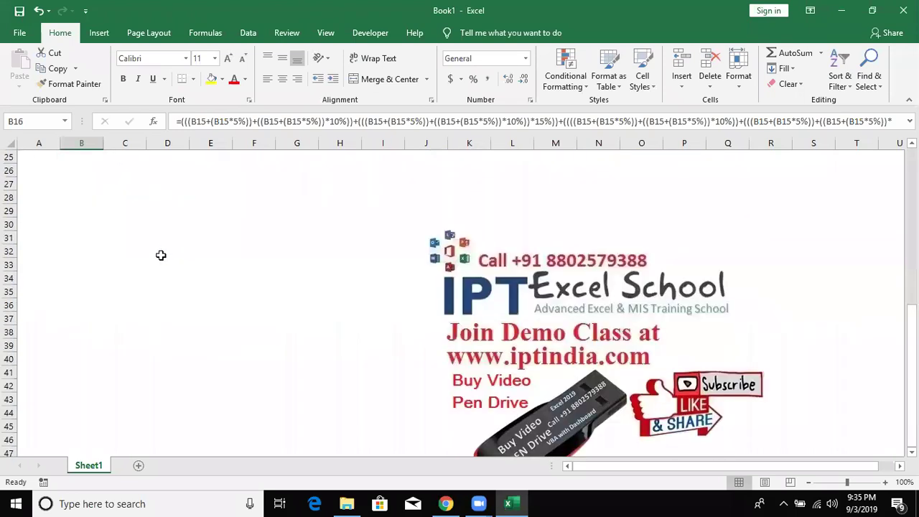
scroll(119, 242, up, 6)
scroll(119, 242, up, 2)
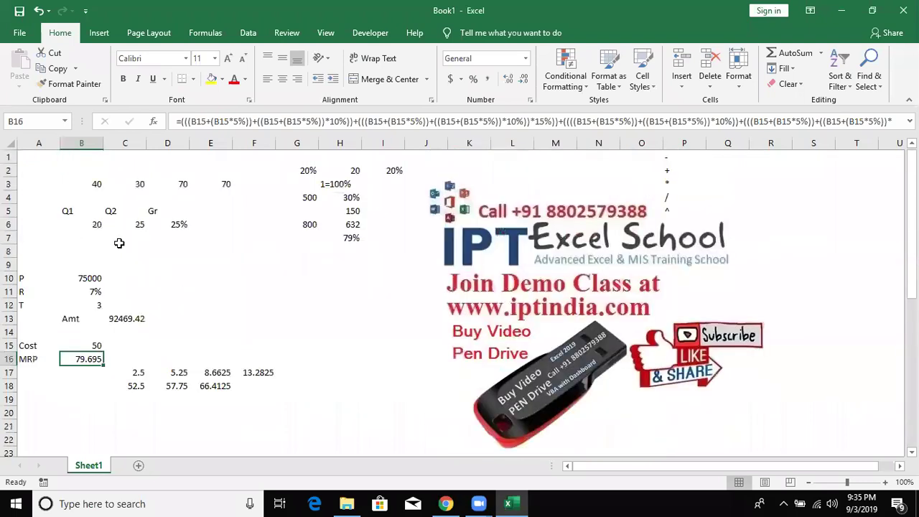
click(163, 387)
click(96, 438)
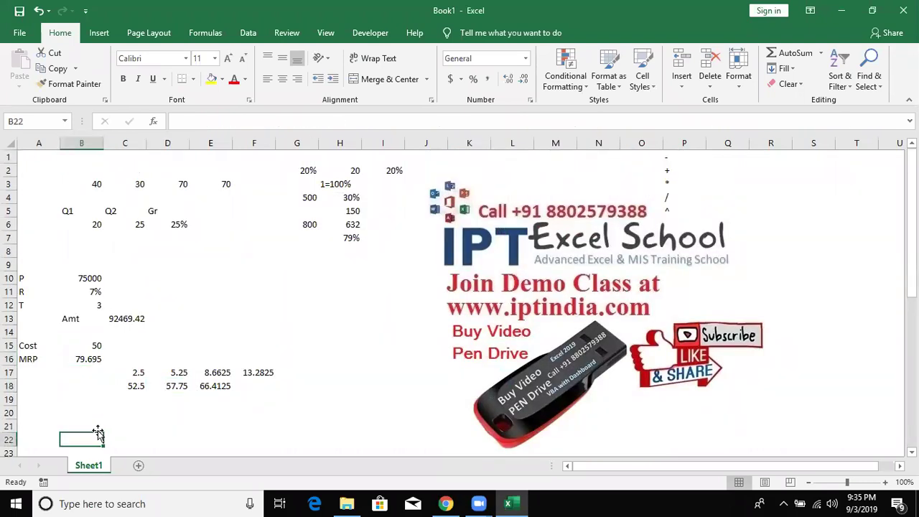
scroll(82, 420, down, 2)
click(46, 343)
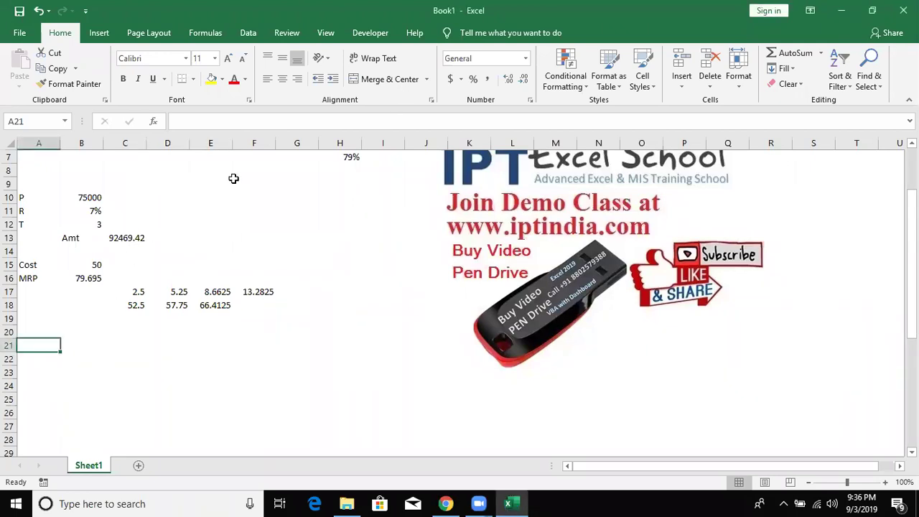
click(272, 349)
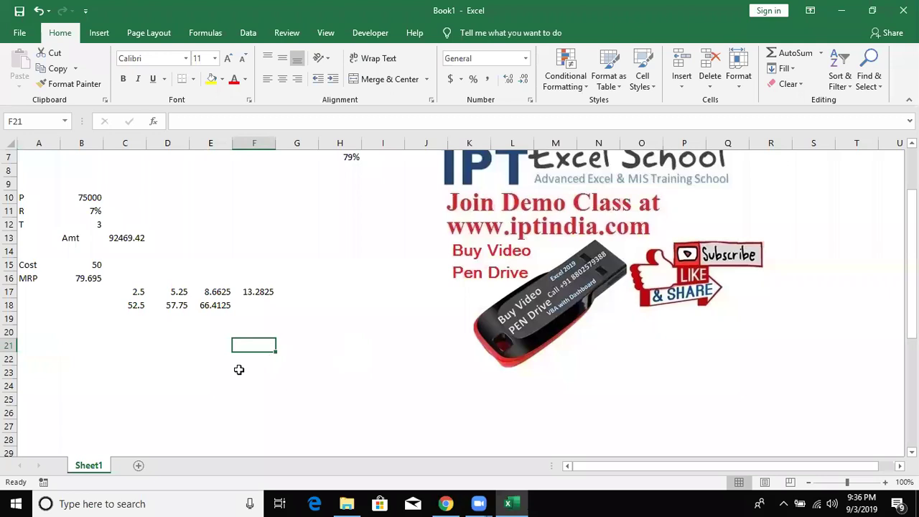
scroll(182, 388, up, 2)
scroll(172, 394, down, 4)
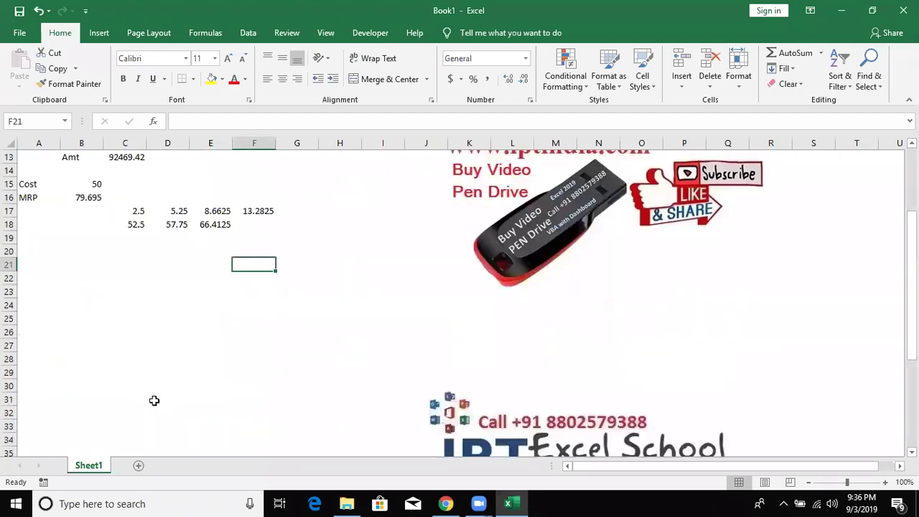
click(72, 303)
click(50, 249)
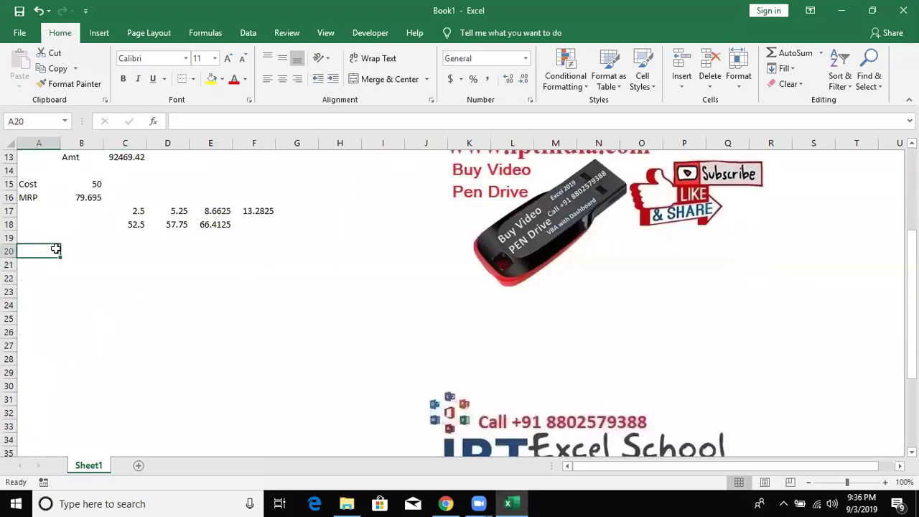
Enter the formula =A1*20 in cell A20
text(=)
text(a1)
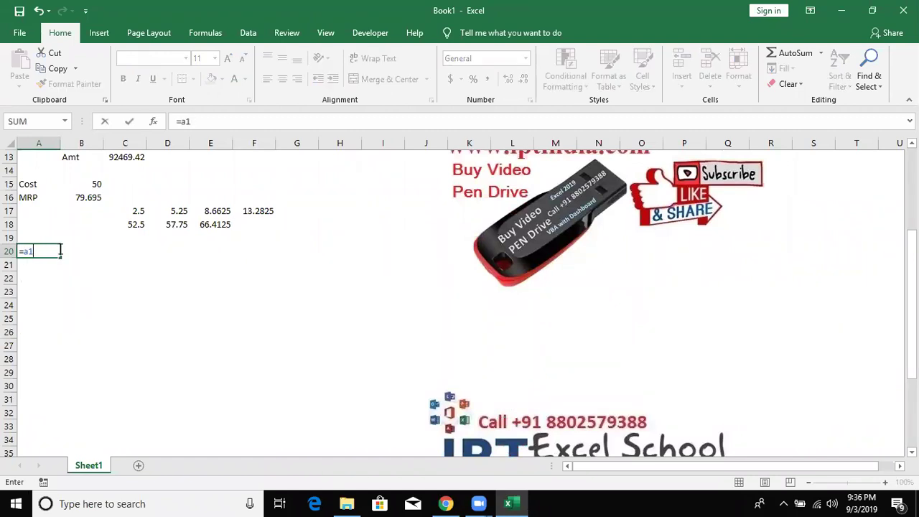
text(*20)
key(Return)
click(57, 251)
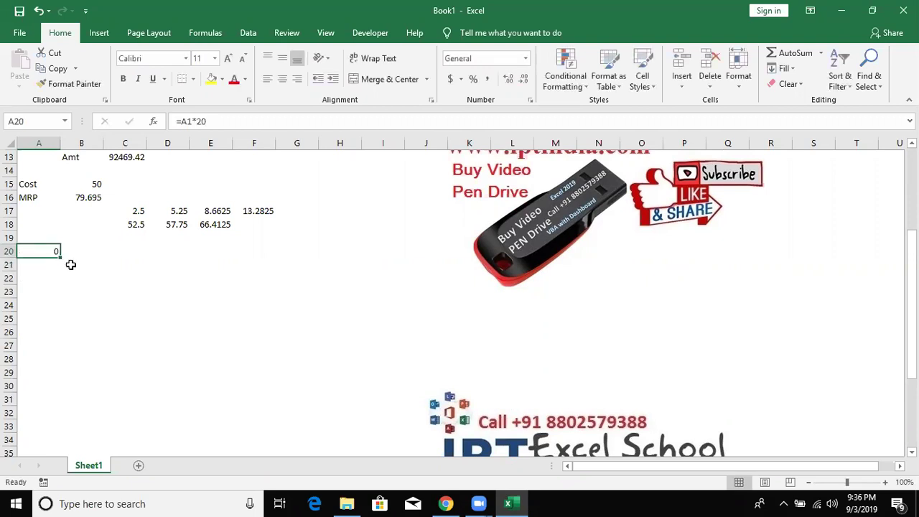
scroll(69, 259, up, 4)
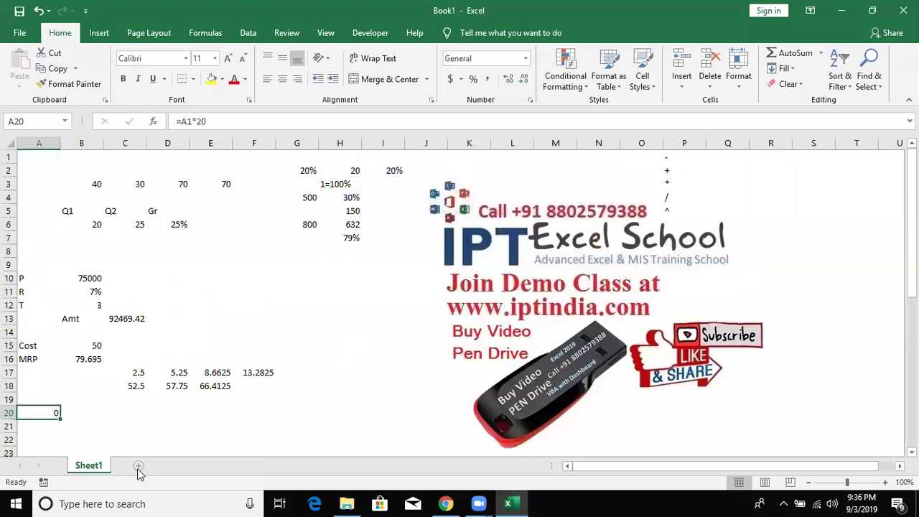
Add a blank Sheet2 and set Sheet1's A20 to =Sheet2!A1
click(139, 466)
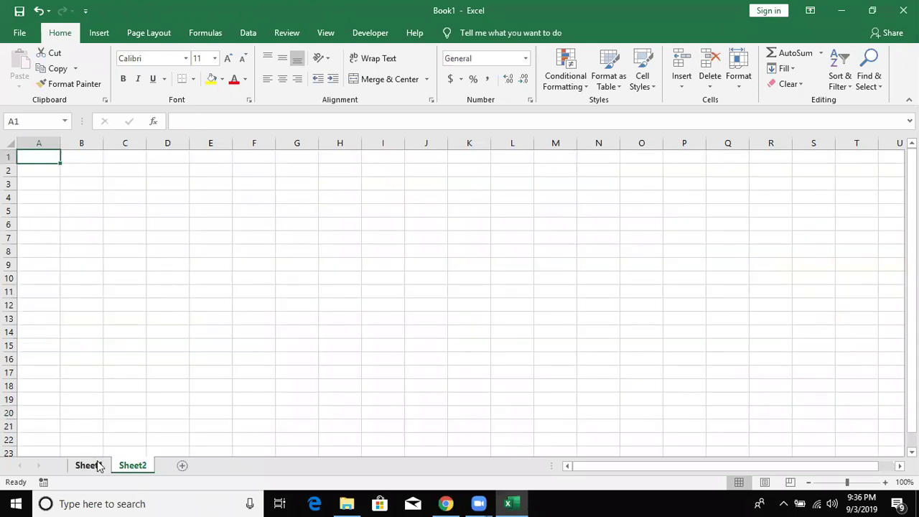
click(97, 465)
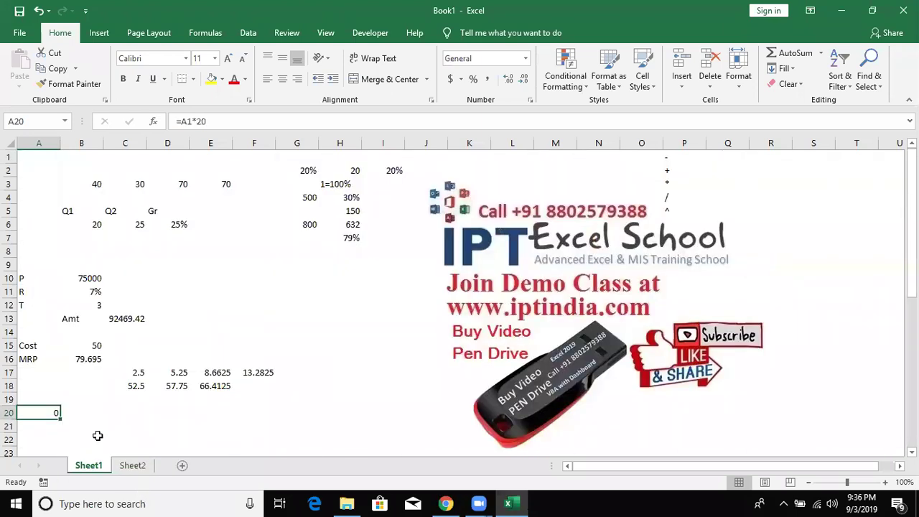
text(=)
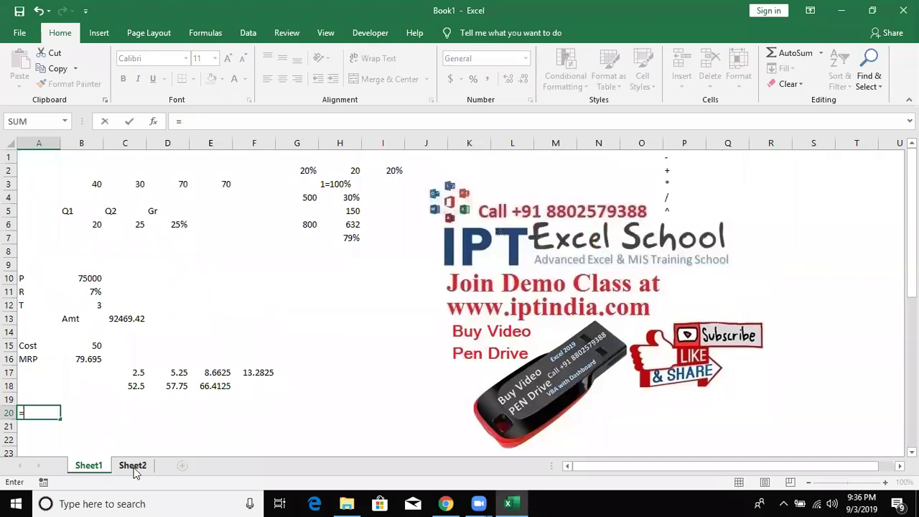
click(134, 465)
click(31, 157)
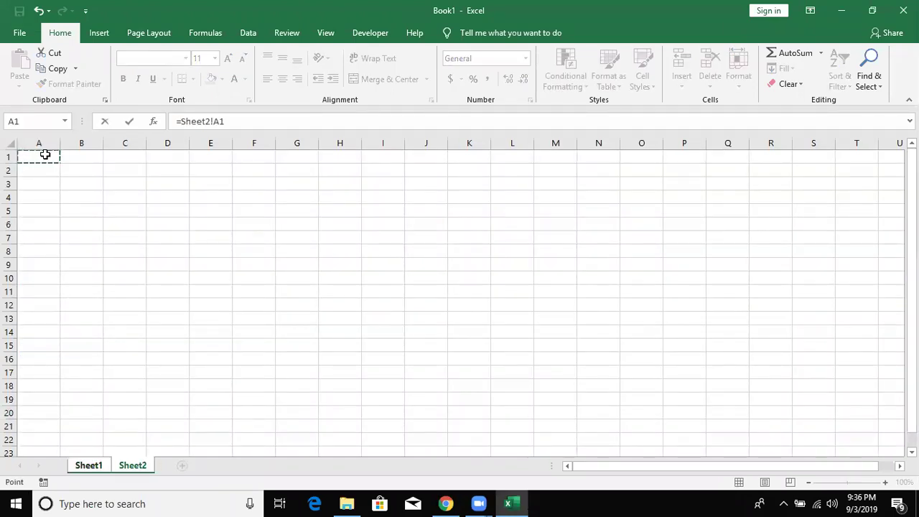
key(Return)
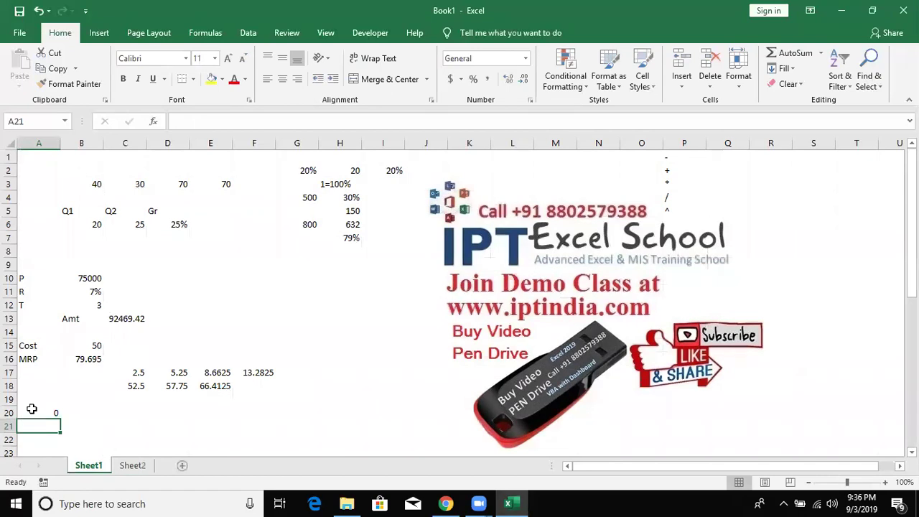
double_click(34, 412)
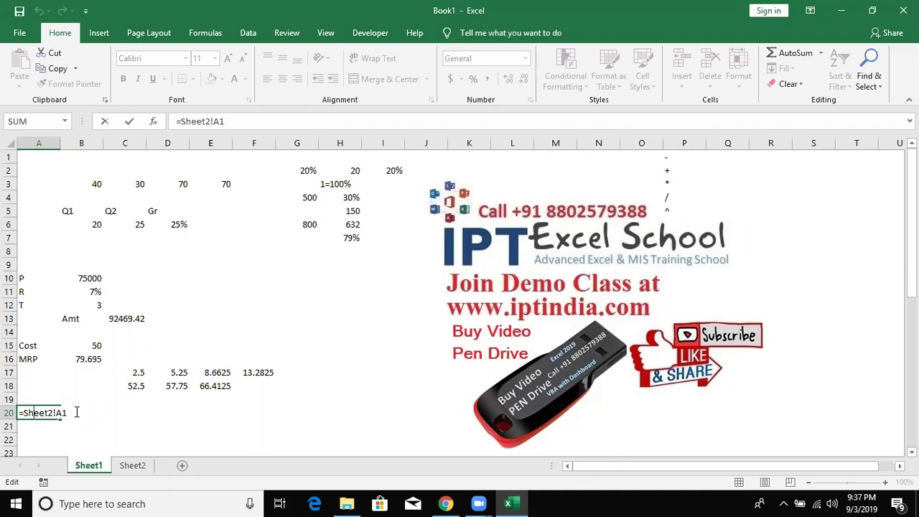
key(ctrl+Return)
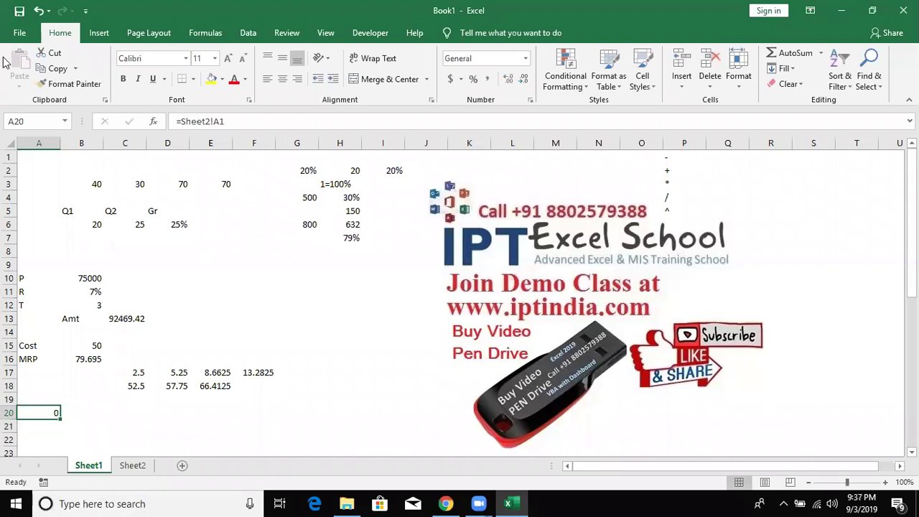
Open the Bio-Att workbook from the Recent files list
click(19, 38)
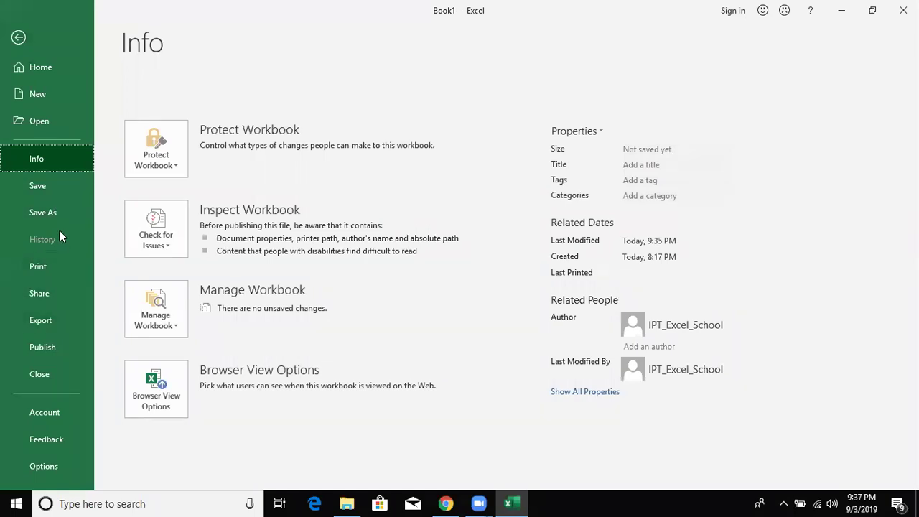
click(58, 121)
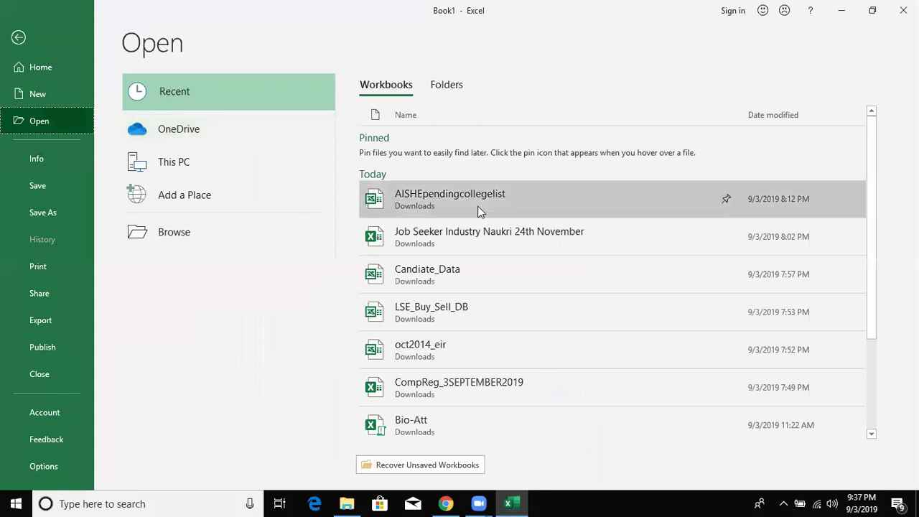
scroll(452, 405, down, 1)
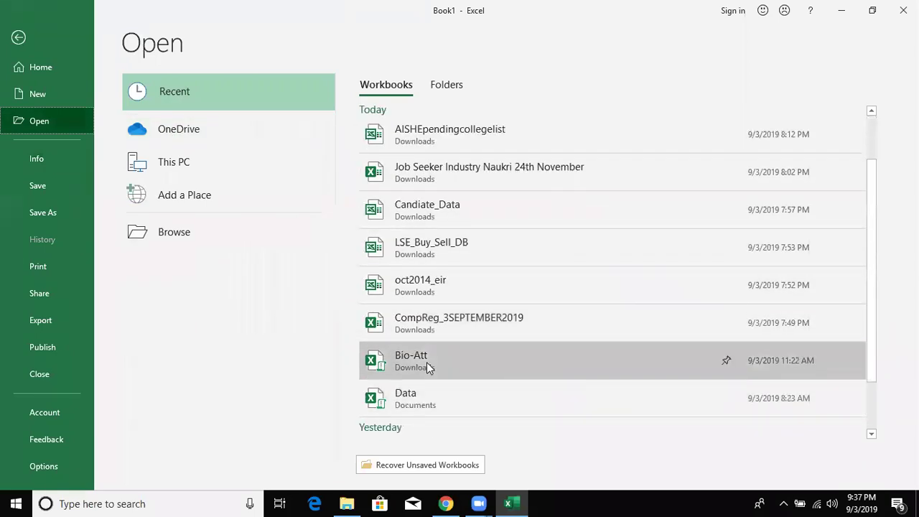
click(426, 362)
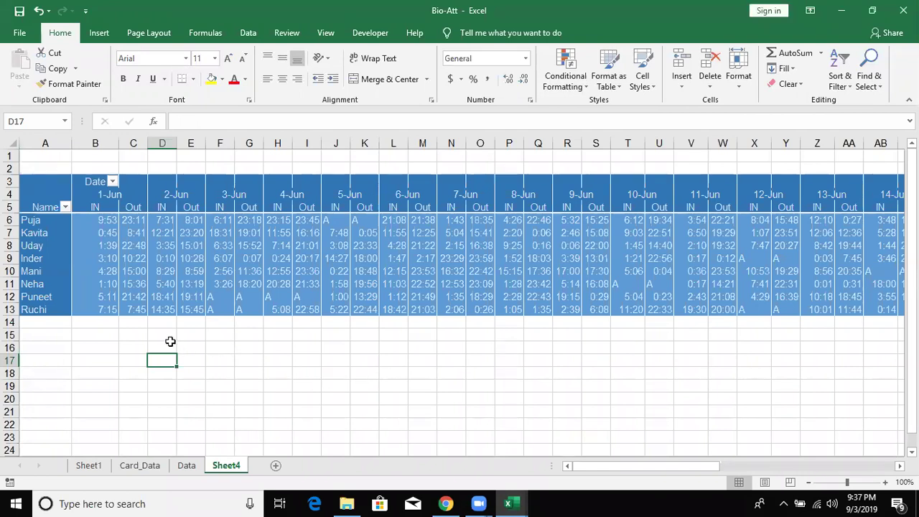
Link Book1's B20 to cell A1 on Bio-Att's Sheet4
key(ctrl+Tab)
key(Right)
text(=)
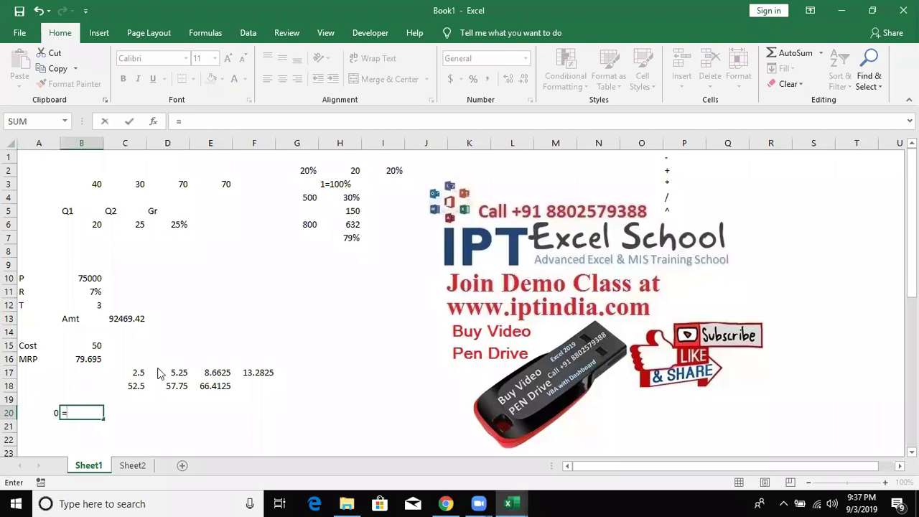
key(ctrl+Tab)
click(52, 155)
key(ctrl+Tab)
key(Return)
key(Up)
key(F2)
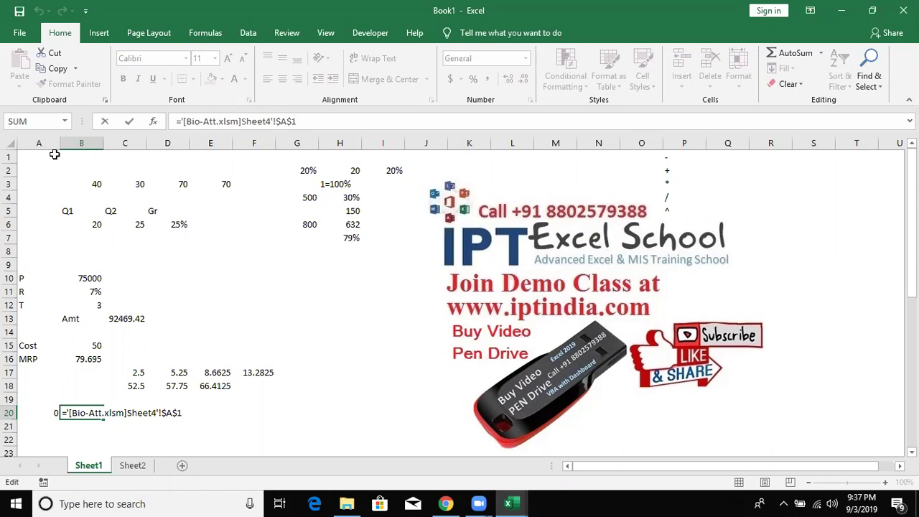
key(Escape)
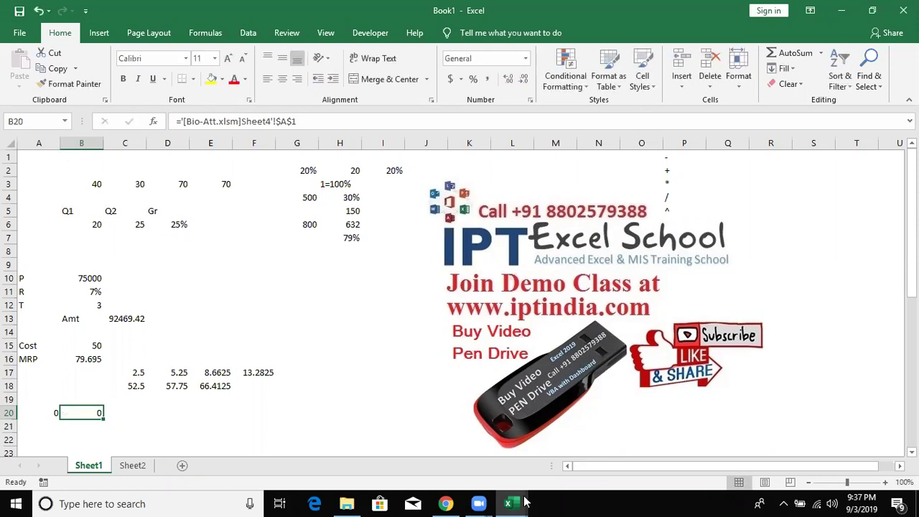
Close Bio-Att and confirm B20 now shows the full-path external link
click(524, 502)
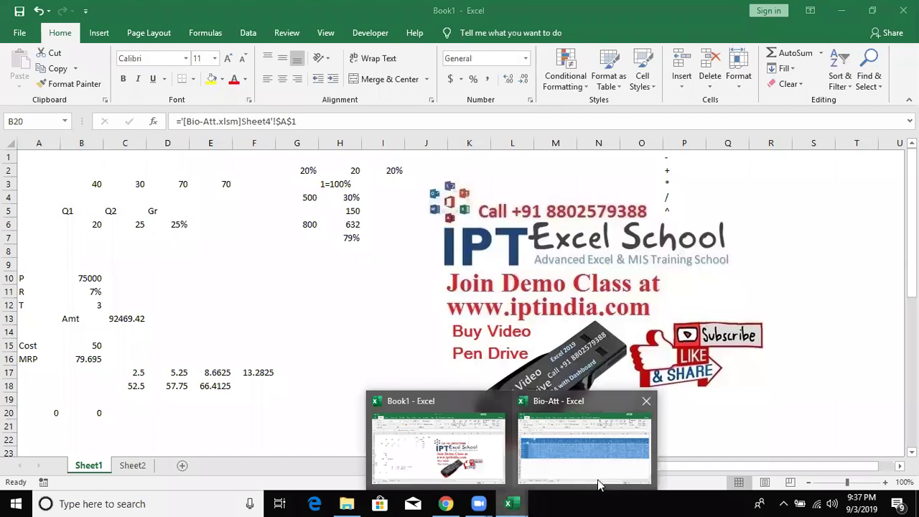
click(599, 485)
click(903, 10)
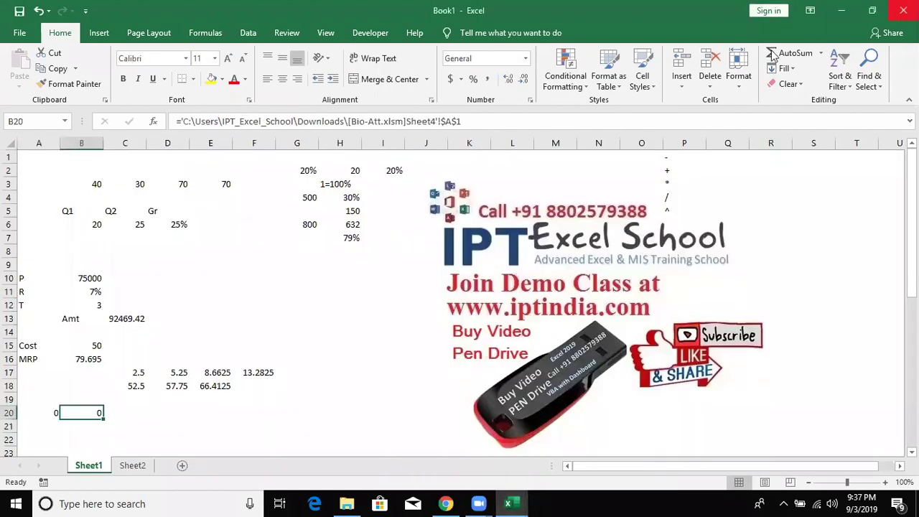
key(F2)
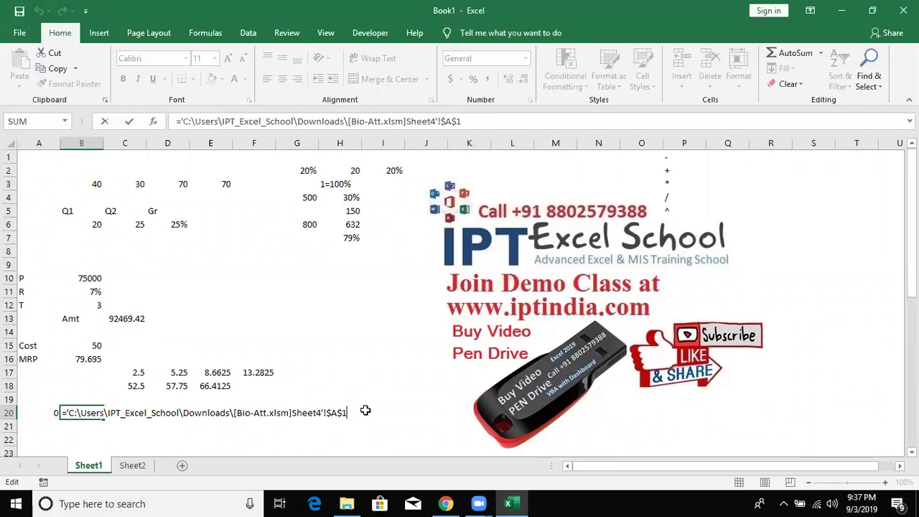
key(ctrl+Return)
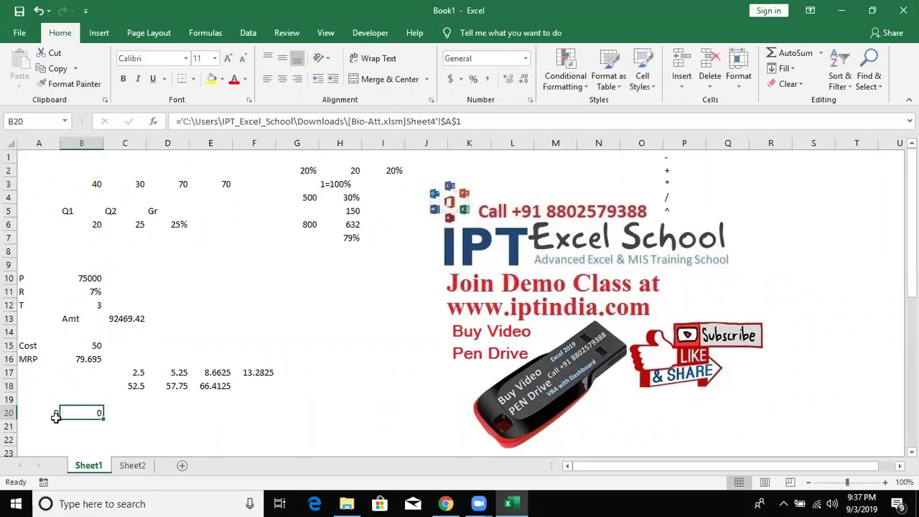
click(52, 415)
click(92, 415)
Review Sheet1's data, checking C3's value and the =B3+C3 formula in D3
scroll(166, 415, down, 5)
scroll(166, 415, up, 5)
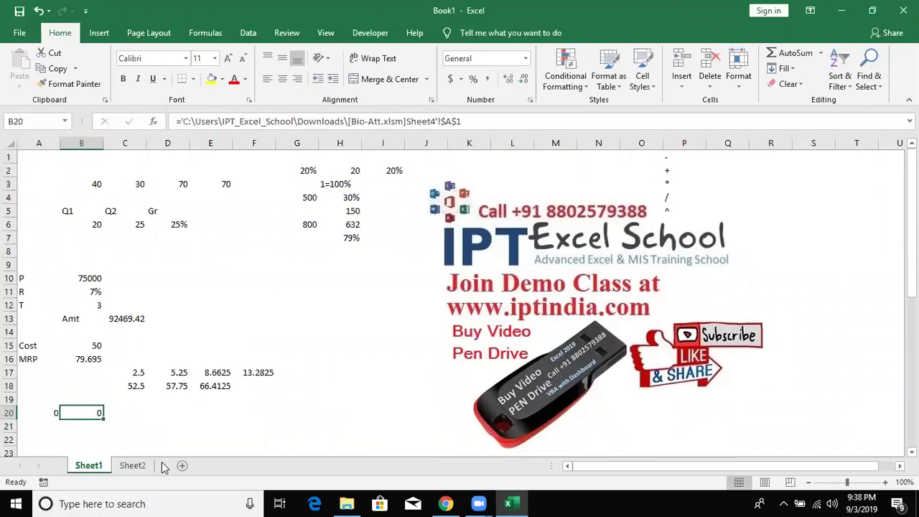
scroll(106, 450, down, 1)
scroll(97, 431, down, 7)
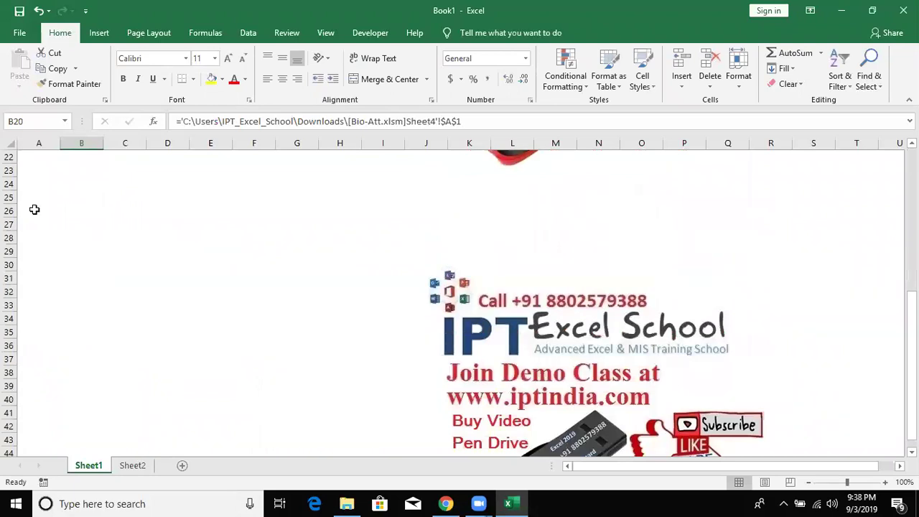
click(33, 183)
scroll(99, 281, up, 1)
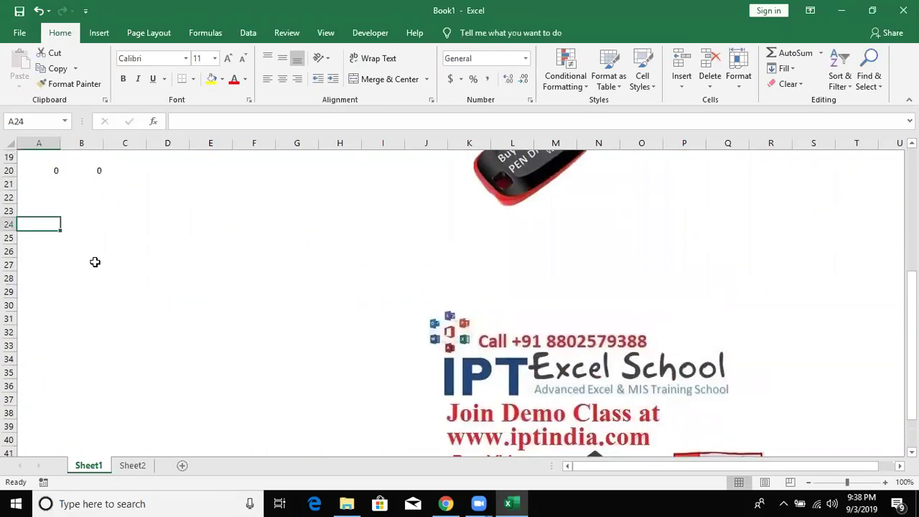
scroll(125, 308, up, 1)
scroll(127, 317, up, 6)
click(137, 184)
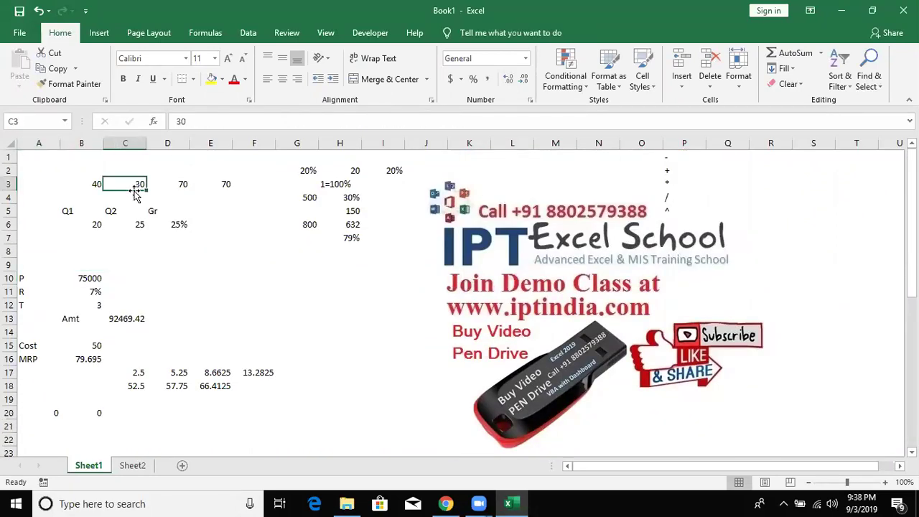
click(178, 184)
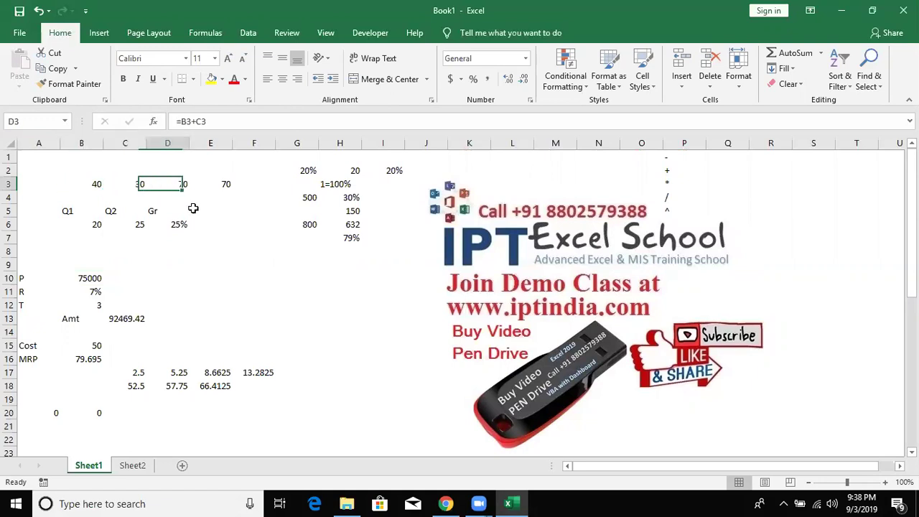
scroll(188, 249, down, 1)
scroll(187, 249, down, 3)
scroll(188, 248, up, 4)
scroll(185, 251, down, 5)
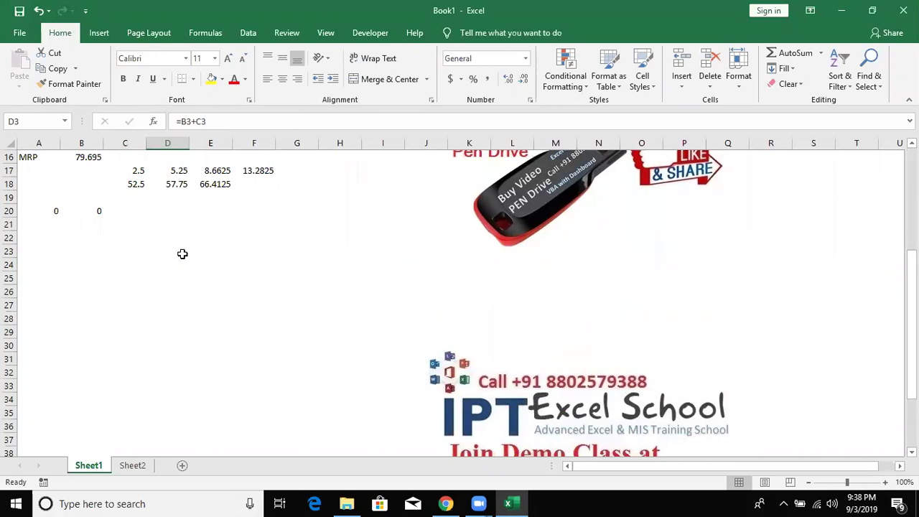
scroll(179, 256, down, 2)
scroll(178, 258, up, 2)
click(47, 238)
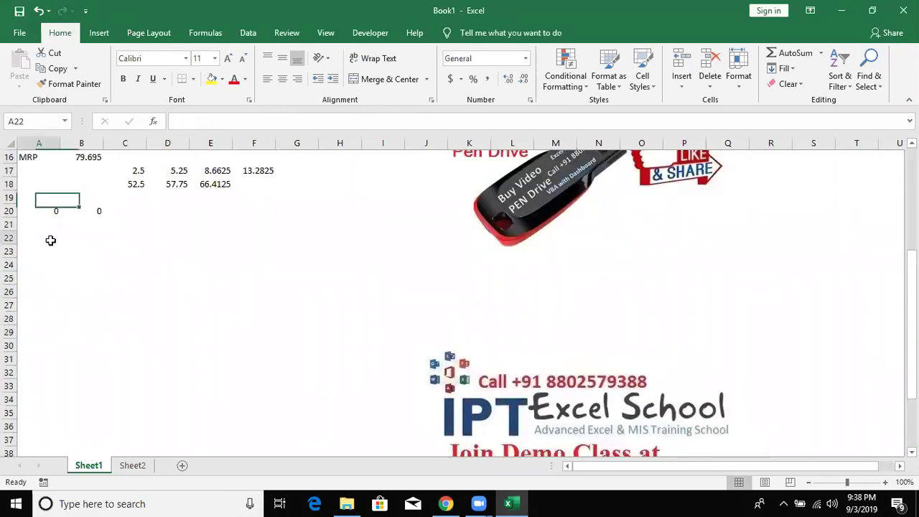
On Sheet2, enter 85, 36, 85, 65, 32, 63 into A1:A6
click(136, 466)
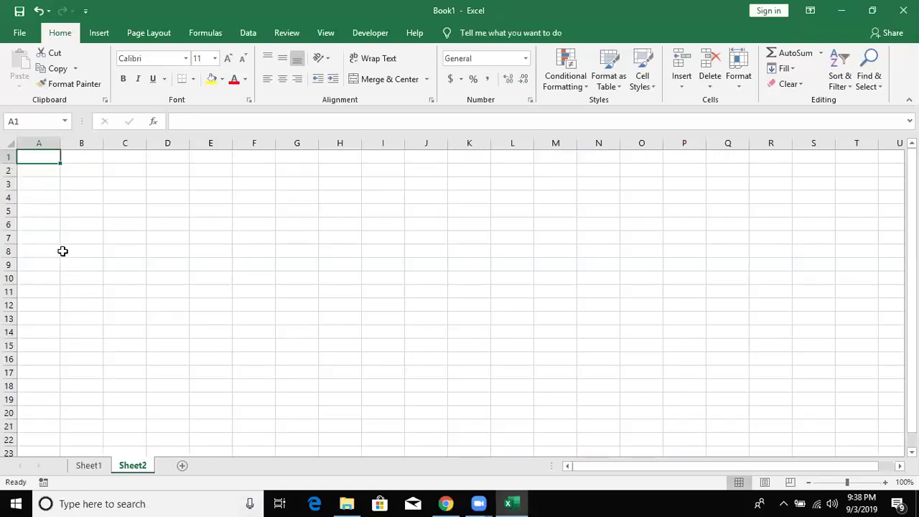
text(85)
key(Return)
text(36)
key(Return)
text(85)
key(Return)
text(65)
key(Return)
text(32)
key(Return)
text(63)
key(Return)
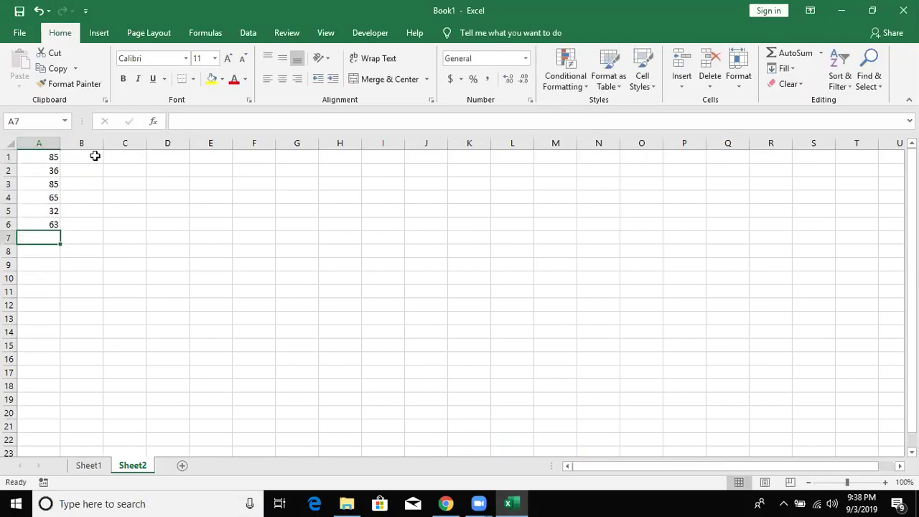
Put =A1+20 in B1 and fill it down to B6
click(95, 161)
text(=)
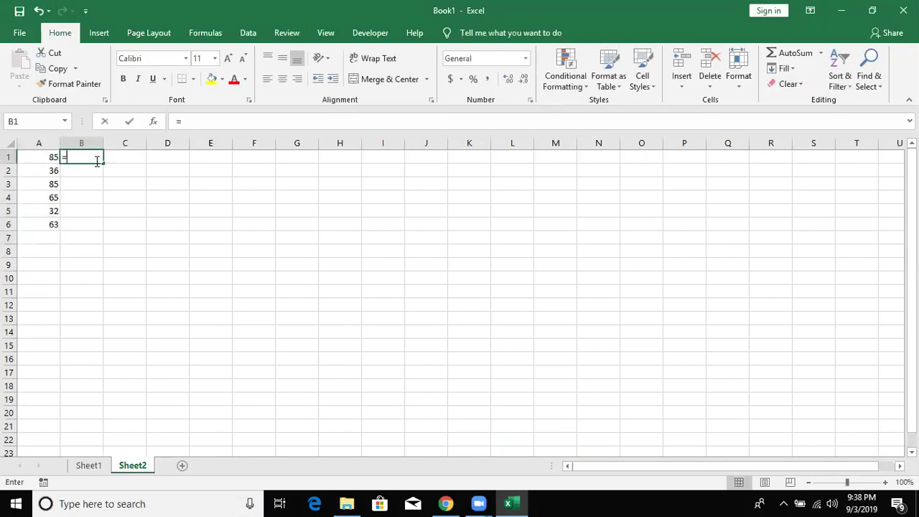
click(49, 158)
text(+20)
key(Return)
click(75, 156)
double_click(104, 164)
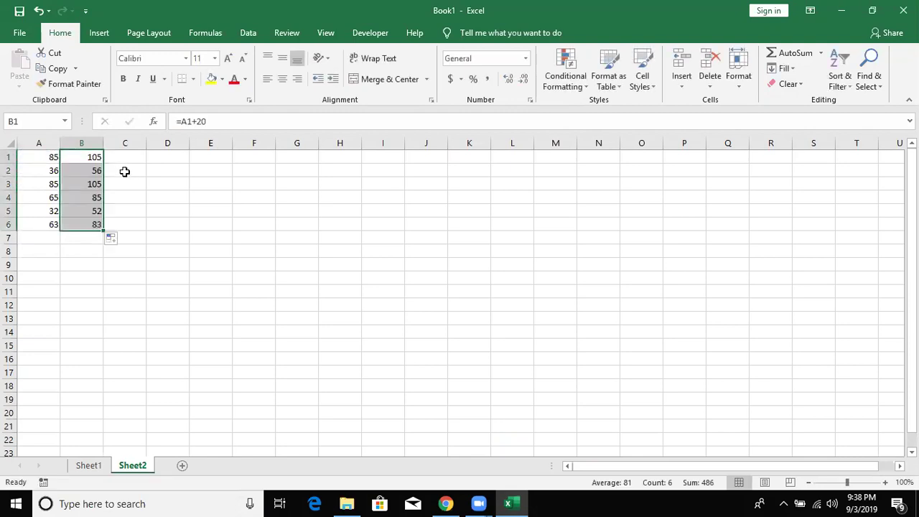
click(84, 158)
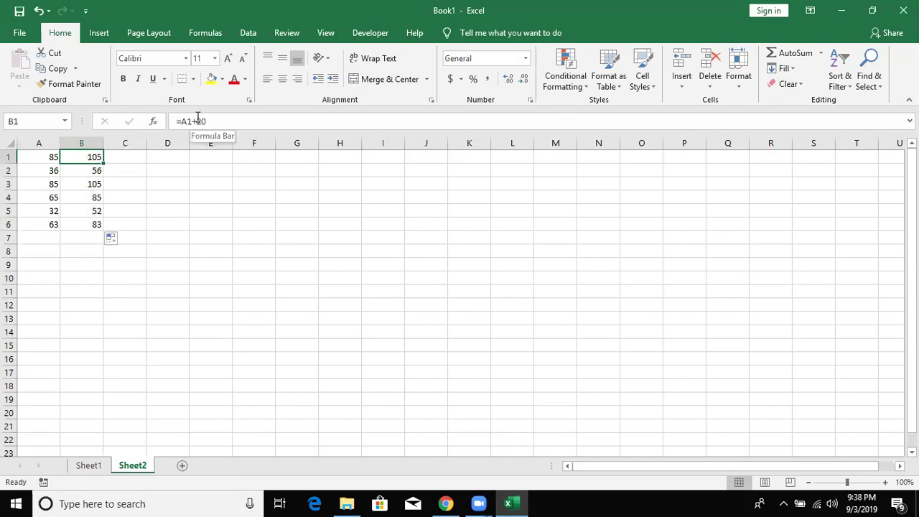
Check the copied formulas in B2:B5, then clear B2:B6
click(81, 170)
click(86, 184)
click(90, 197)
click(96, 211)
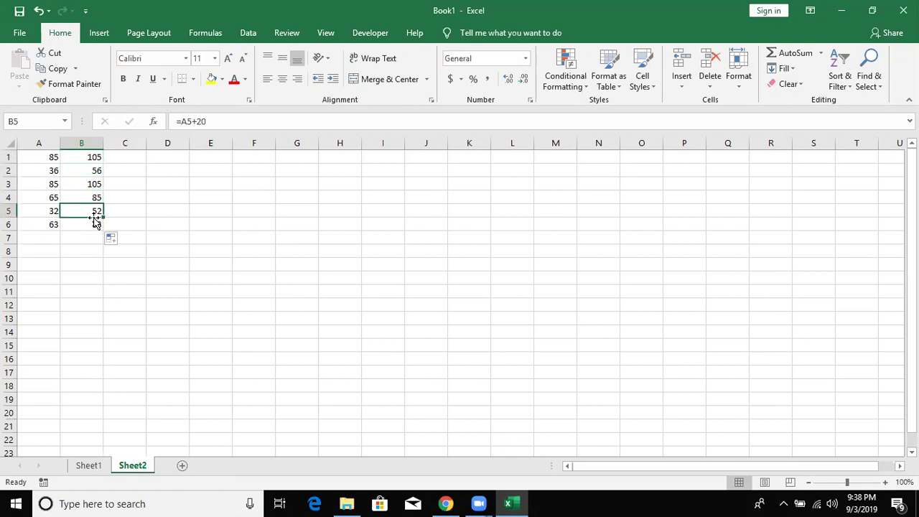
drag(86, 172, 93, 225)
key(Delete)
Put 20 in D1 and change B1 to =A1+D1
click(181, 157)
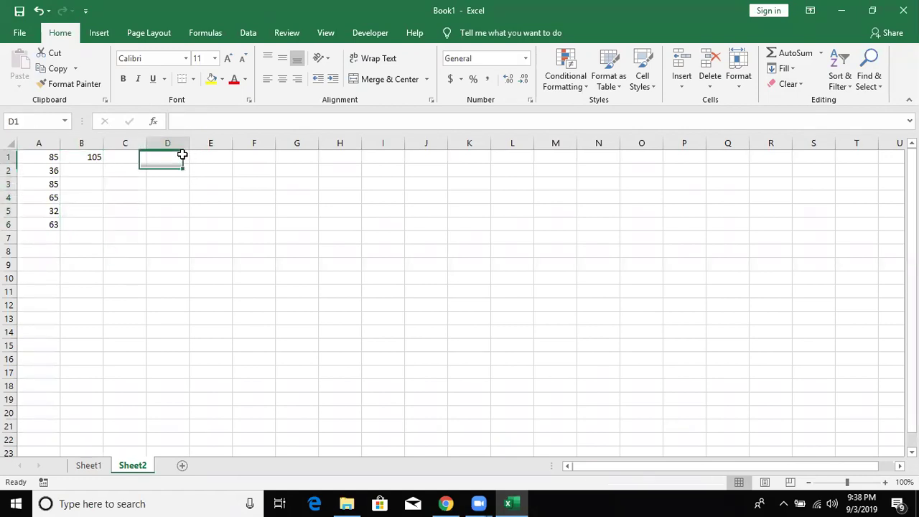
text(20)
click(154, 225)
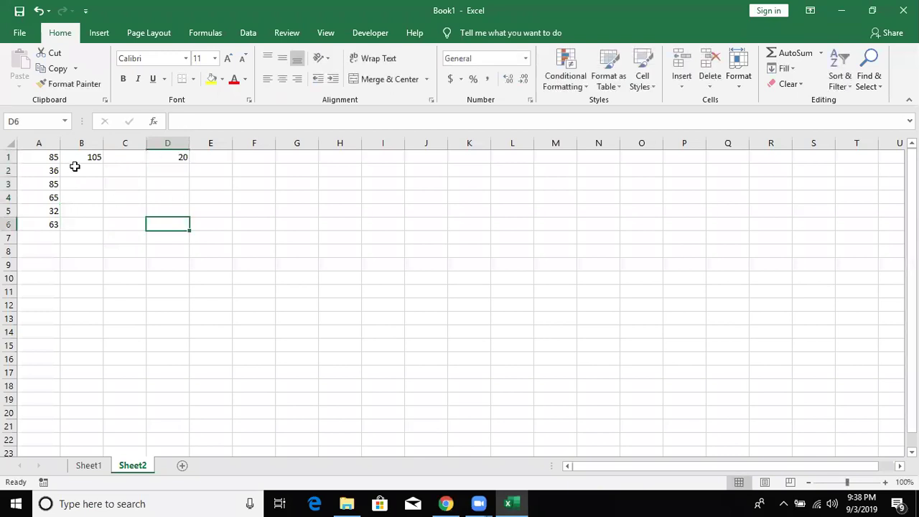
click(74, 155)
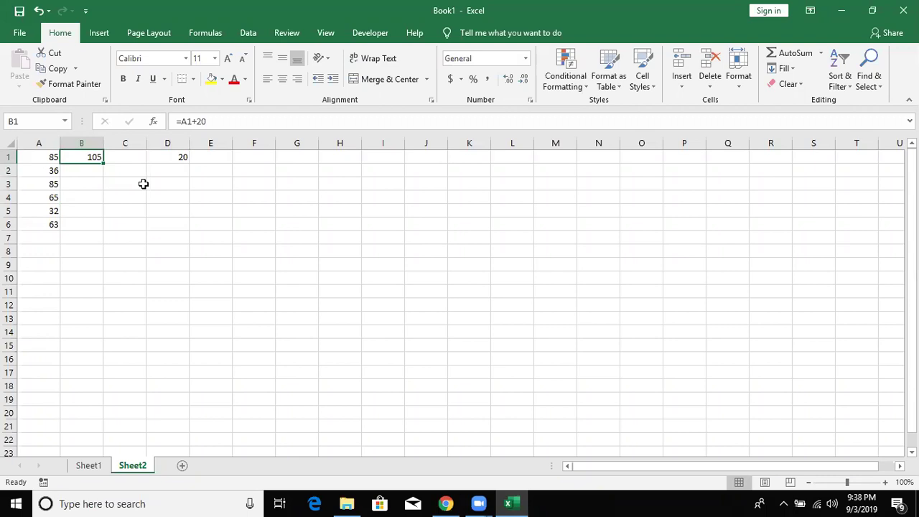
text(=)
key(Left)
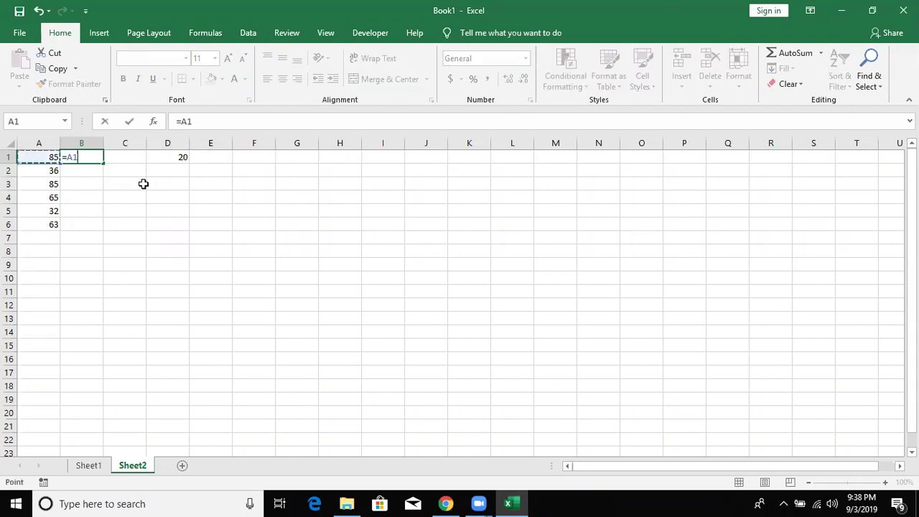
text(+)
click(167, 163)
key(Return)
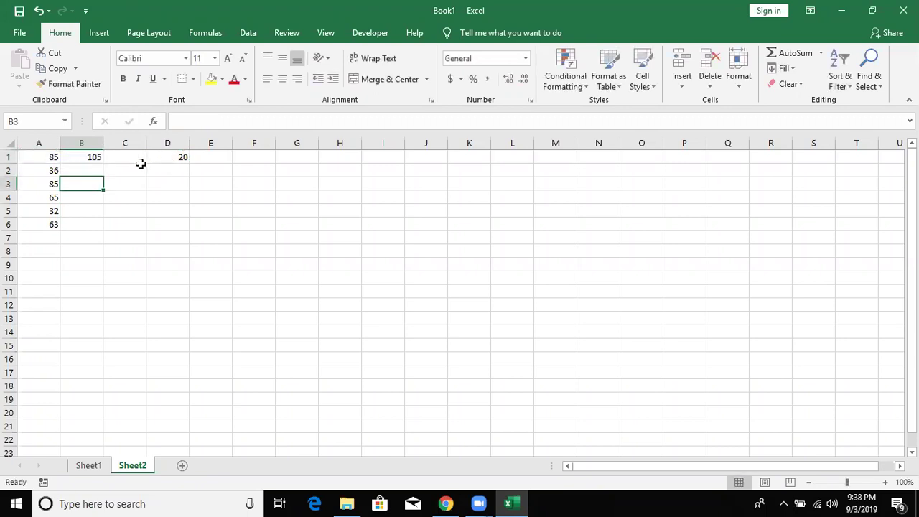
Fill B1's formula down to B3 and inspect B2's shifted references
click(98, 159)
drag(102, 163, 102, 185)
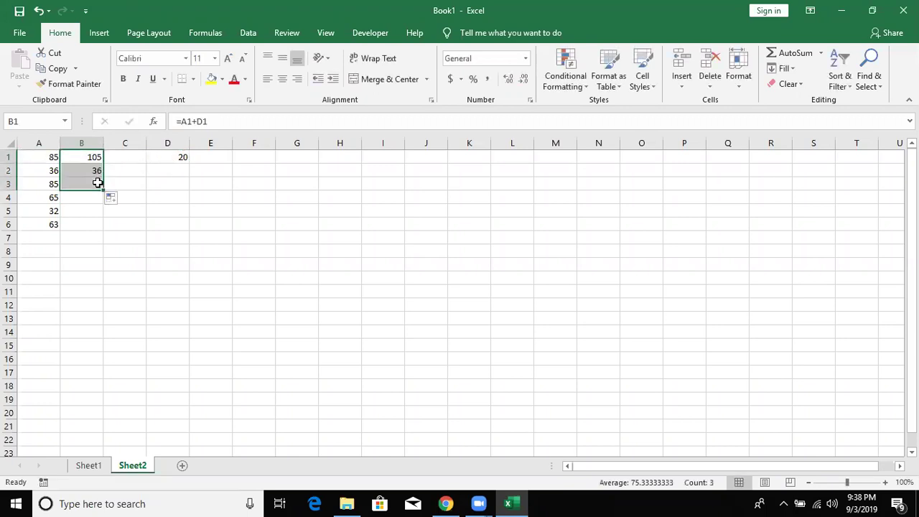
click(95, 184)
double_click(76, 170)
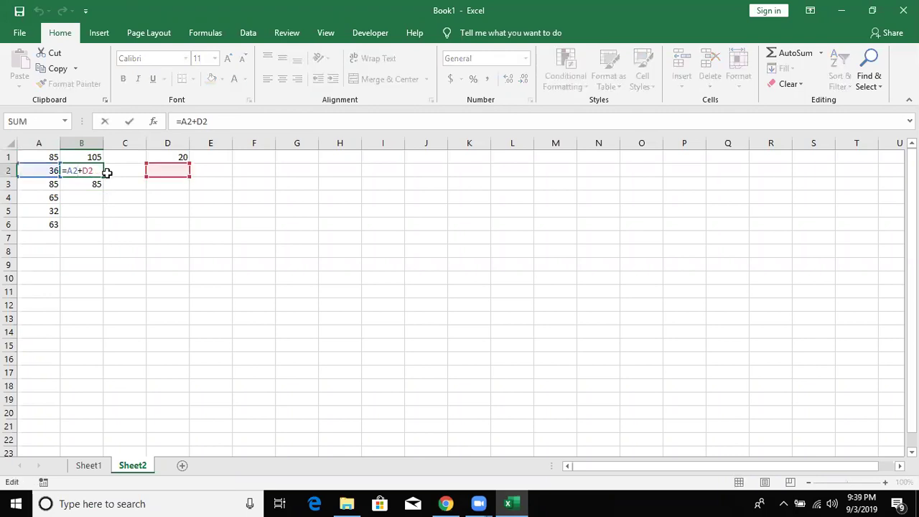
key(Escape)
click(91, 157)
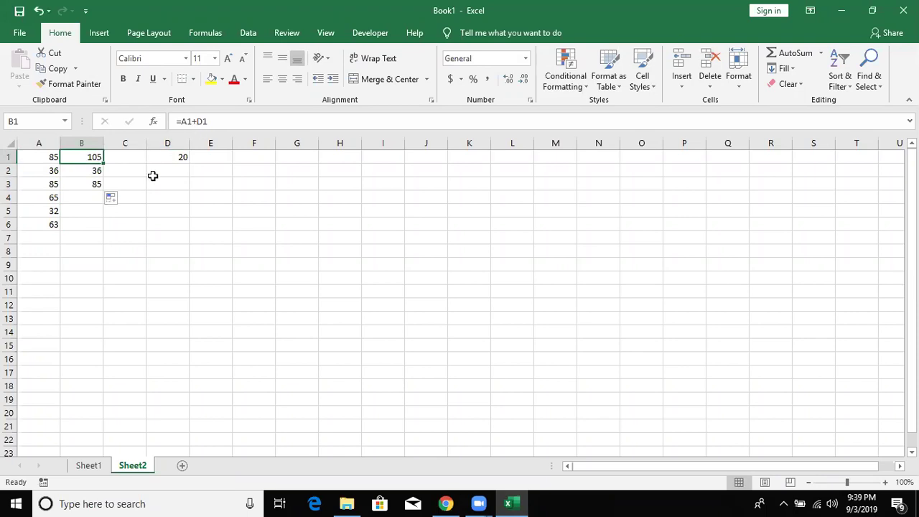
key(Down)
key(Up)
click(210, 121)
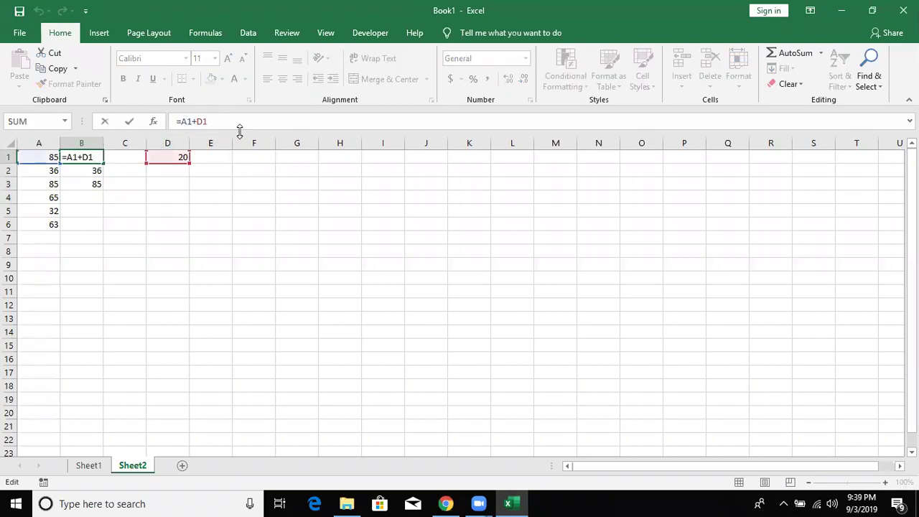
Make B1 =A1+$D$1 with an absolute D1 and fill it down to B6
text($D)
text($)
key(ctrl+Return)
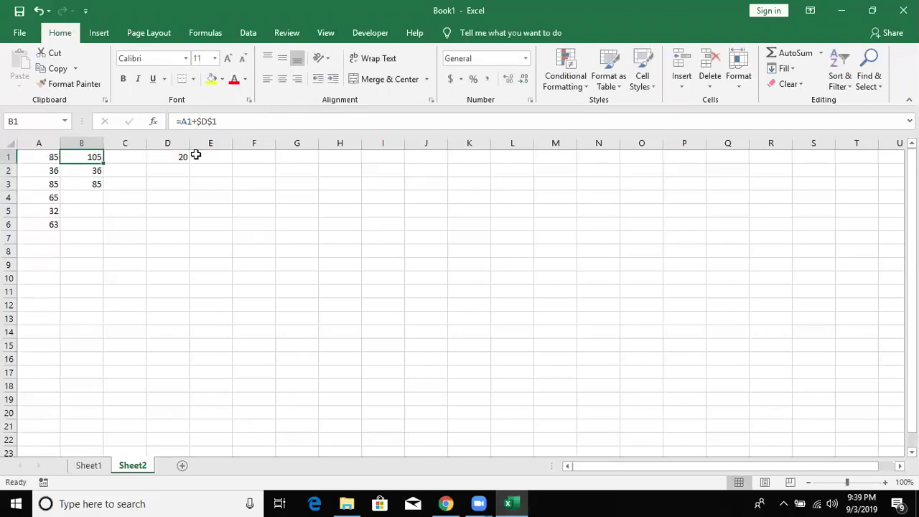
drag(101, 159, 100, 210)
click(92, 156)
drag(104, 162, 98, 228)
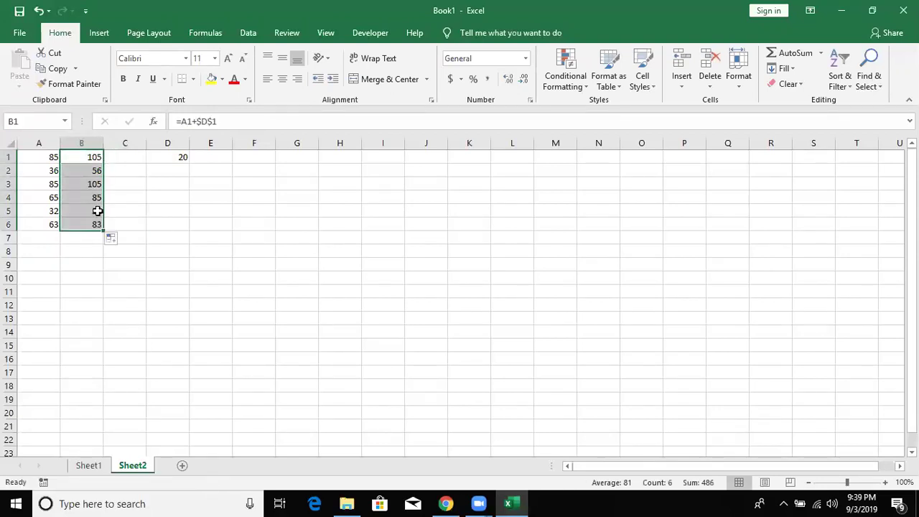
Verify B3, B5 and B6 keep the $D$1 reference, then minimize Excel
double_click(96, 211)
click(100, 228)
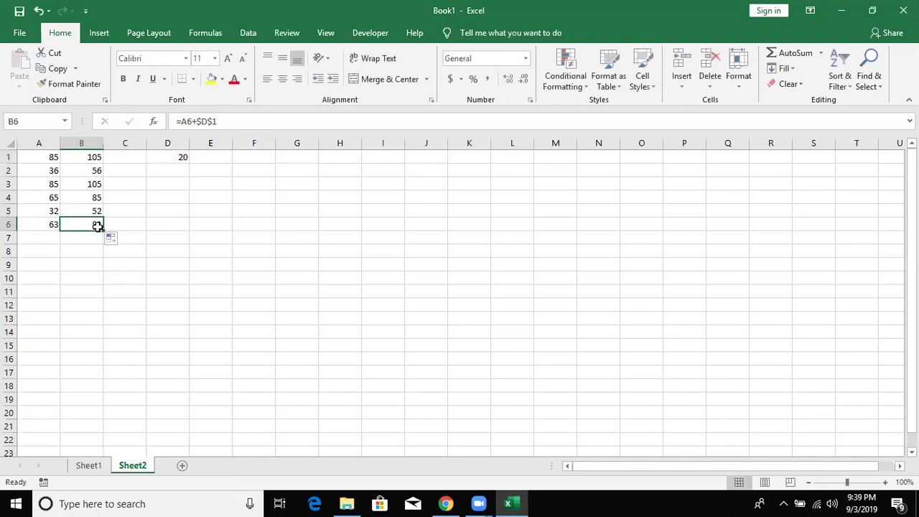
double_click(96, 224)
click(92, 183)
double_click(96, 184)
key(Escape)
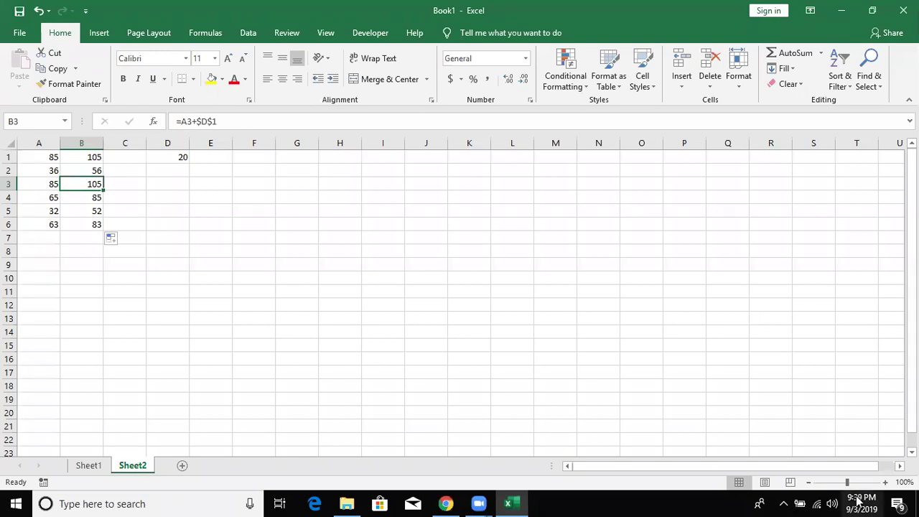
click(503, 288)
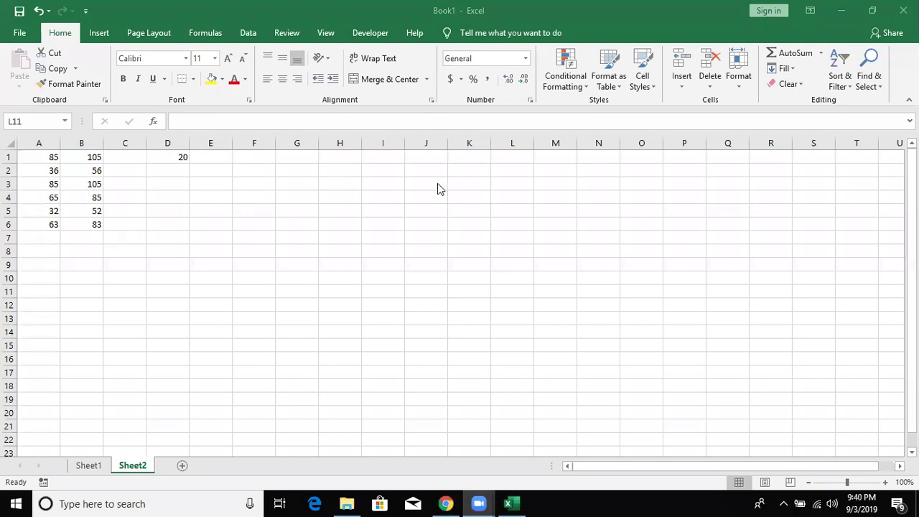
key(super+d)
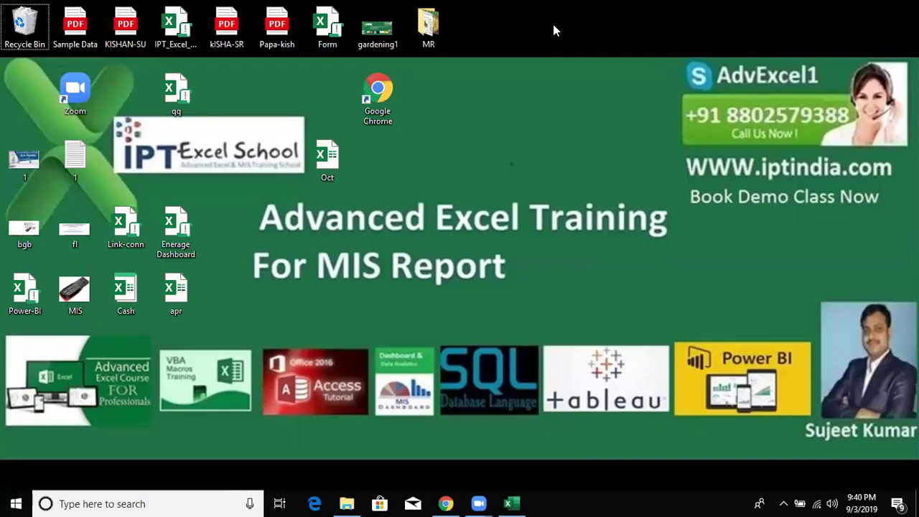
Press Alt+Q in Zoom to bring up the end-or-leave meeting prompt
key(alt+q)
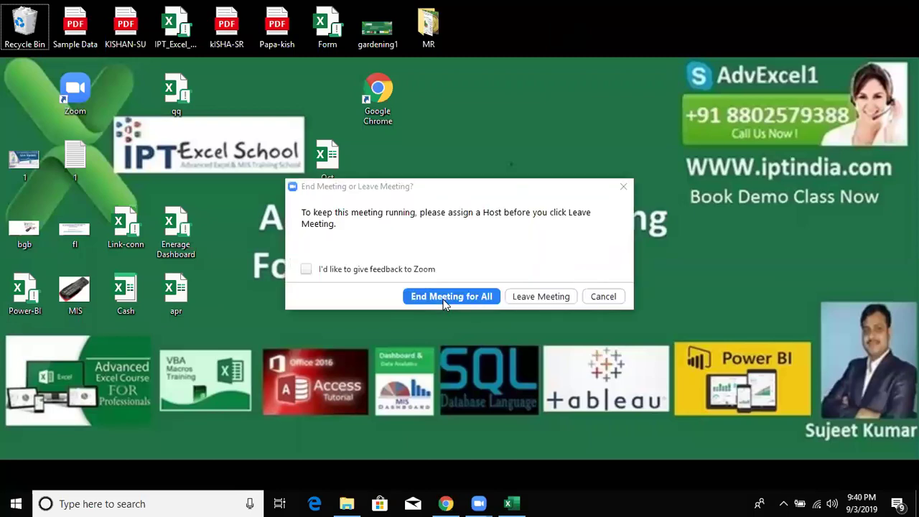